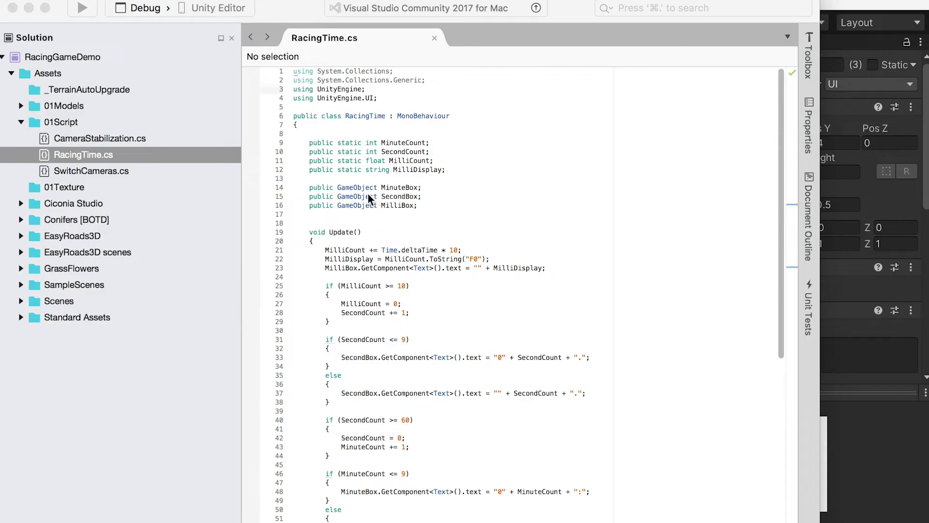
# - Switch to Unity and toggle MinuteDisplay, SecondDisplay and MilliDisplay off and back on
pyautogui.press('super+Tab')
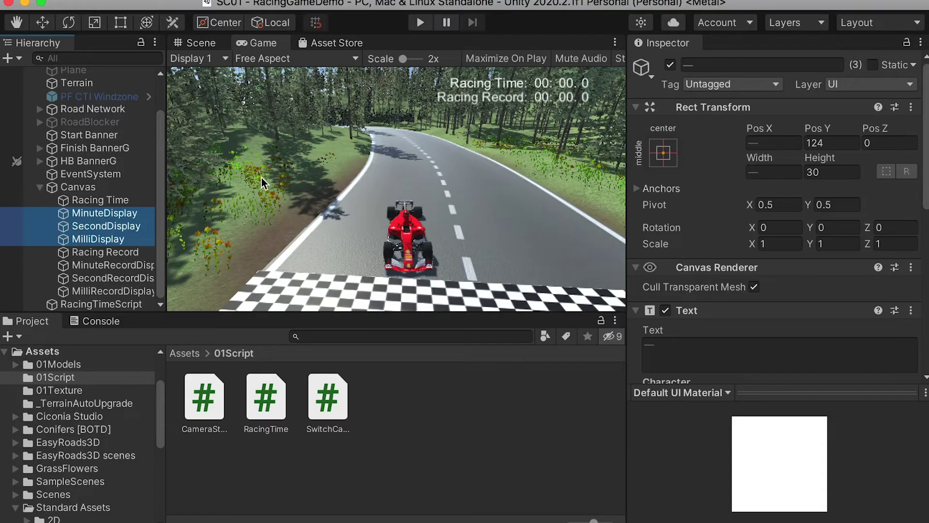
pyautogui.click(671, 64)
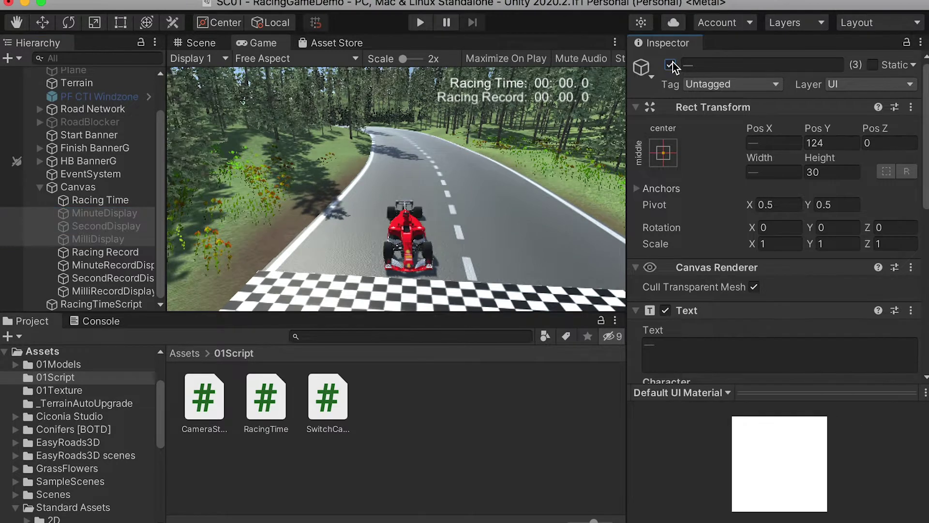
pyautogui.click(672, 62)
pyautogui.click(673, 62)
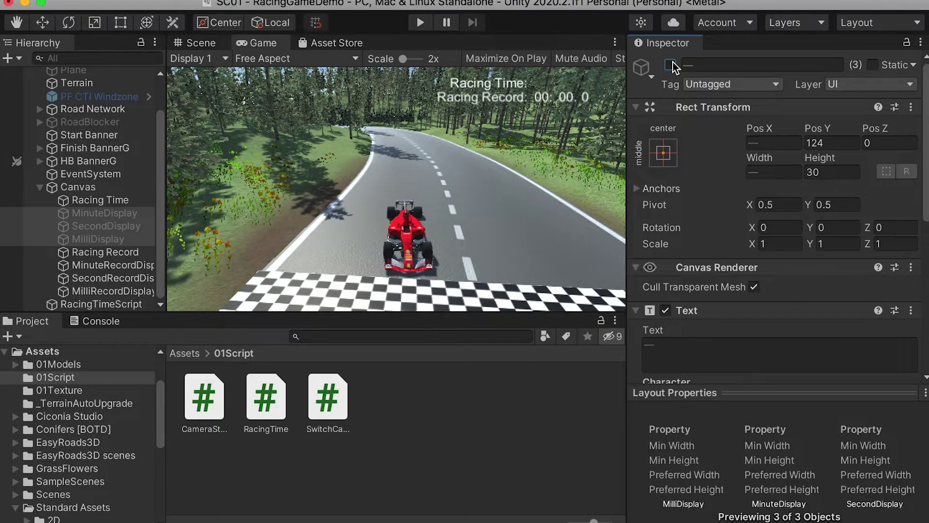
pyautogui.click(673, 62)
# - Switch to Visual Studio and open the RacingRecord.cs script
pyautogui.press('super+Tab')
pyautogui.doubleClick(487, 189)
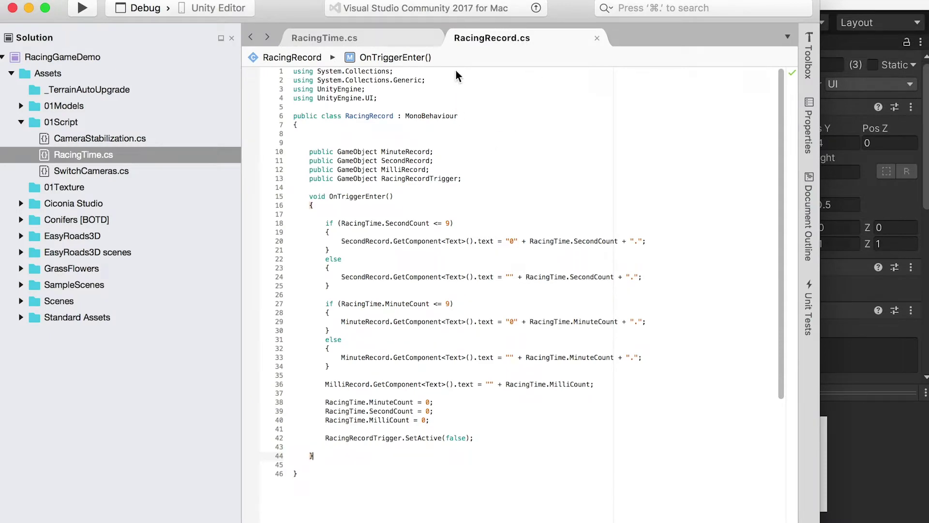
# - Switch to Unity and toggle MinuteRecordDisplay, SecondRecordDisplay and MilliRecordDisplay off and back on
pyautogui.press('super+Tab')
pyautogui.click(671, 64)
pyautogui.click(671, 65)
pyautogui.click(671, 65)
pyautogui.click(671, 64)
pyautogui.click(671, 64)
pyautogui.click(671, 65)
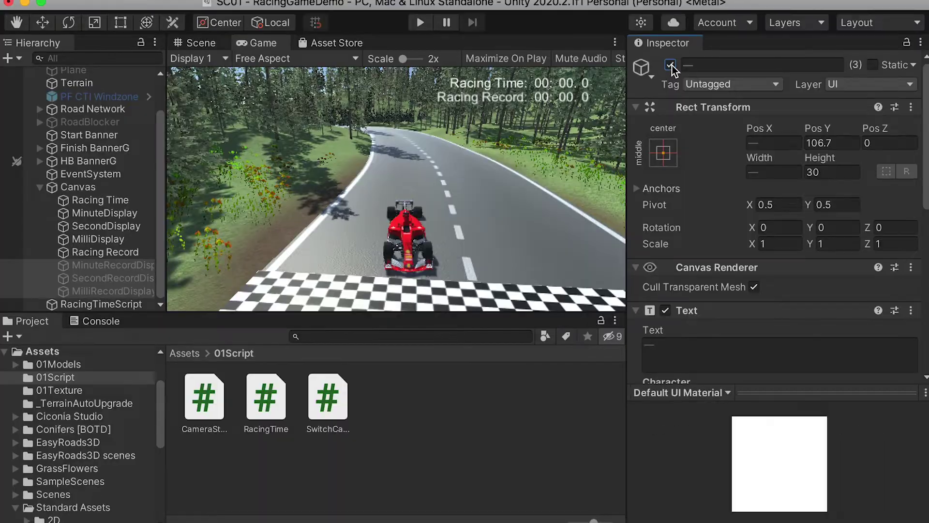
# - Compare the four GameObject declarations in RacingRecord.cs in Visual Studio with the record displays and finish banner in Unity
pyautogui.press('super+Tab')
pyautogui.moveTo(337, 146); pyautogui.dragTo(381, 177)
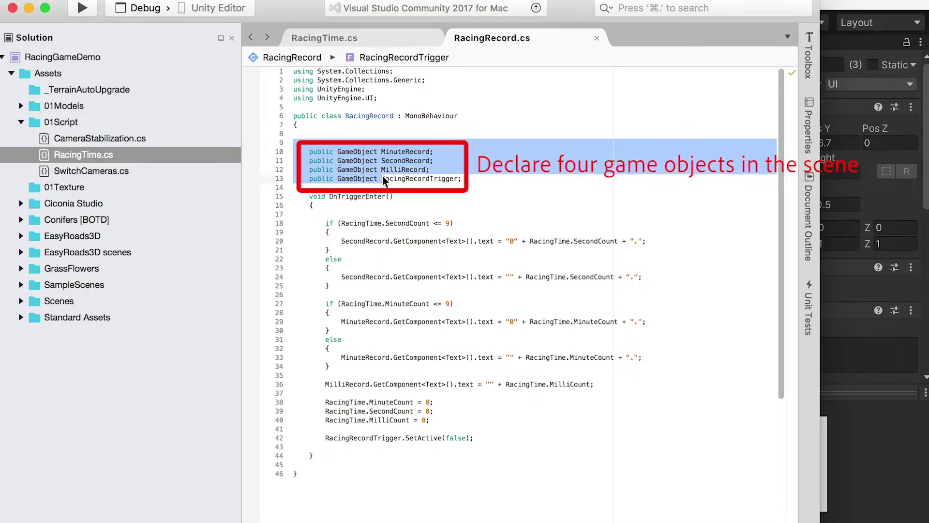
pyautogui.click(428, 178)
pyautogui.click(433, 151)
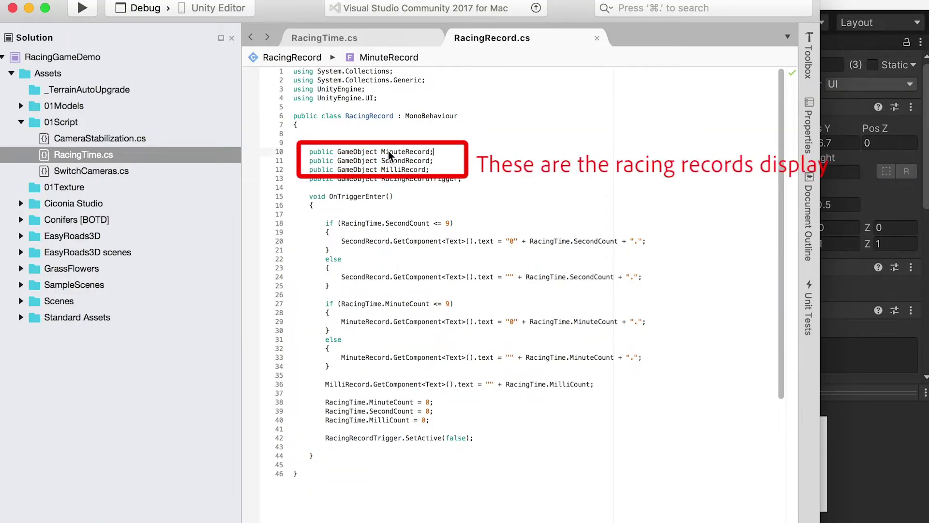
pyautogui.press('super+Tab')
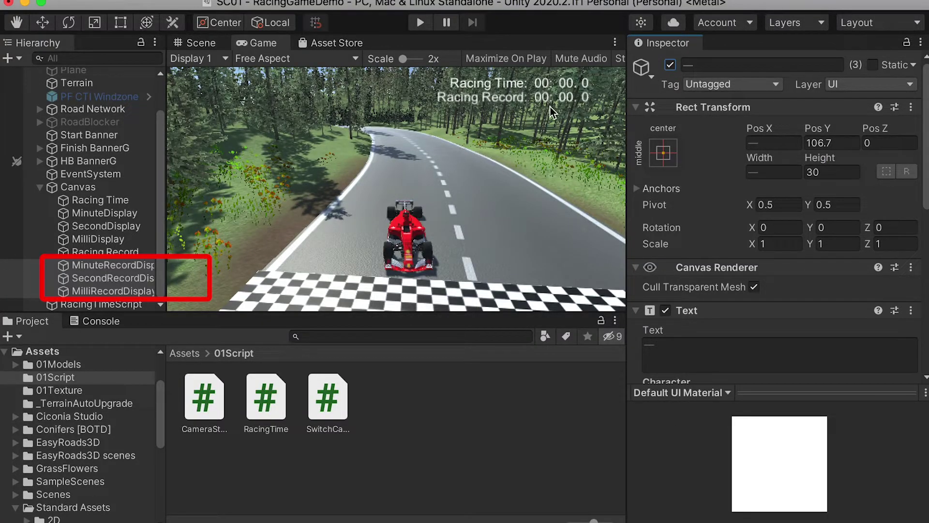
pyautogui.press('super+Tab')
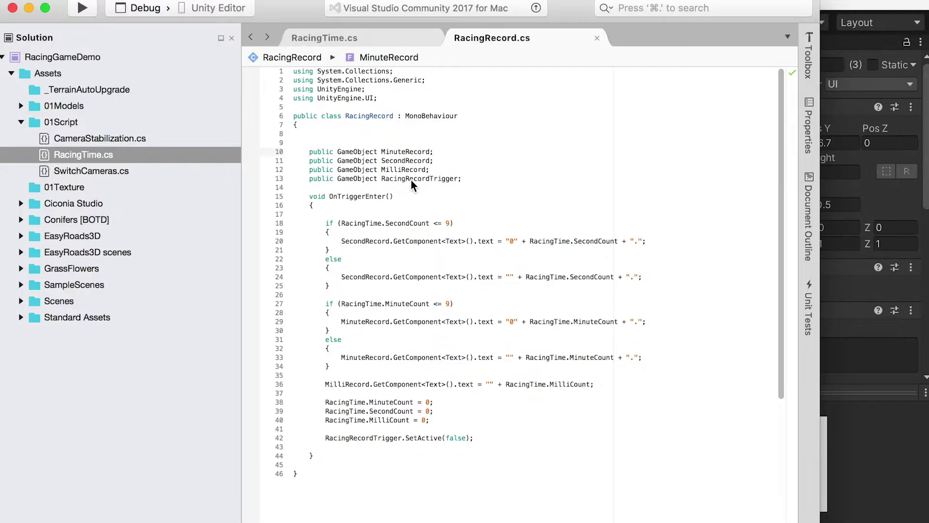
pyautogui.press('super+Tab')
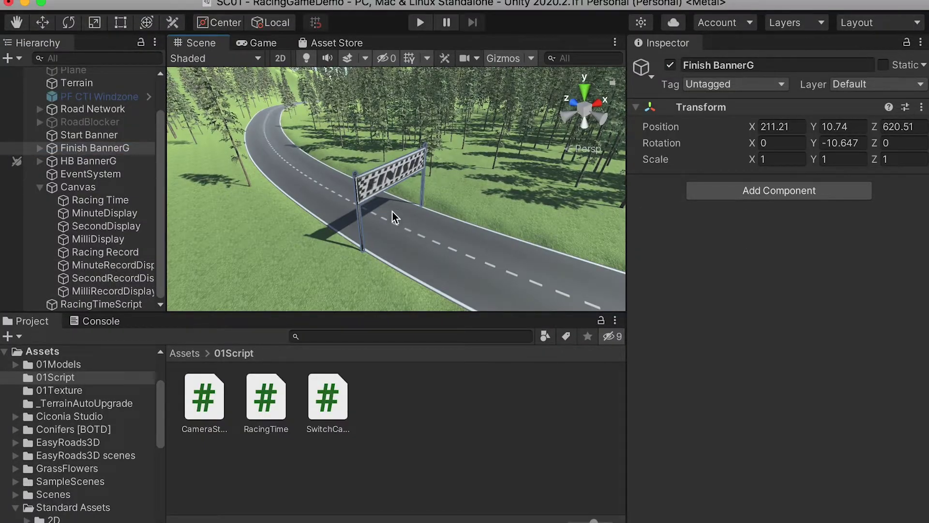
pyautogui.press('super+Tab')
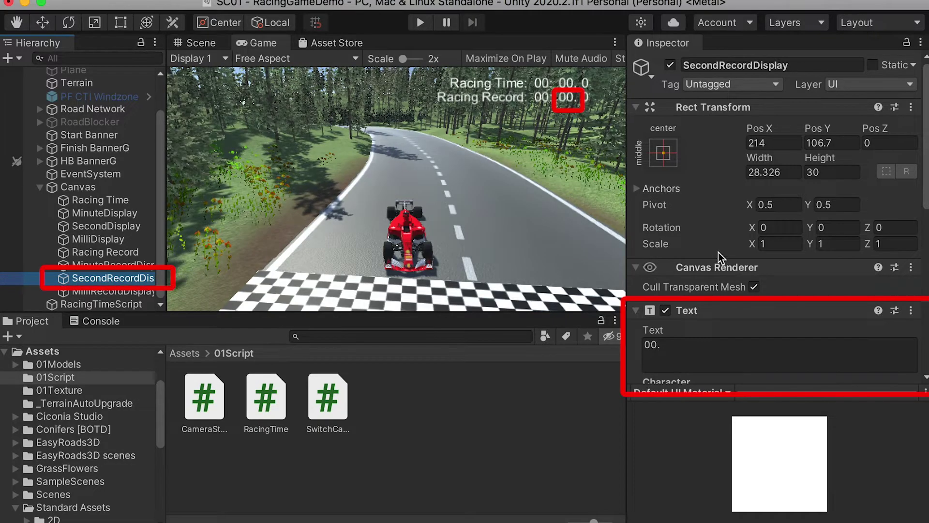
pyautogui.scroll(-5, 716, 247)
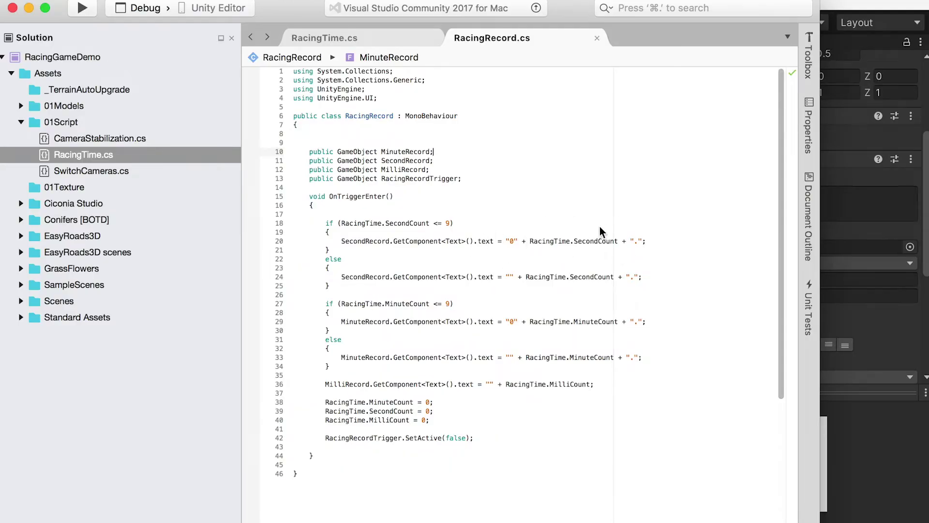
# - Examine how OnTriggerEnter in RacingRecord.cs writes RacingTime.SecondCount and RacingTime.MinuteCount to the record text objects
pyautogui.moveTo(567, 241); pyautogui.dragTo(531, 242)
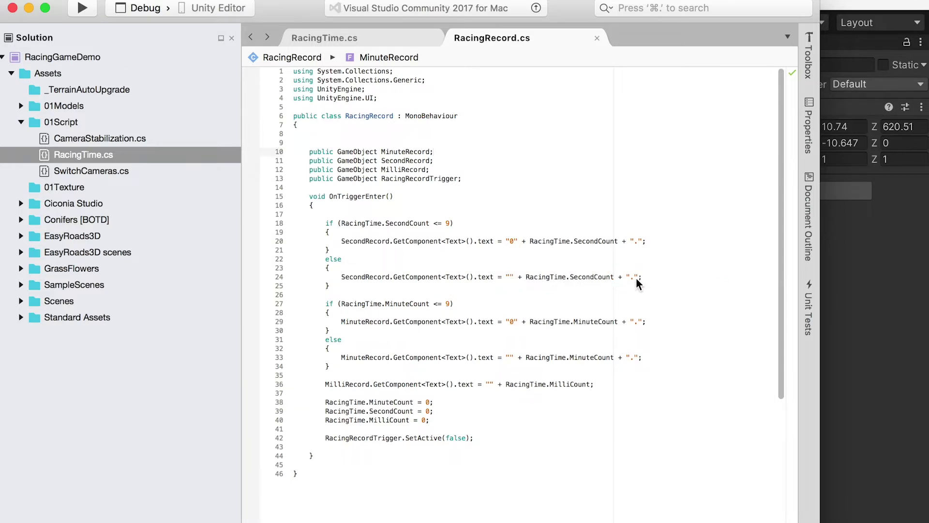
pyautogui.scroll(-2, 443, 275)
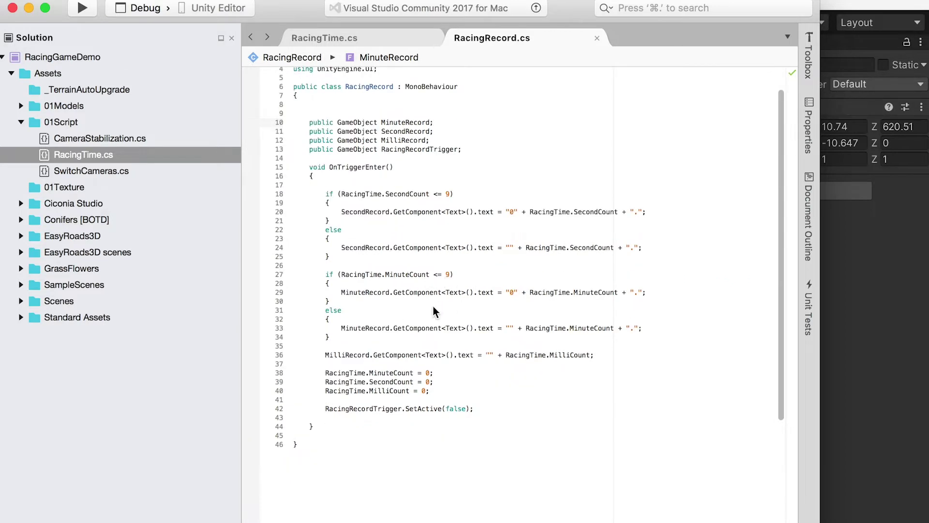
pyautogui.scroll(-1, 434, 288)
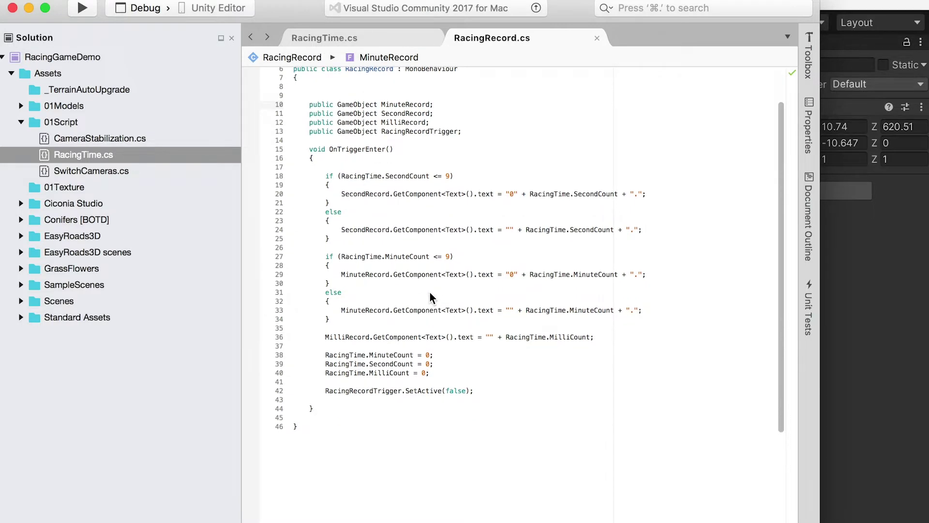
pyautogui.scroll(1, 431, 292)
pyautogui.click(530, 287)
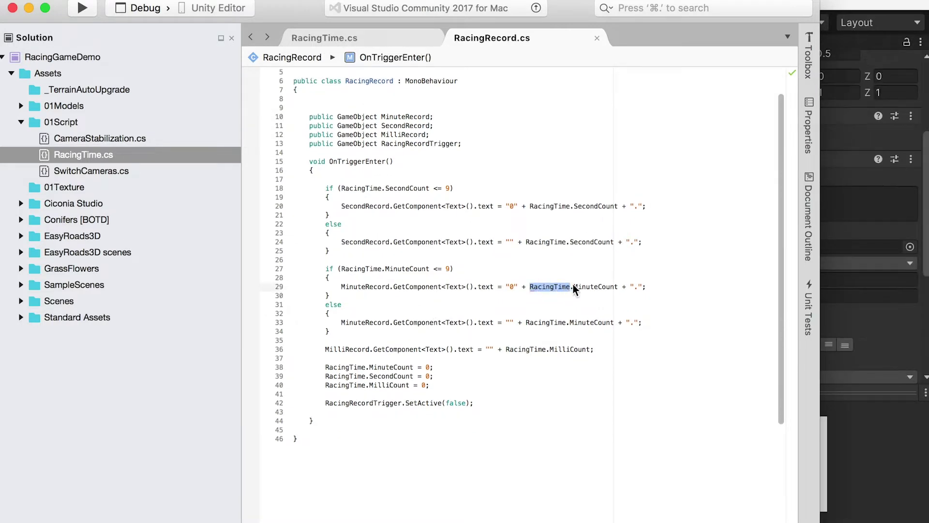
pyautogui.moveTo(619, 287); pyautogui.dragTo(589, 287)
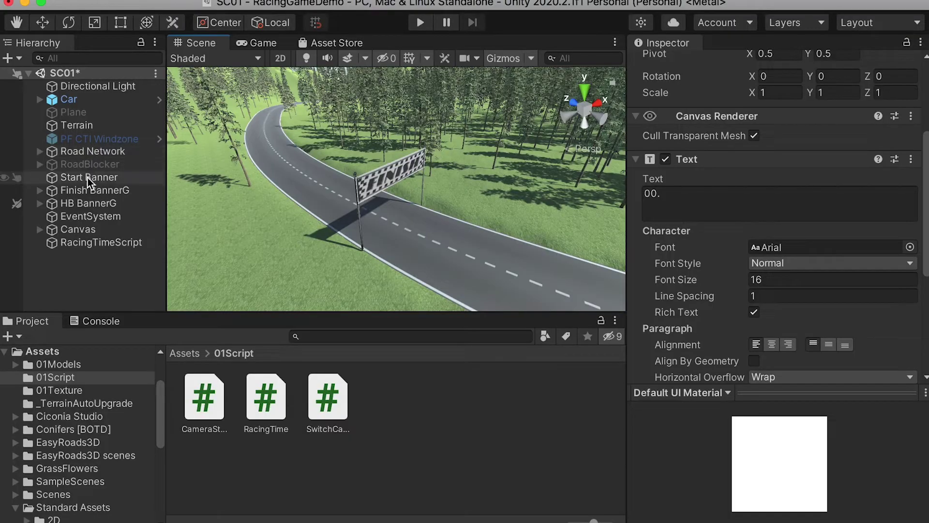
# - In Unity, create a 3D cube at the finish banner and name it RacingRecordTrigger
pyautogui.click(88, 190)
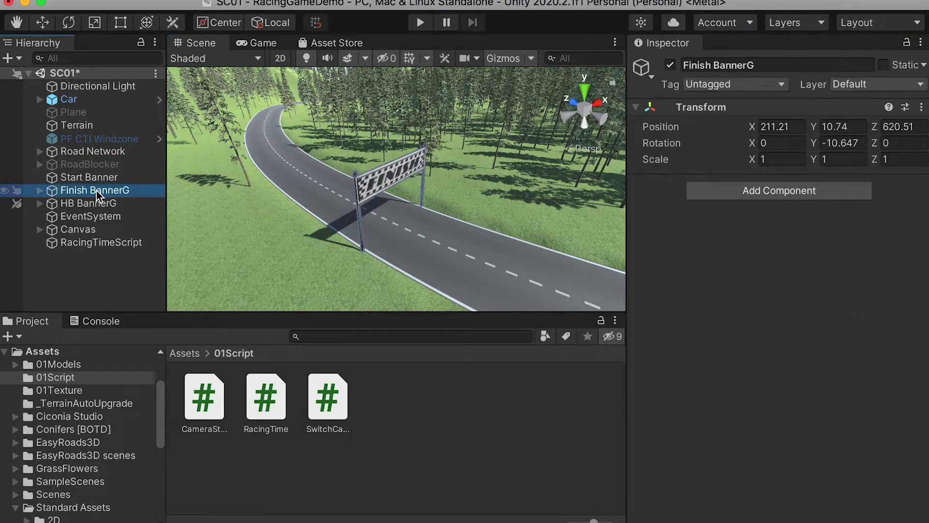
pyautogui.click(238, 9)
pyautogui.moveTo(290, 74)
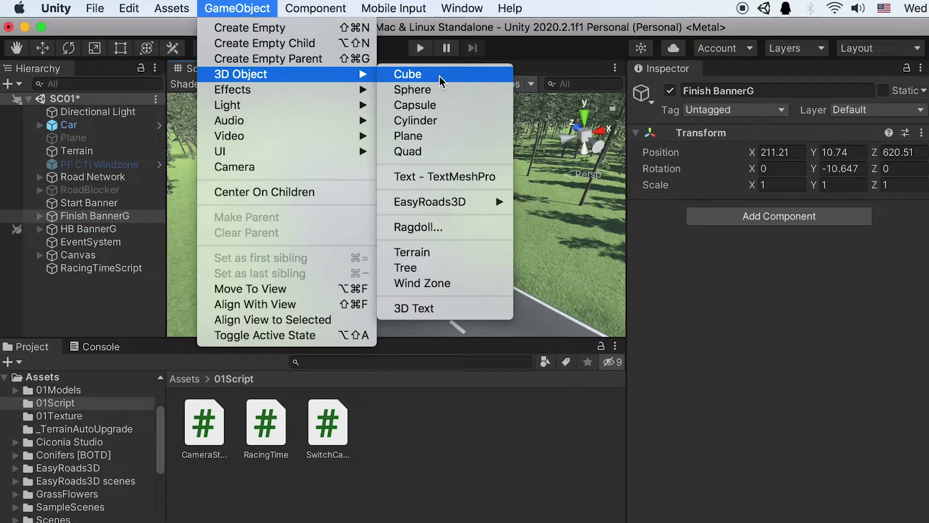
pyautogui.click(439, 76)
pyautogui.write('rdTrigger')
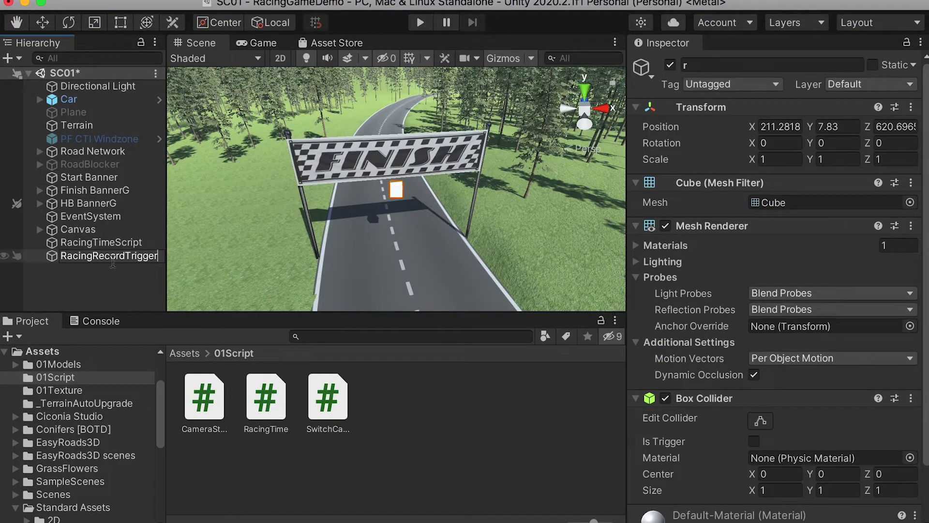
pyautogui.click(121, 270)
pyautogui.click(118, 257)
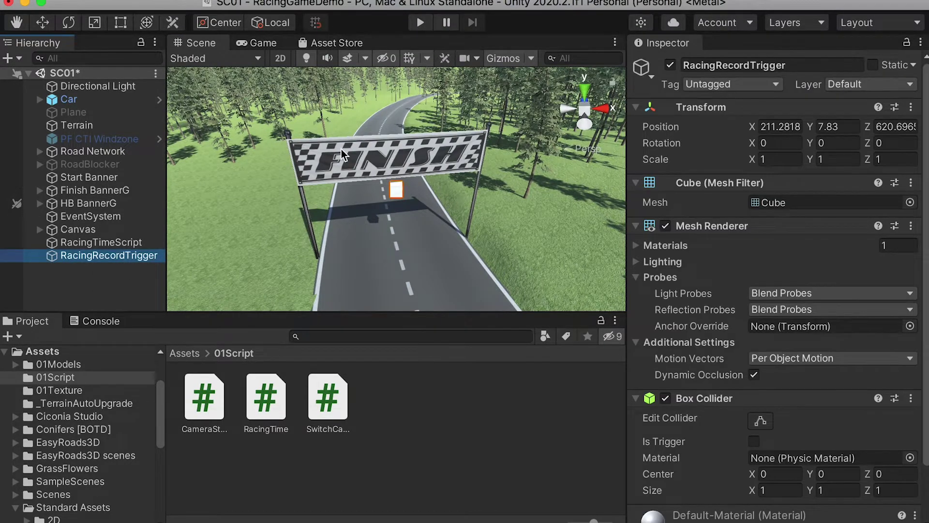
# - Scale RacingRecordTrigger to about 18 × 7.75, rotate it about -9.2° around Y, and lower it to Y 5.14 across the road
pyautogui.press('r')
pyautogui.moveTo(460, 188); pyautogui.dragTo(606, 184)
pyautogui.moveTo(396, 123); pyautogui.dragTo(396, 77)
pyautogui.press('e')
pyautogui.moveTo(384, 220); pyautogui.dragTo(402, 219)
pyautogui.press('w')
pyautogui.moveTo(397, 117); pyautogui.dragTo(397, 142)
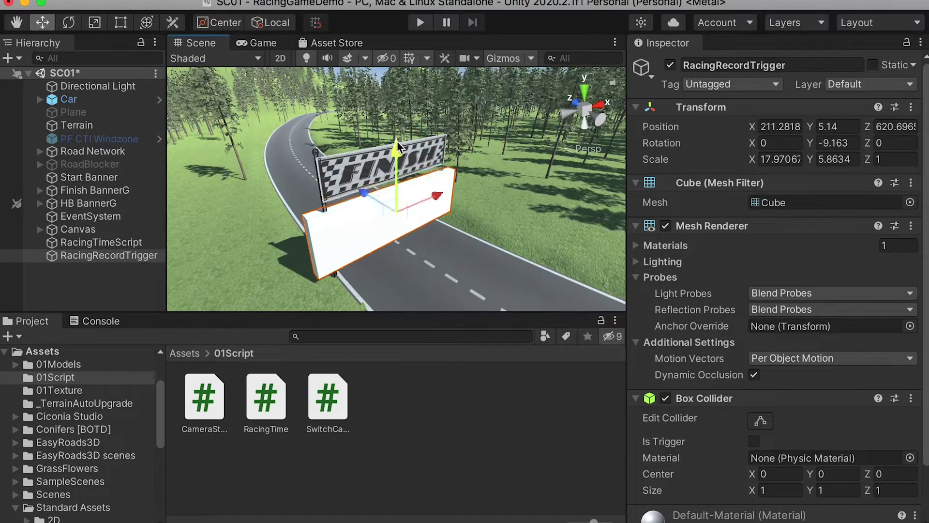
pyautogui.press('r')
# - Disable RacingRecordTrigger's Mesh Renderer and enable Is Trigger on its Box Collider
pyautogui.click(666, 227)
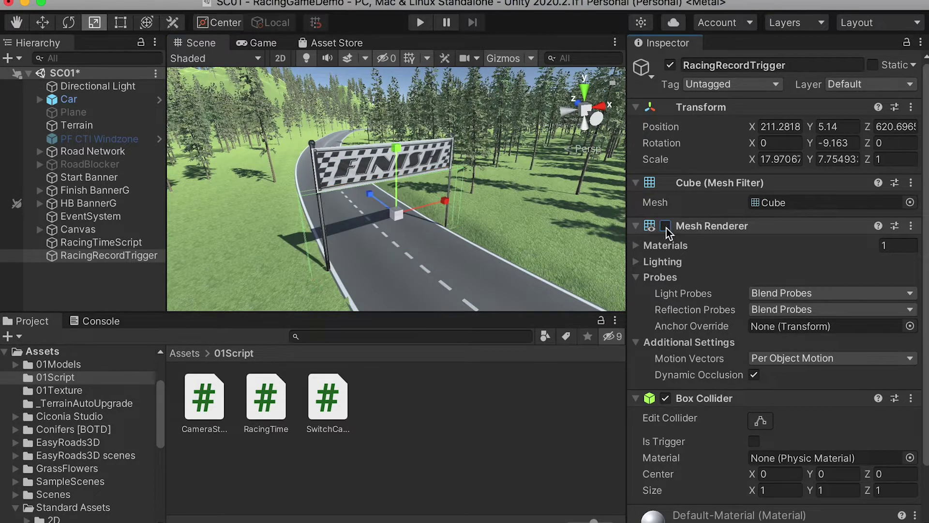
pyautogui.click(754, 442)
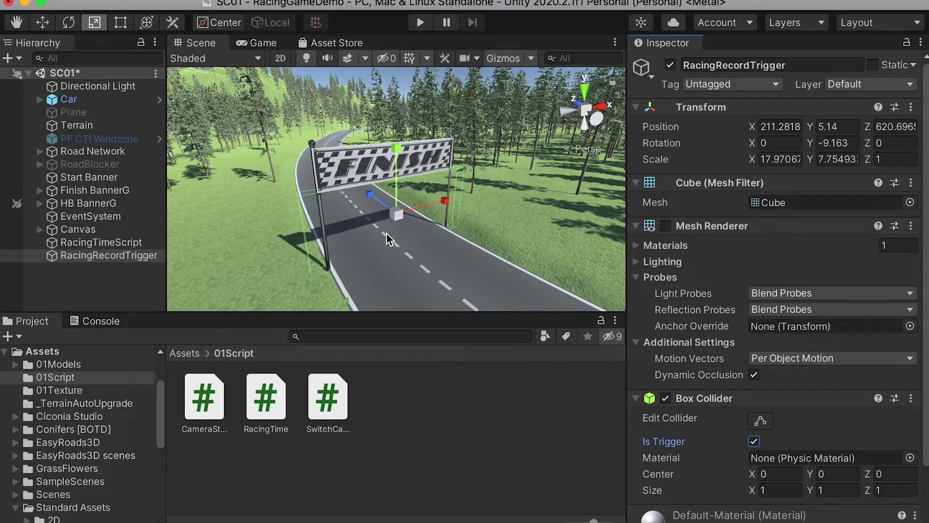
pyautogui.keyDown('alt'); pyautogui.moveTo(369, 253); pyautogui.dragTo(315, 235); pyautogui.keyUp('alt')
# - Import RacingRecord.cs from the Lesson4Assets Scripts folder in Finder into Unity's 01Script folder
pyautogui.press('super+Tab')
pyautogui.hscroll(1, 851, 182)
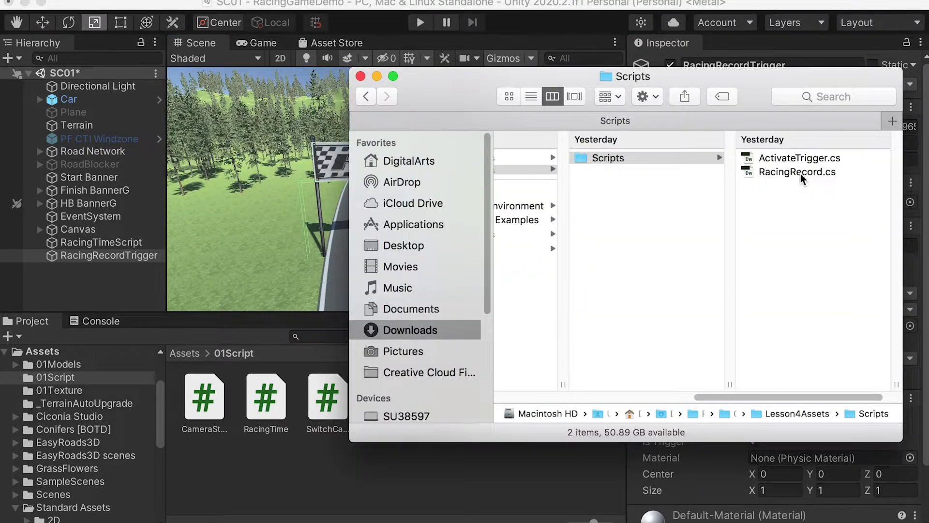
pyautogui.moveTo(784, 173); pyautogui.dragTo(309, 458)
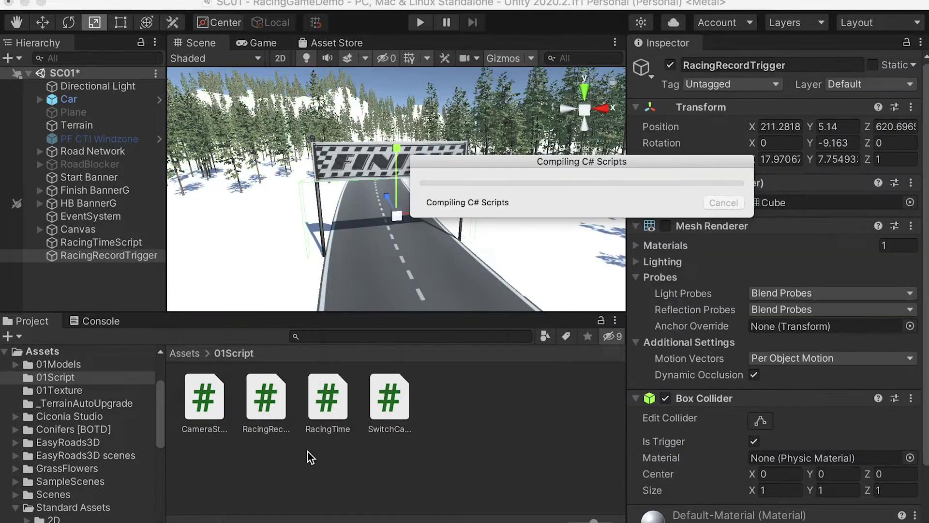
# - Add the Racing Record script as a component on RacingRecordTrigger
pyautogui.click(116, 255)
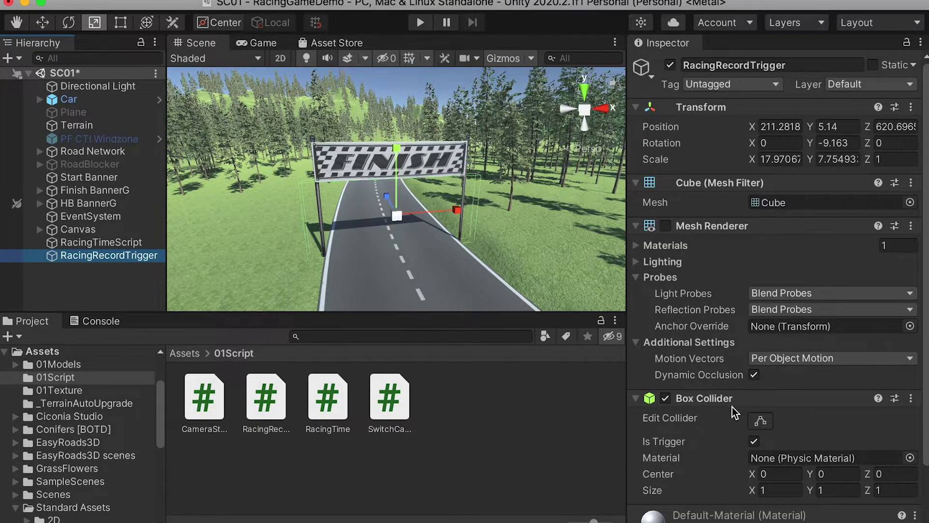
pyautogui.scroll(-3, 739, 407)
pyautogui.click(771, 512)
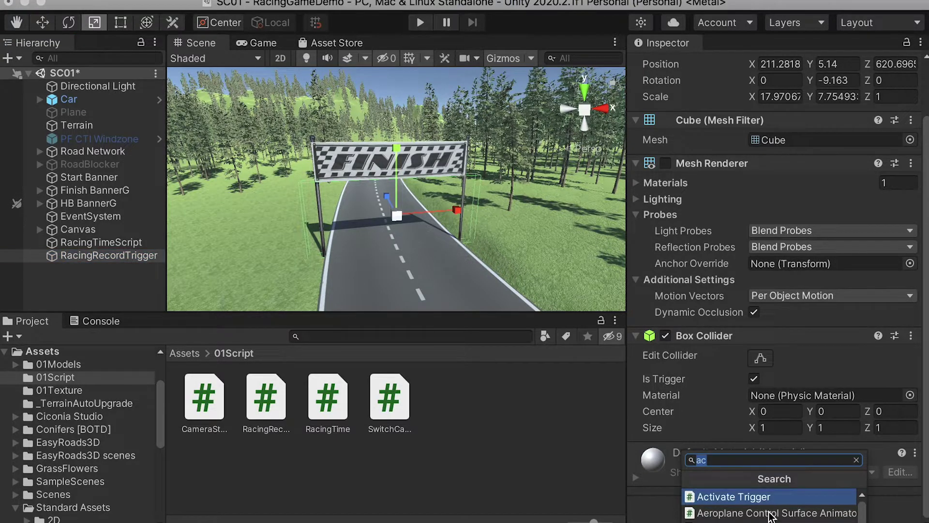
pyautogui.write('rac')
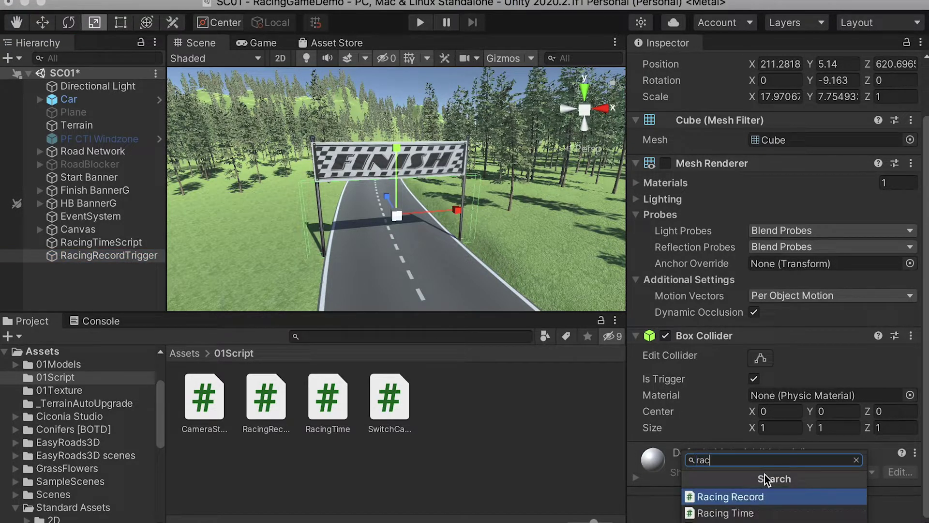
pyautogui.click(761, 497)
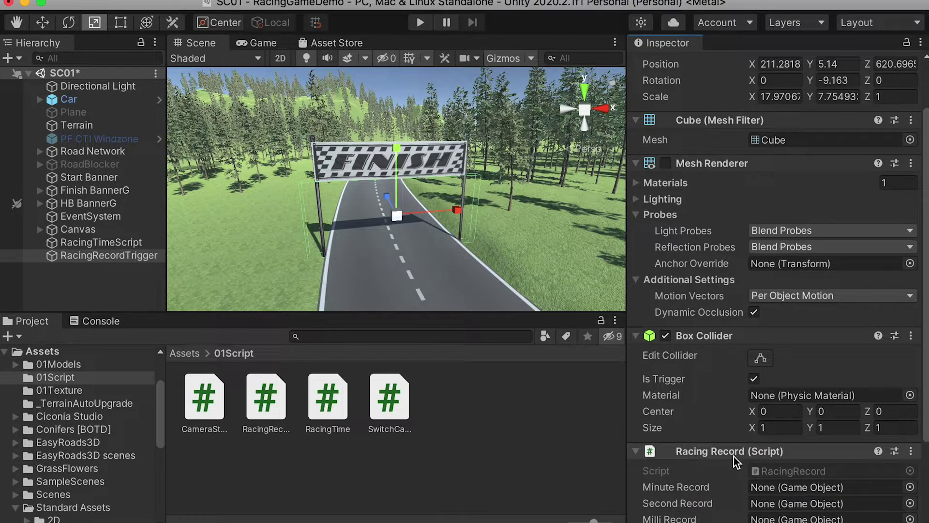
# - Assign MinuteRecordDisplay, SecondRecordDisplay, MilliRecordDisplay and RacingRecordTrigger to the matching object references of the Racing Record script
pyautogui.scroll(-3, 726, 458)
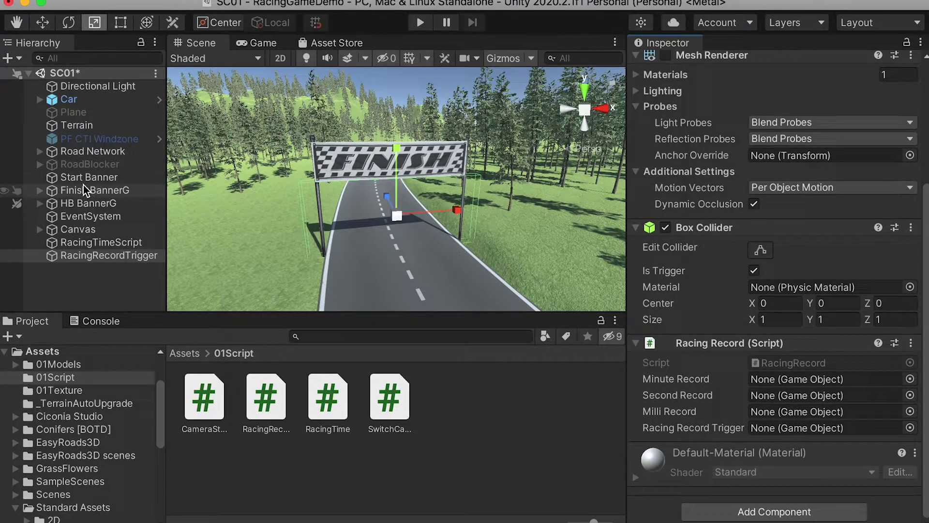
pyautogui.click(40, 230)
pyautogui.scroll(-3, 45, 228)
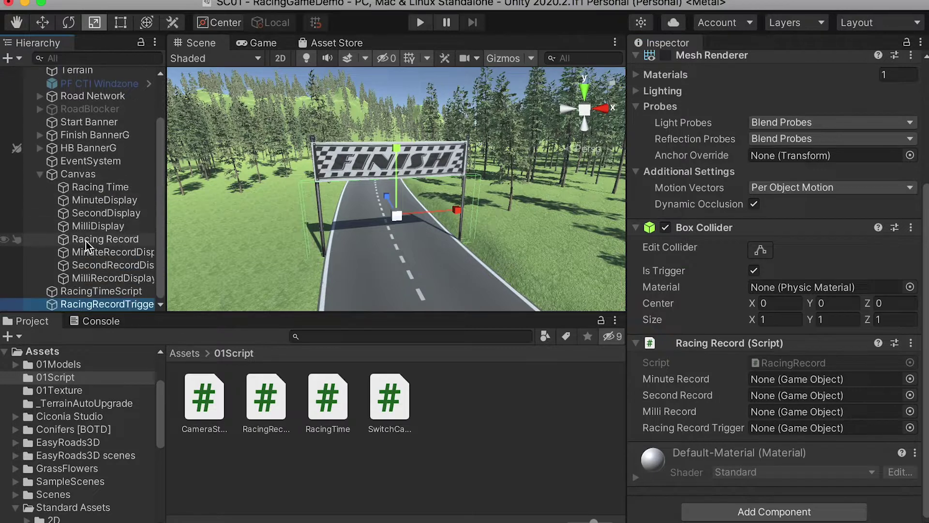
pyautogui.click(120, 256)
pyautogui.moveTo(120, 256); pyautogui.dragTo(757, 380)
pyautogui.moveTo(116, 264); pyautogui.dragTo(776, 399)
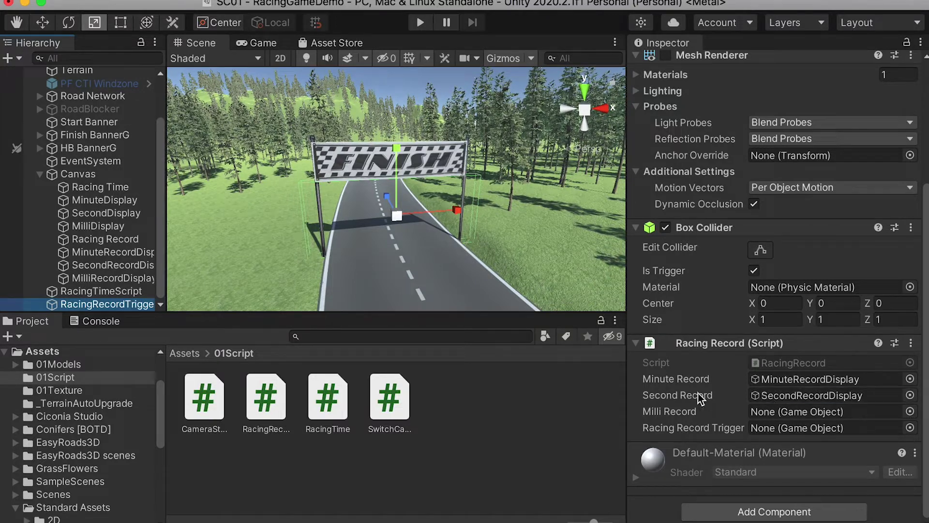
pyautogui.moveTo(97, 278); pyautogui.dragTo(765, 415)
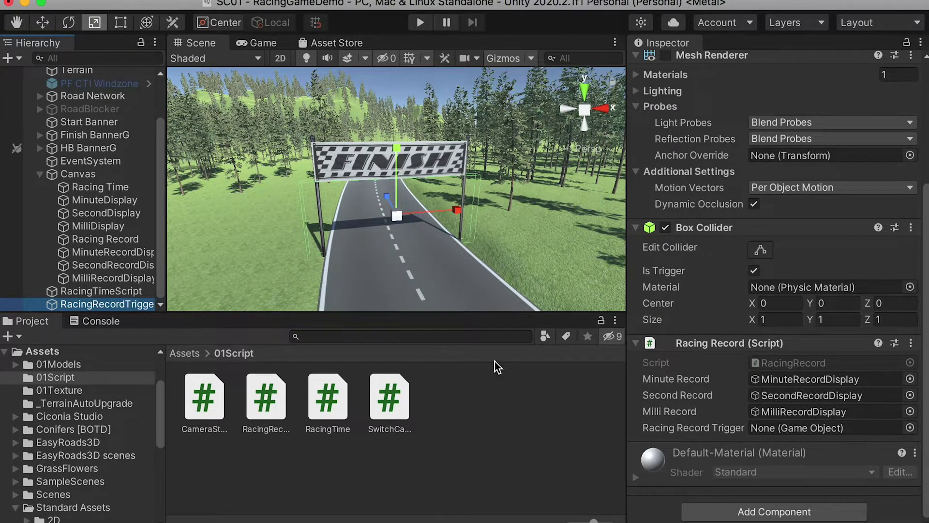
pyautogui.moveTo(114, 312); pyautogui.dragTo(862, 429)
# - Play-test the game by driving the car through the finish line twice and check the racing record display
pyautogui.press('super+p')
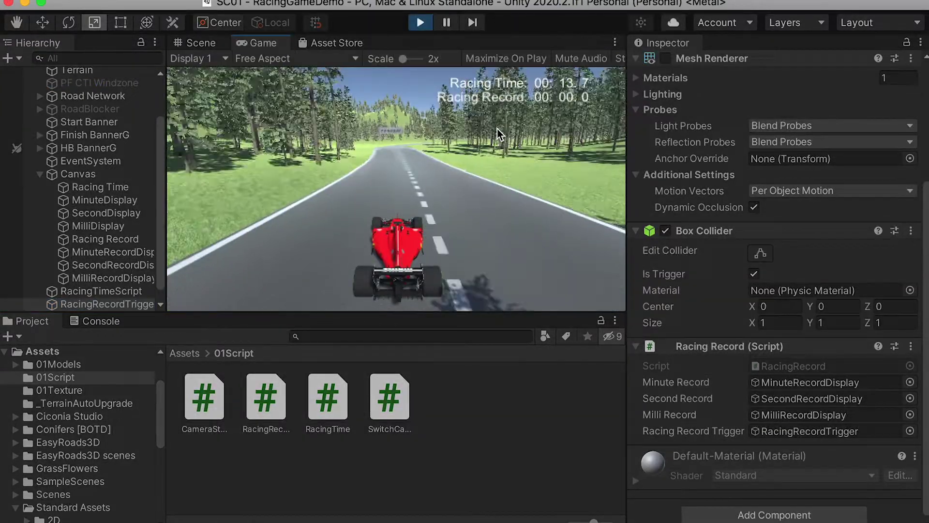
pyautogui.press('Up')
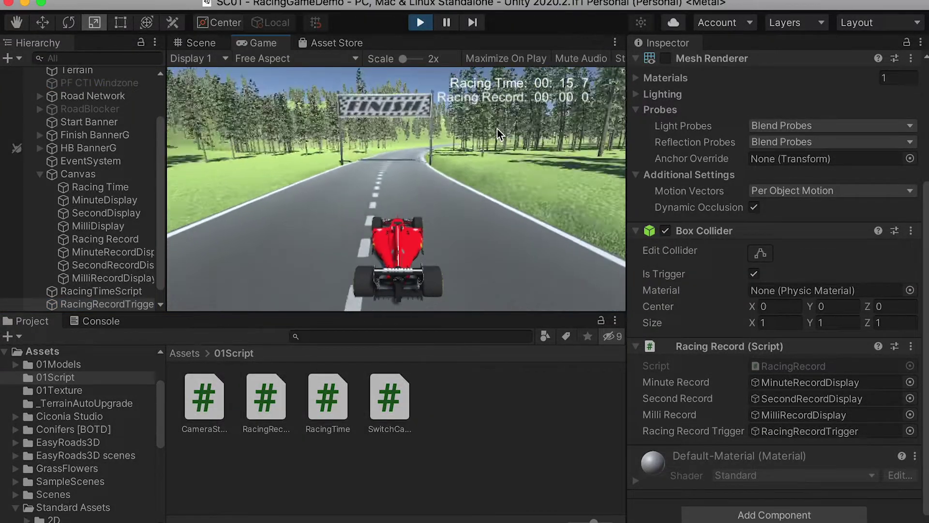
pyautogui.press('Right')
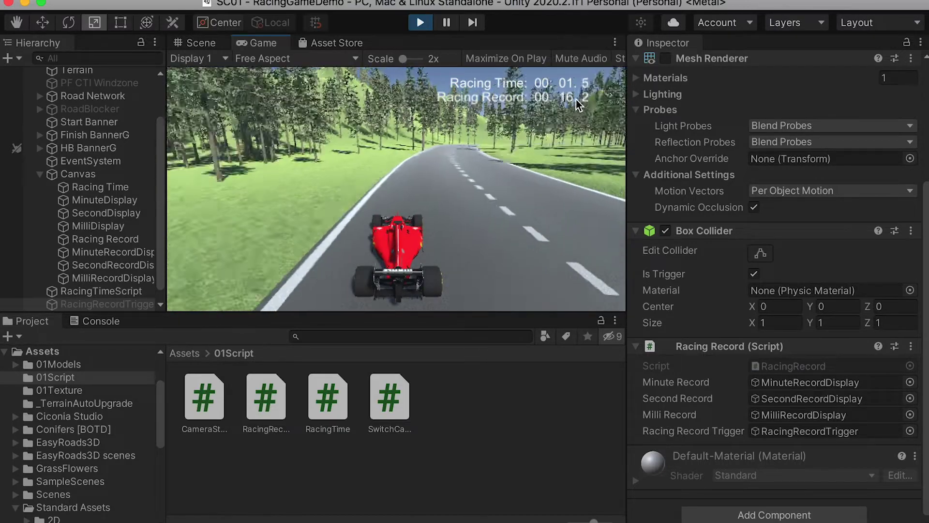
pyautogui.press('Up')
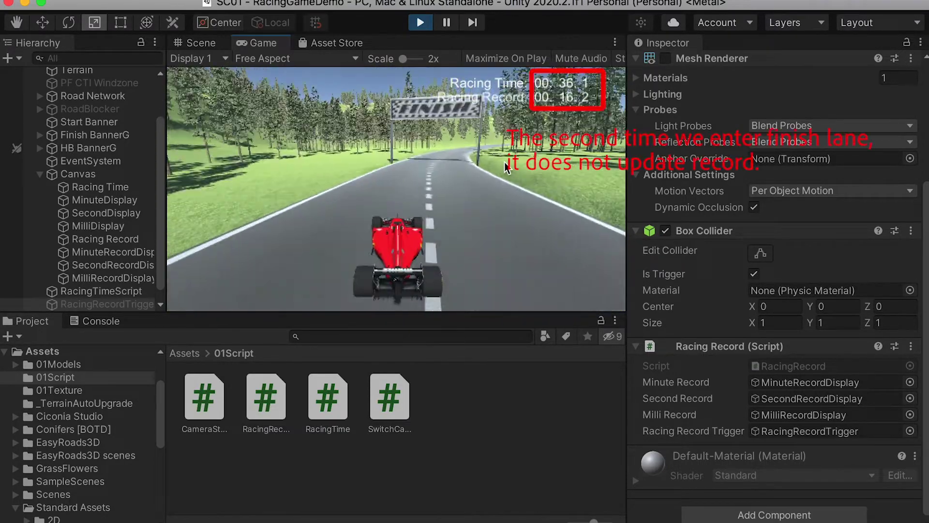
pyautogui.press('Up')
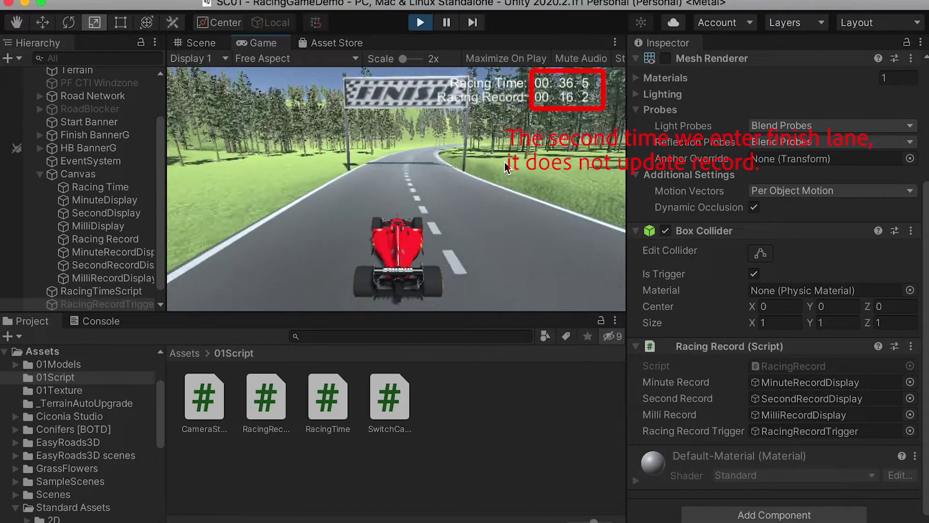
pyautogui.press('Up')
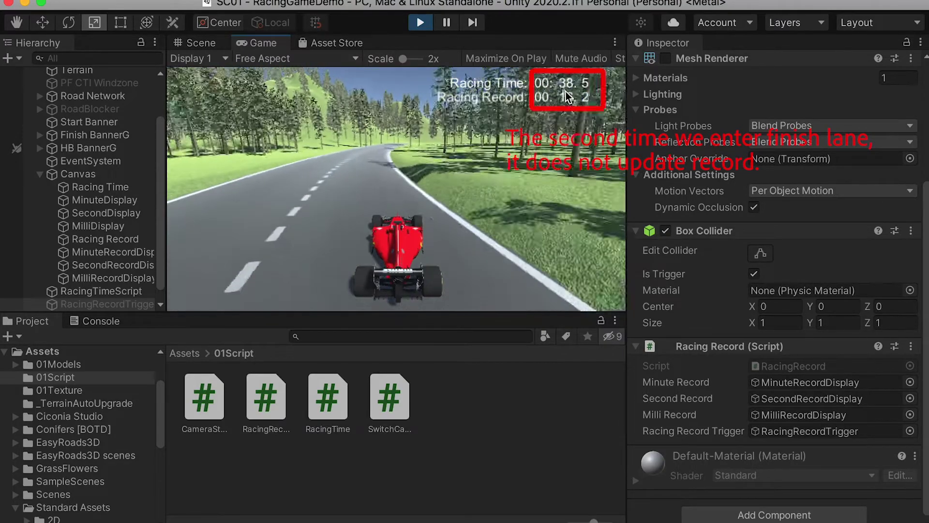
pyautogui.press('Up')
pyautogui.press('Left')
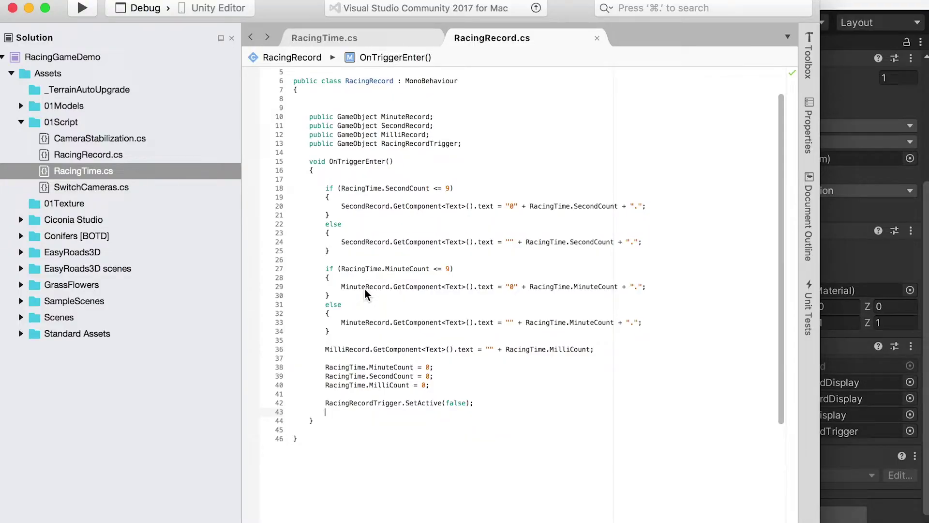
# - Examine the RacingRecordTrigger.SetActive(false) line of RacingRecord.cs in Visual Studio and try deactivating RacingRecordTrigger in Unity
pyautogui.scroll(-2, 364, 289)
pyautogui.moveTo(322, 359); pyautogui.dragTo(454, 360)
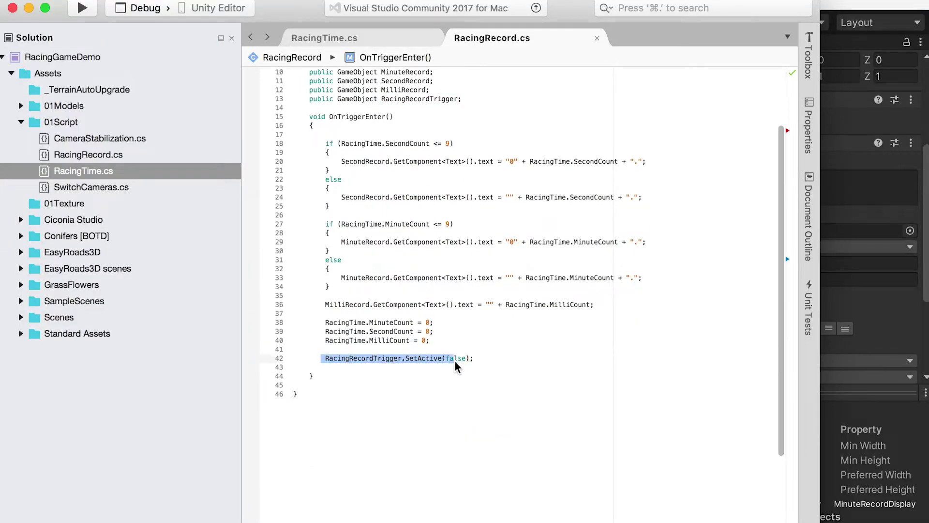
pyautogui.press('super+Tab')
pyautogui.click(670, 65)
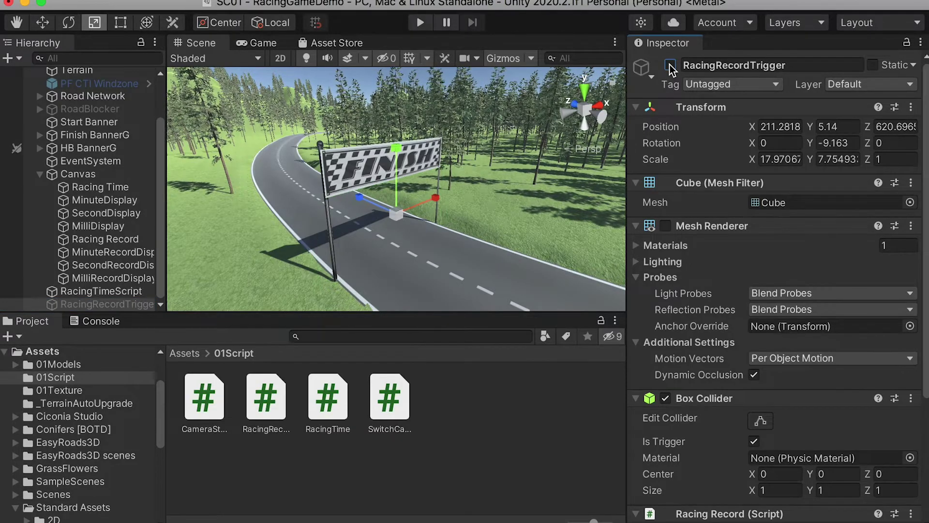
pyautogui.press('super+Tab')
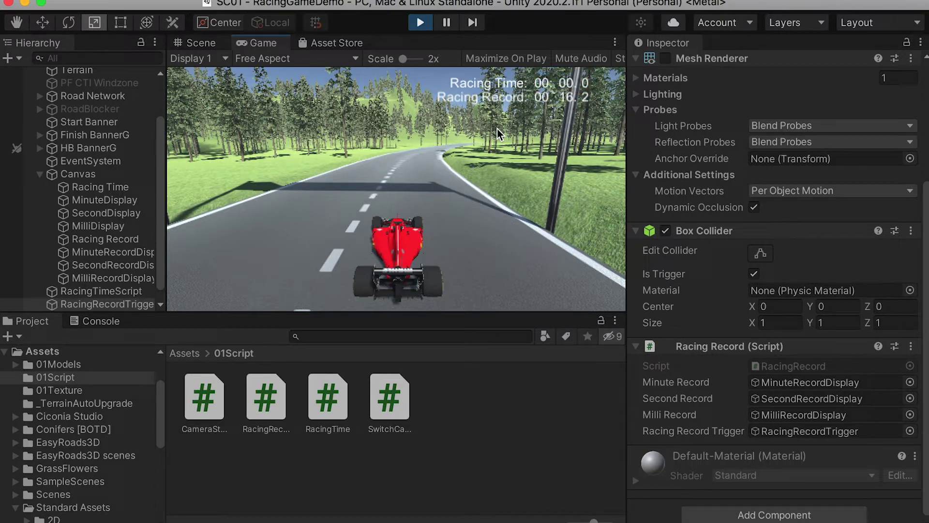
# - Stop the play test and create a cube named ActivateRecordTrigger near the finish banner
pyautogui.press('super+p')
pyautogui.press('f')
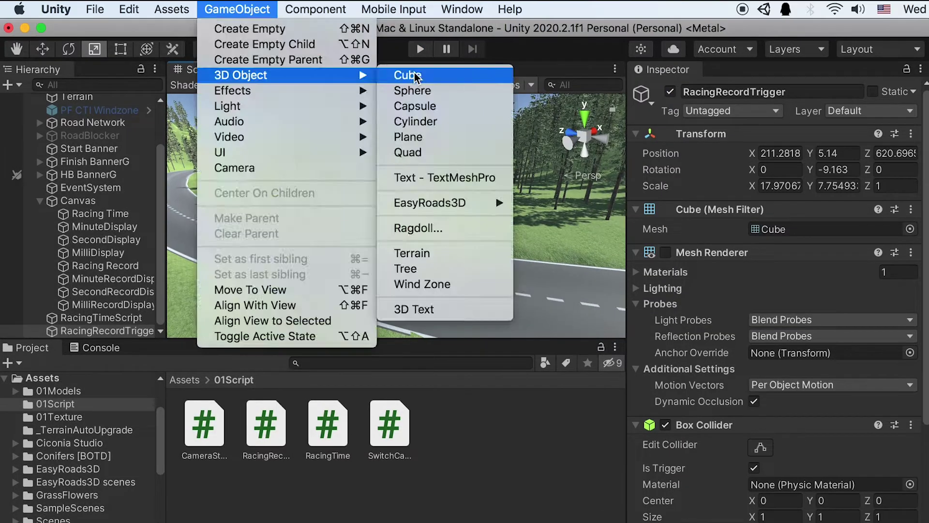
pyautogui.click(406, 74)
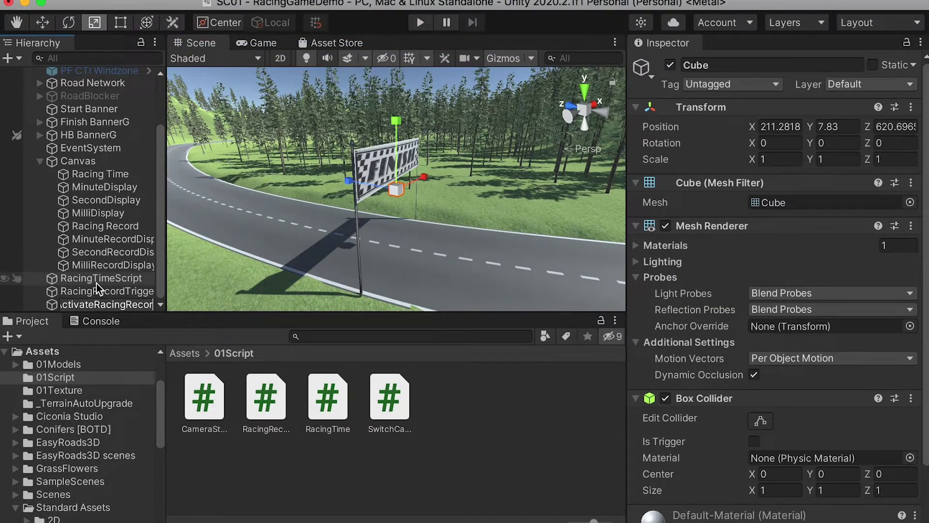
pyautogui.write('dTrigg')
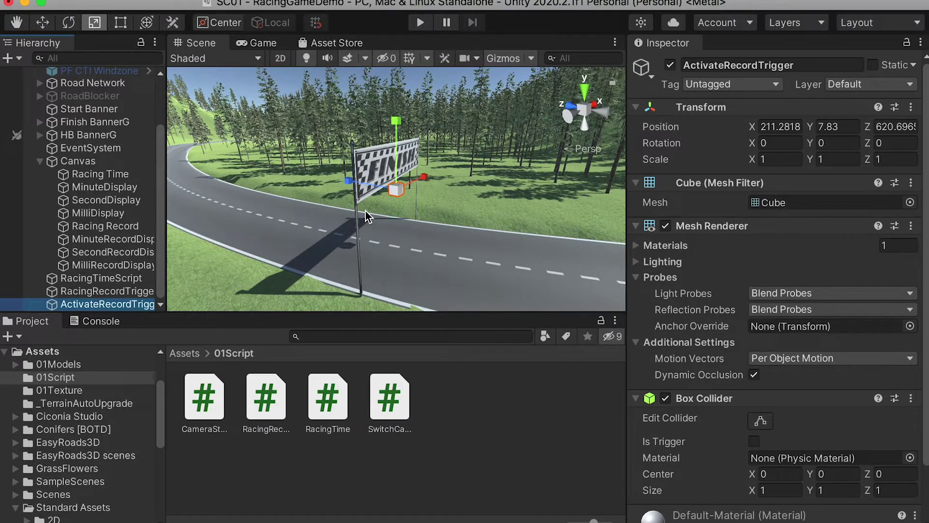
# - Place ActivateRecordTrigger across the road beyond the finish banner at 207, 5, 673.94, scaled to about 22.63, 10.35, 10.35, with Is Trigger enabled
pyautogui.press('w')
pyautogui.moveTo(349, 181); pyautogui.dragTo(227, 167)
pyautogui.keyDown('alt'); pyautogui.moveTo(364, 210); pyautogui.dragTo(428, 207); pyautogui.keyUp('alt')
pyautogui.moveTo(378, 164); pyautogui.dragTo(360, 177)
pyautogui.moveTo(327, 178); pyautogui.dragTo(434, 195)
pyautogui.moveTo(406, 145); pyautogui.dragTo(290, 228)
pyautogui.moveTo(329, 221); pyautogui.dragTo(415, 234)
pyautogui.moveTo(415, 233); pyautogui.dragTo(388, 208, button='right')
pyautogui.moveTo(339, 193); pyautogui.dragTo(436, 194)
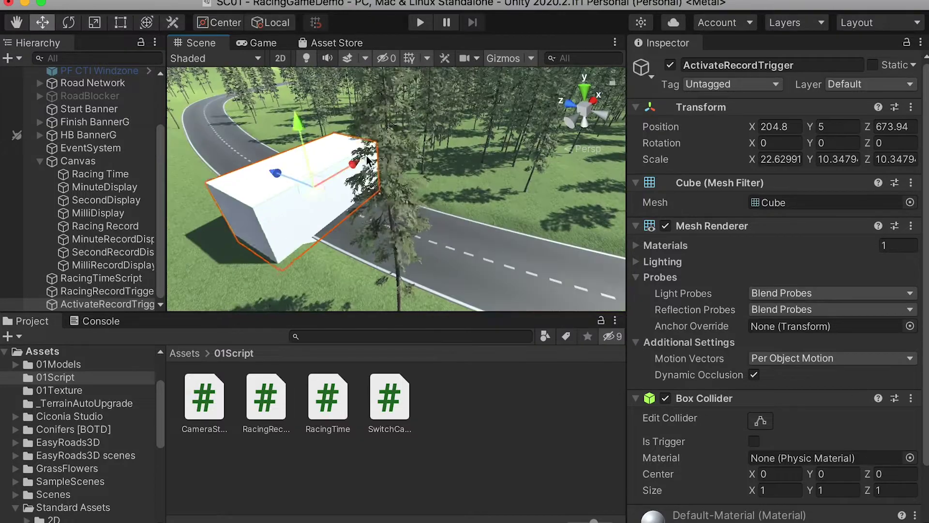
pyautogui.scroll(-5, 668, 184)
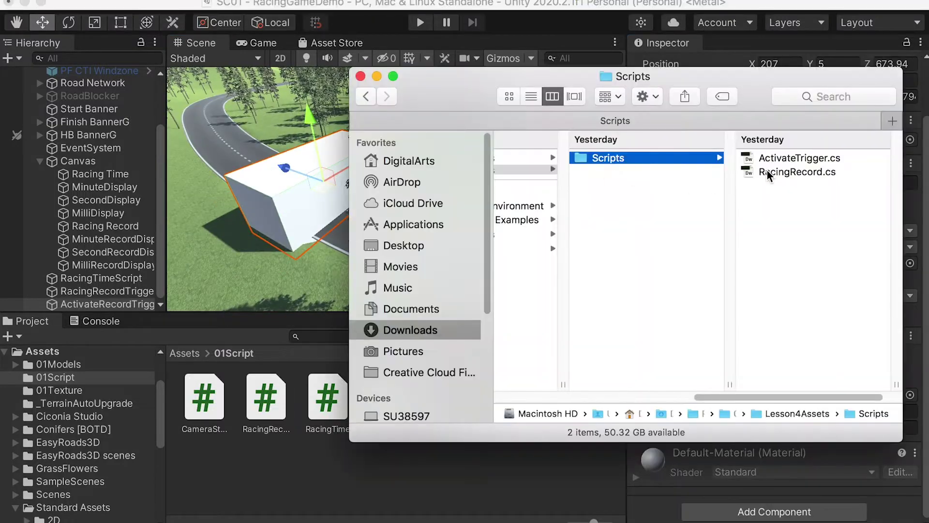
# - Import ActivateTrigger.cs from the Scripts folder in Finder into Unity's 01Script folder and add the Activate Trigger script to ActivateRecordTrigger
pyautogui.click(783, 158)
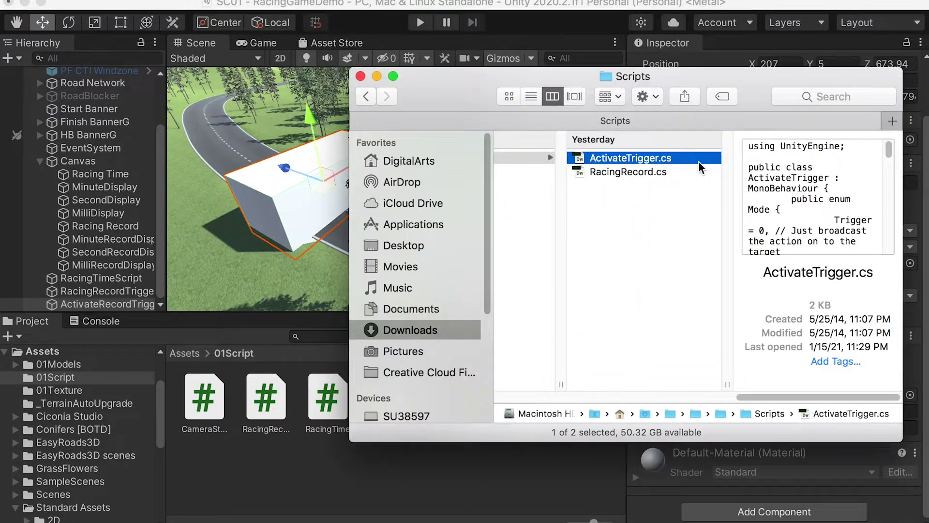
pyautogui.moveTo(637, 165); pyautogui.dragTo(450, 472)
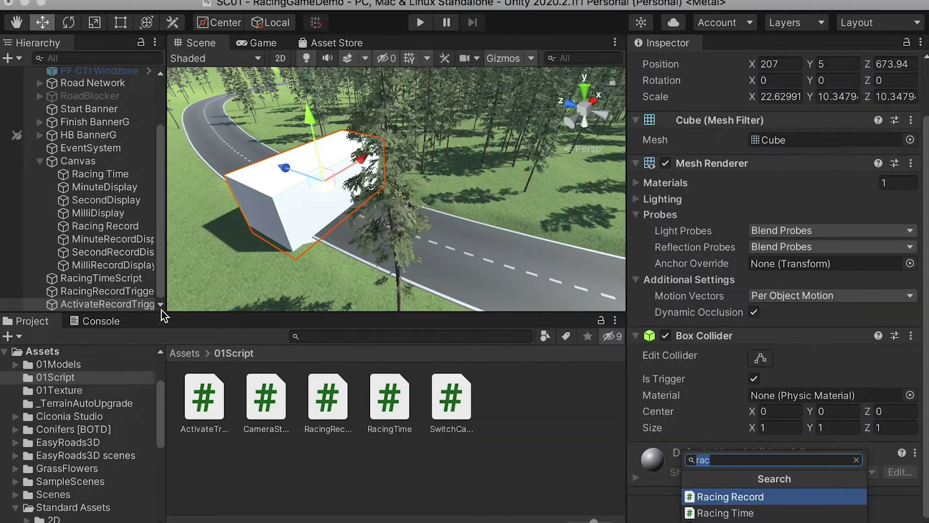
pyautogui.write('ac')
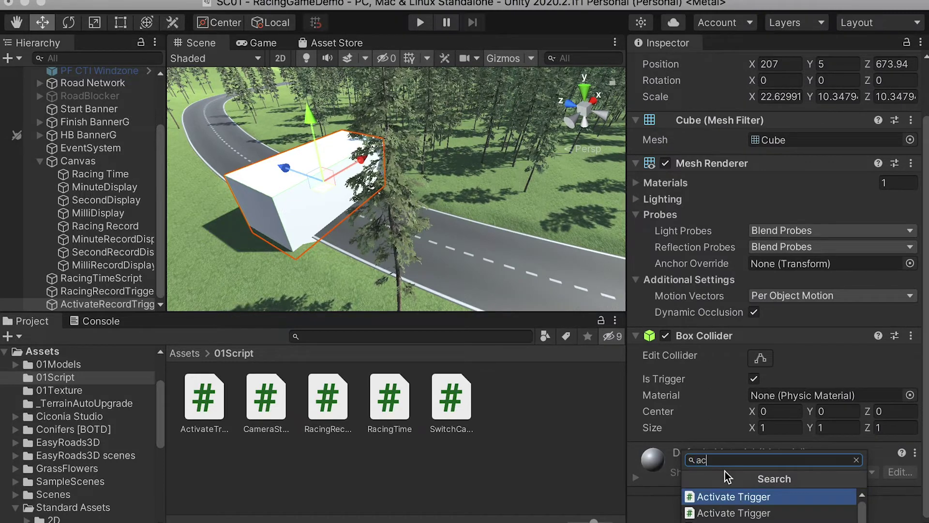
pyautogui.click(717, 498)
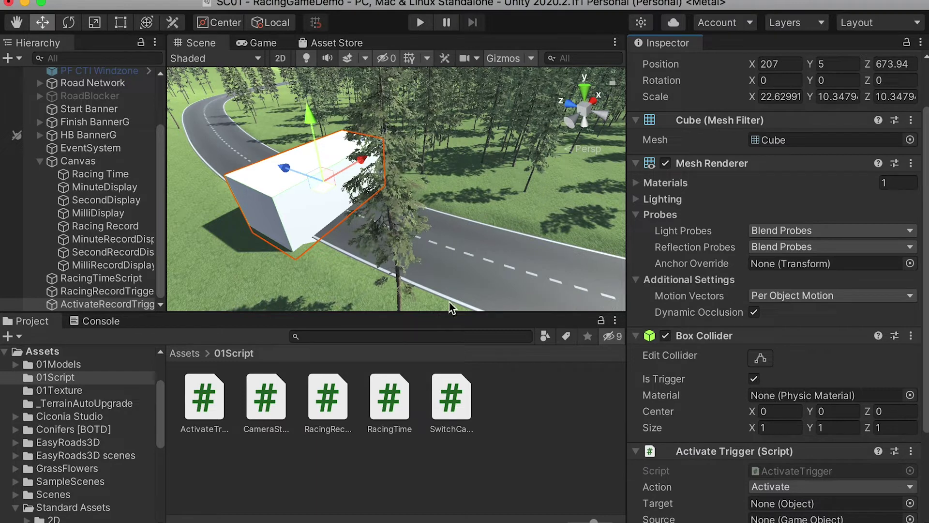
# - Assign RacingRecordTrigger as the Target and Car as the Source of the Activate Trigger script, and enable Repeat Trigger
pyautogui.moveTo(102, 308); pyautogui.dragTo(779, 383)
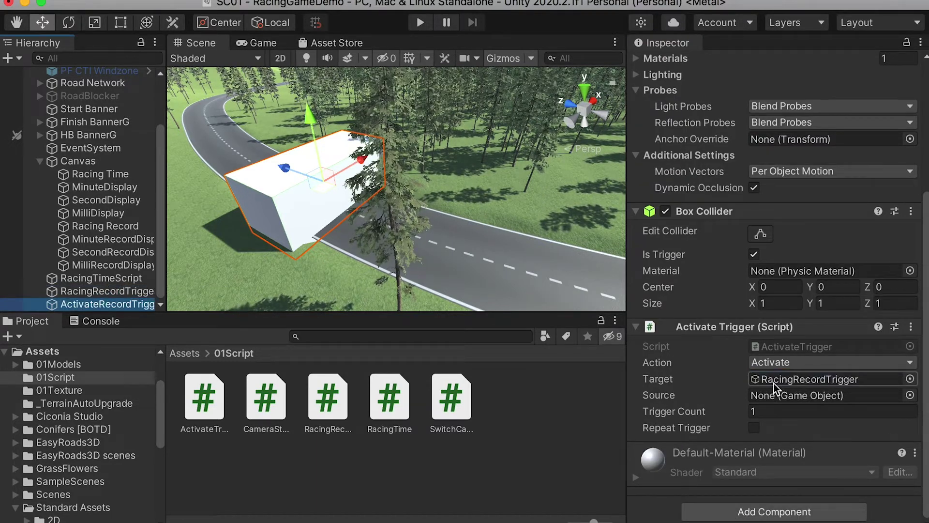
pyautogui.scroll(5, 85, 162)
pyautogui.moveTo(68, 100); pyautogui.dragTo(769, 397)
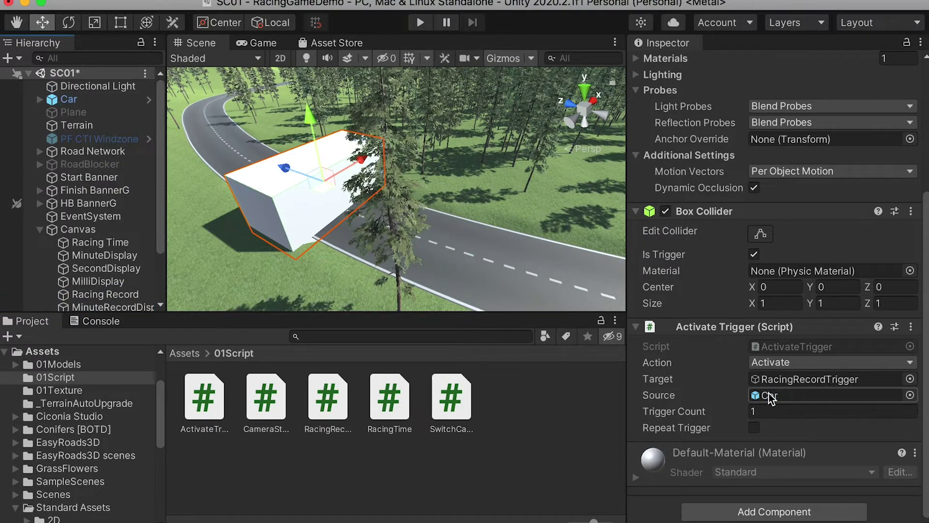
pyautogui.click(754, 427)
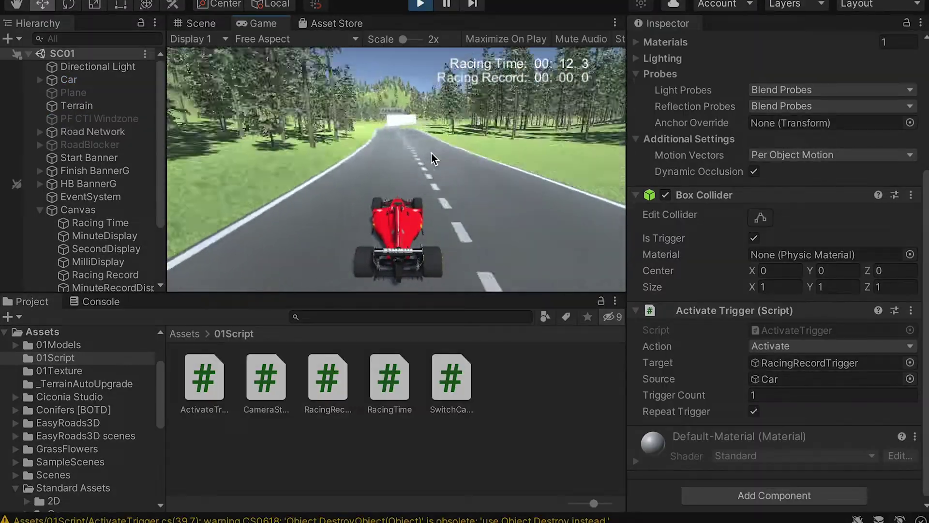
# - Play-test driving past the finish line and through ActivateRecordTrigger, checking whether RacingRecordTrigger is reactivated in the Hierarchy, and stop the test
pyautogui.press('Up')
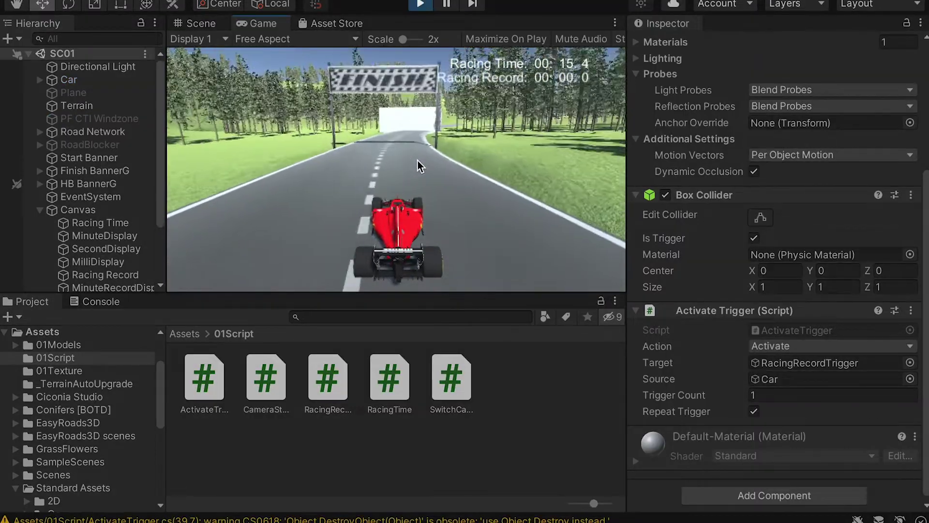
pyautogui.press('Up')
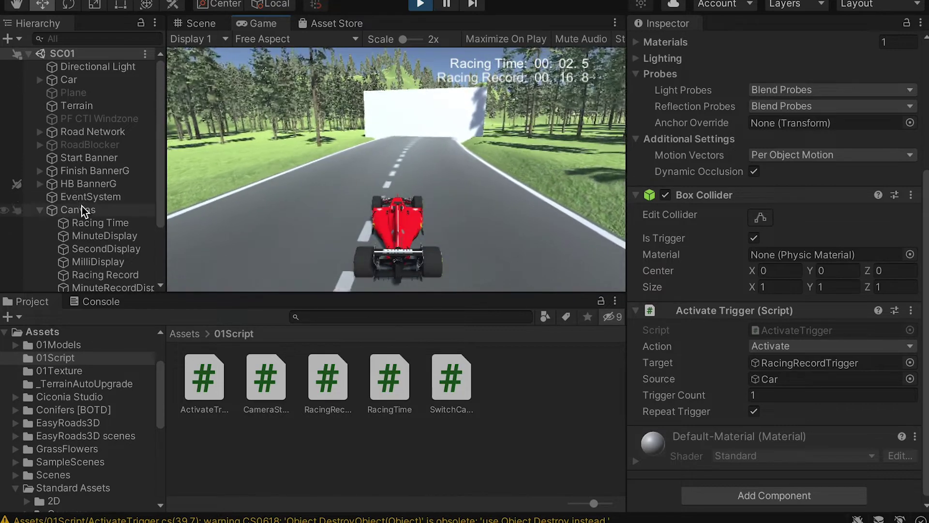
pyautogui.scroll(-3, 82, 208)
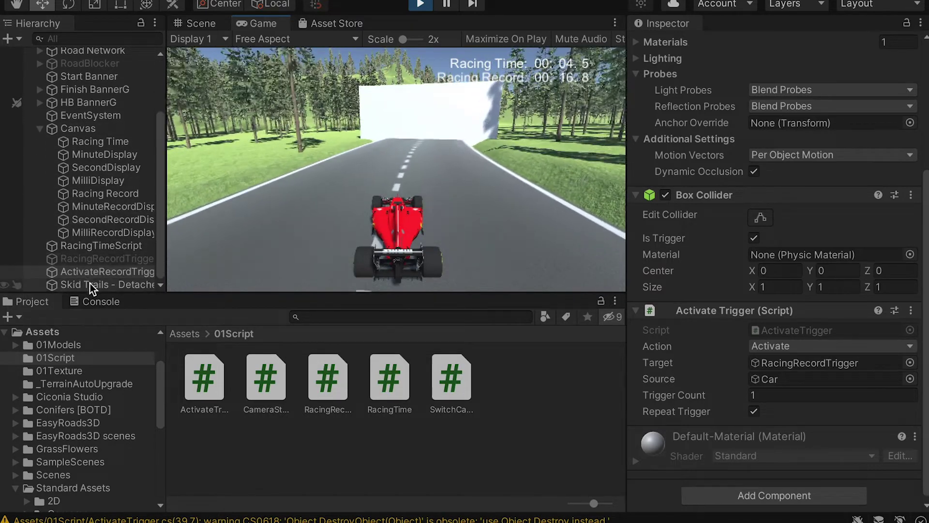
pyautogui.click(94, 259)
pyautogui.click(97, 271)
pyautogui.click(387, 132)
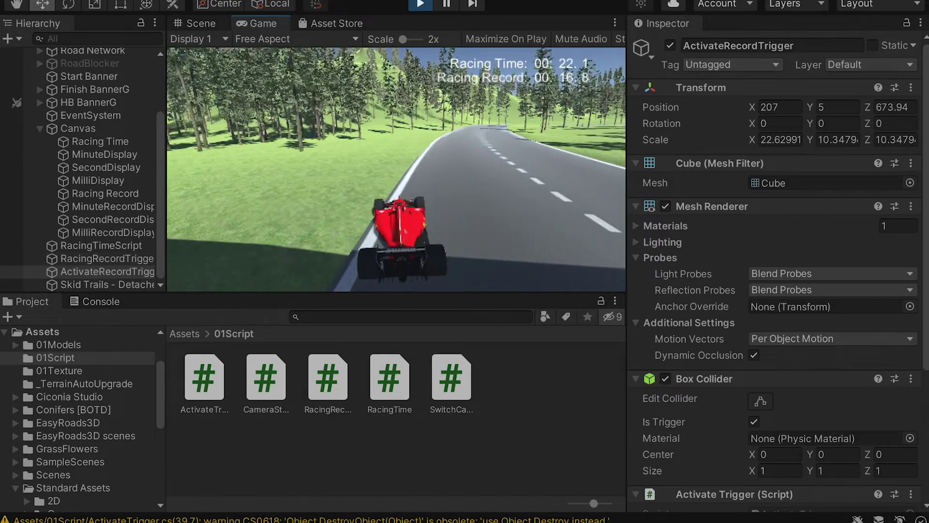
pyautogui.click(420, 4)
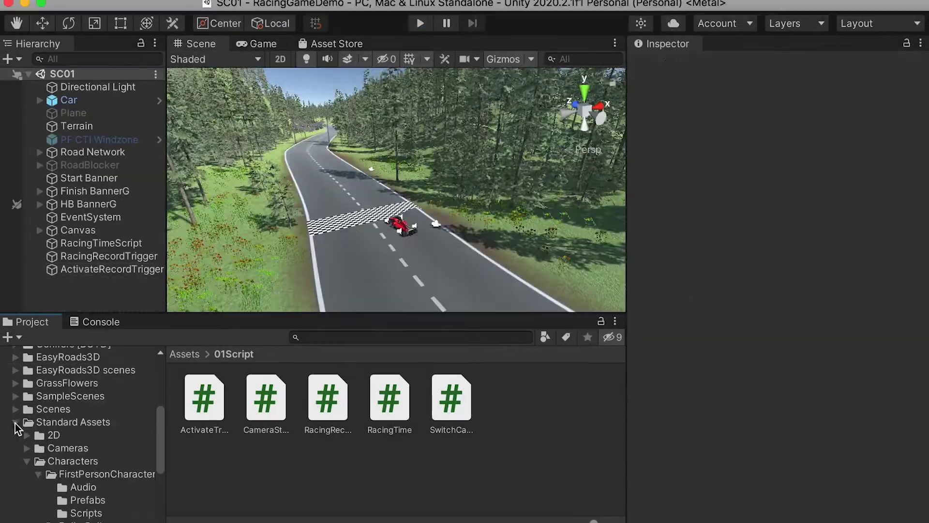
# - Create a new scene named MainMenu in the Scenes folder
pyautogui.click(16, 422)
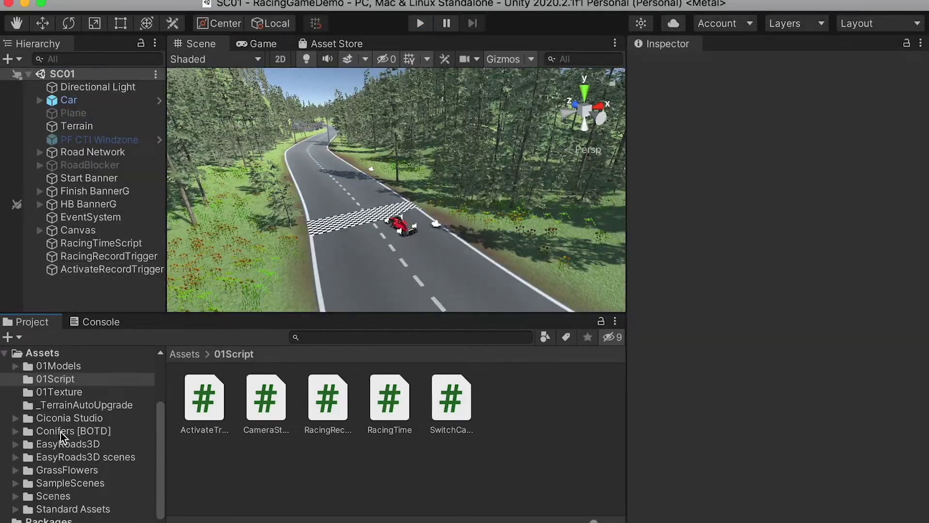
pyautogui.click(57, 496)
pyautogui.rightClick(253, 435)
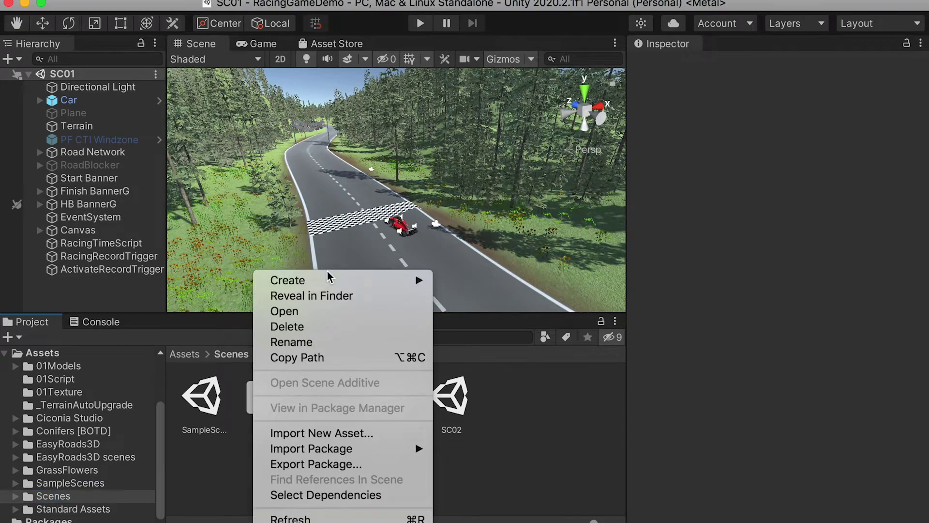
pyautogui.moveTo(322, 281)
pyautogui.click(491, 239)
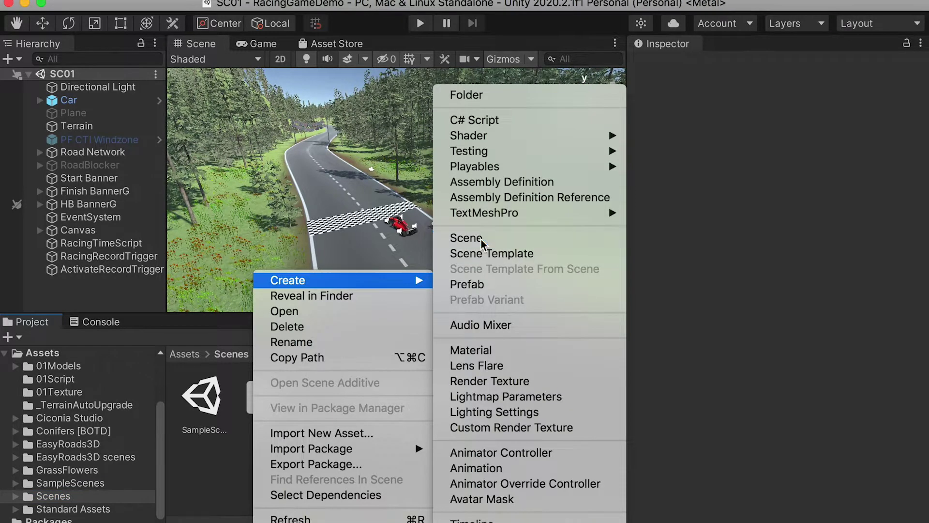
pyautogui.write('MainMenu')
pyautogui.press('Return')
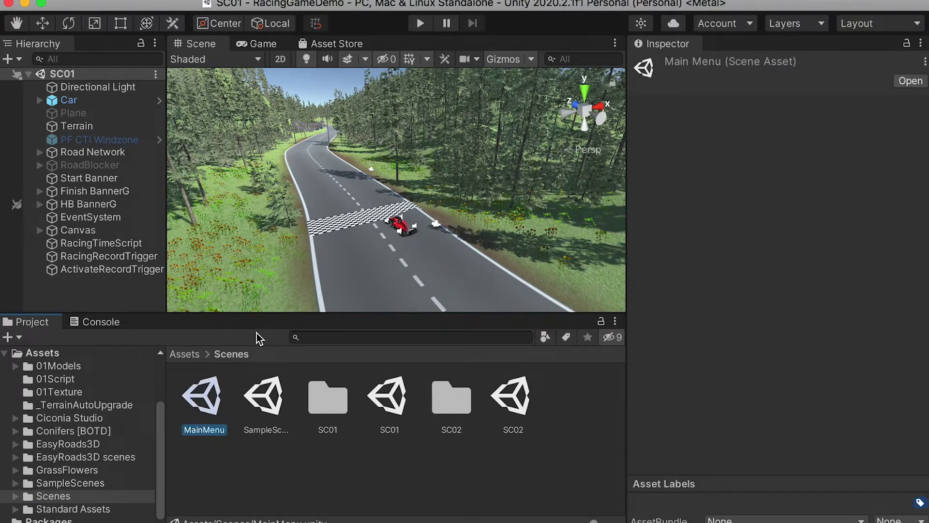
# - Open the MainMenu scene and add a UI Button on a canvas
pyautogui.doubleClick(203, 403)
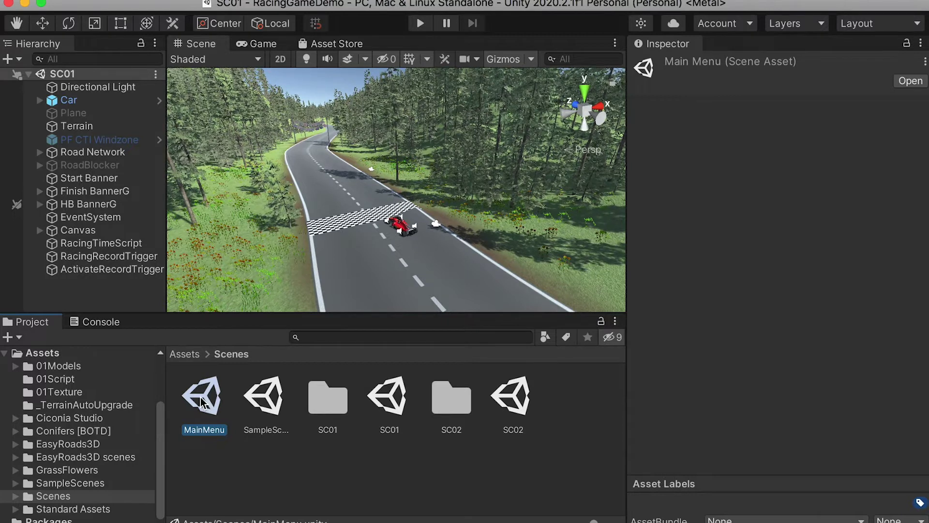
pyautogui.click(238, 0)
pyautogui.moveTo(220, 126)
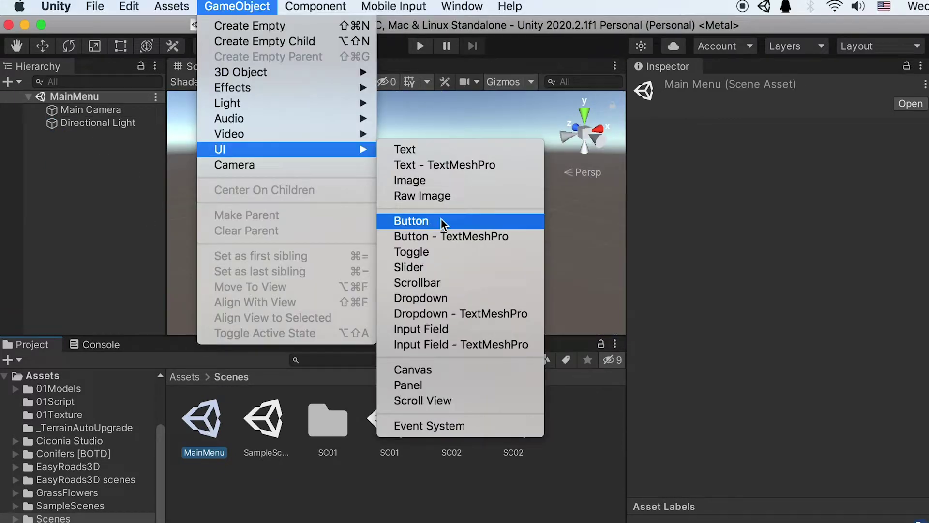
pyautogui.click(442, 222)
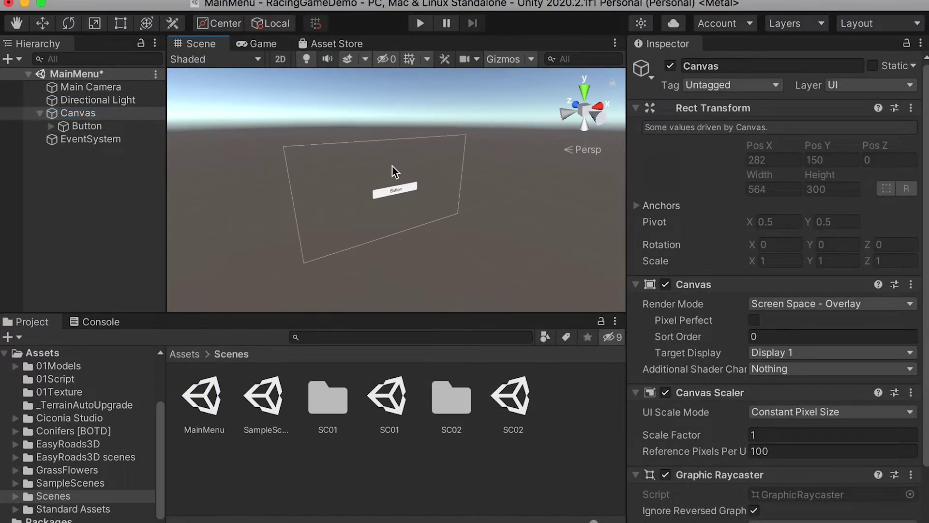
pyautogui.moveTo(392, 169)
pyautogui.keyDown('alt'); pyautogui.mouseDown()
pyautogui.moveTo(378, 169)
pyautogui.moveTo(384, 163)
pyautogui.mouseUp(); pyautogui.keyUp('alt')
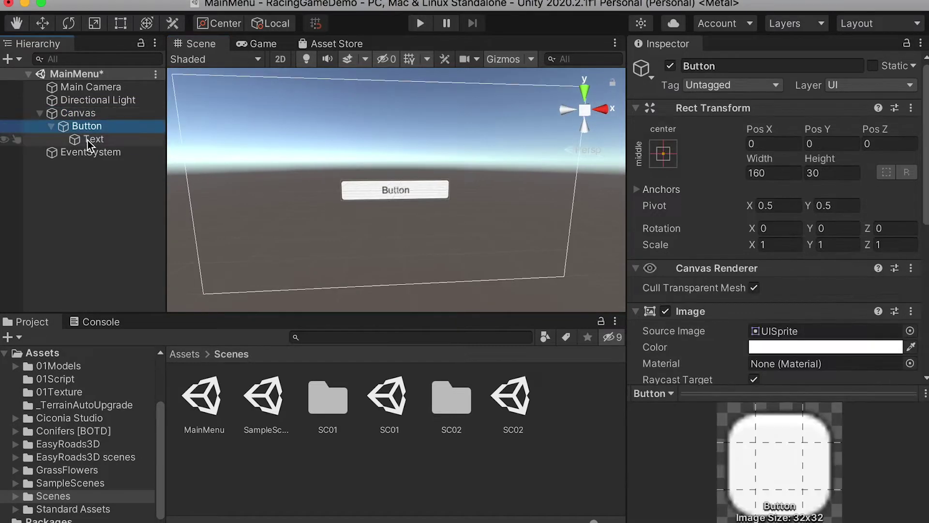
# - Set the text label of the canvas button to Track1
pyautogui.click(90, 141)
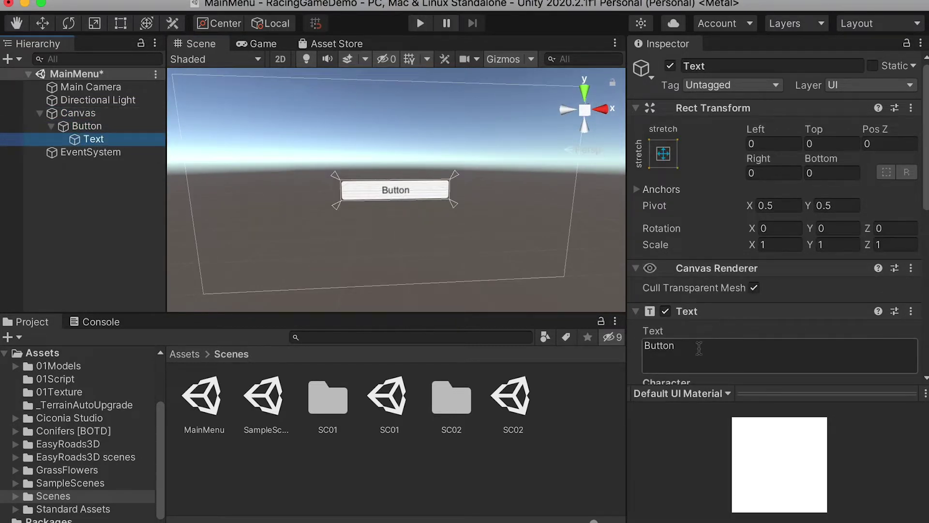
pyautogui.click(703, 346)
pyautogui.write('Track1')
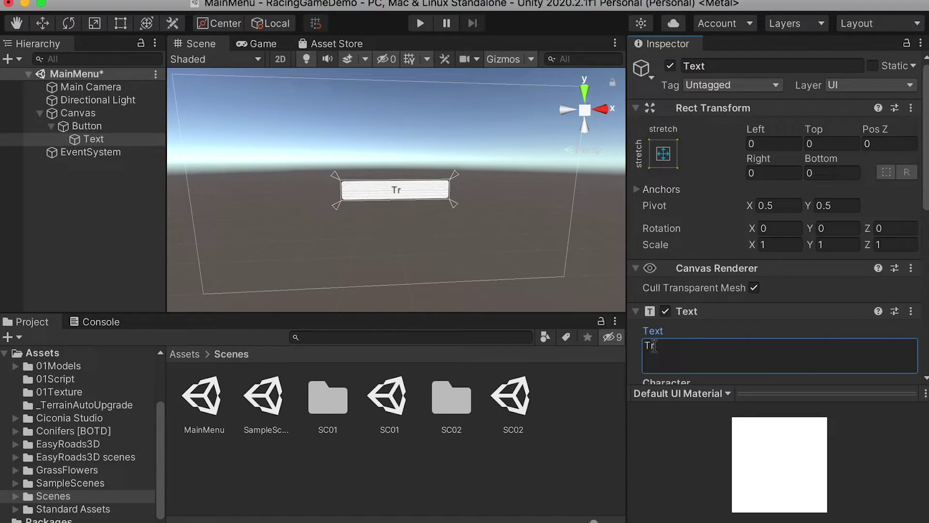
# - Rename the canvas button object as LoadTrack1 and collapse its child hierarchy
pyautogui.click(93, 127)
pyautogui.click(93, 129)
pyautogui.write('LoadTr')
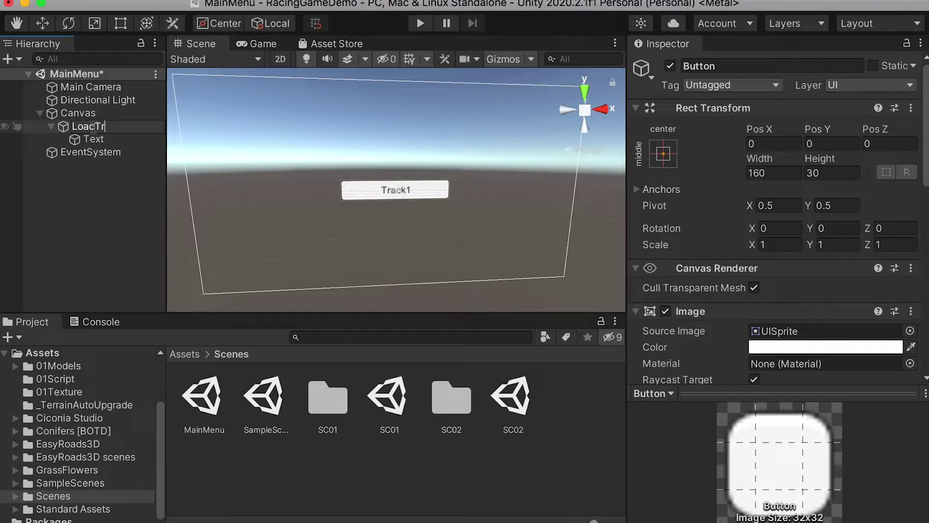
pyautogui.write('ack1')
pyautogui.press('Return')
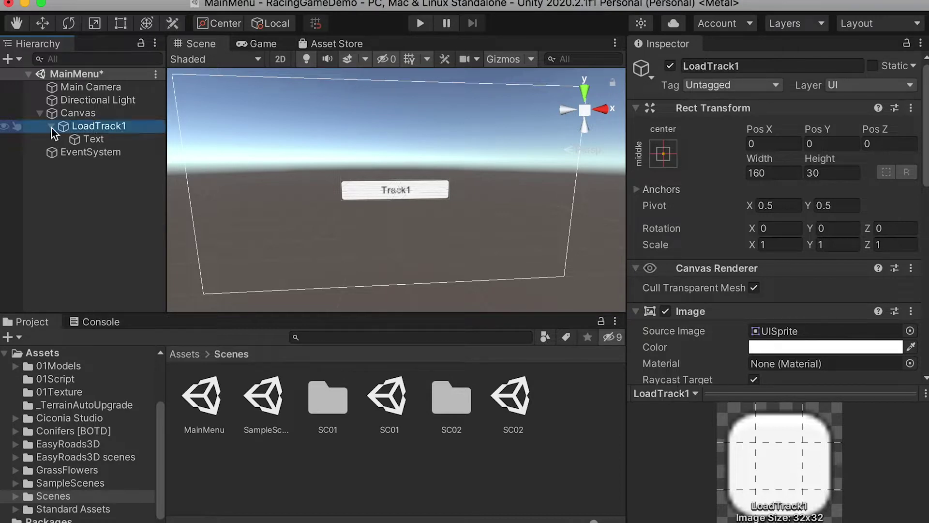
pyautogui.click(52, 128)
# - Add the MainMenu and SC01 scenes to the build list in Build Settings, with MainMenu first
pyautogui.click(95, 9)
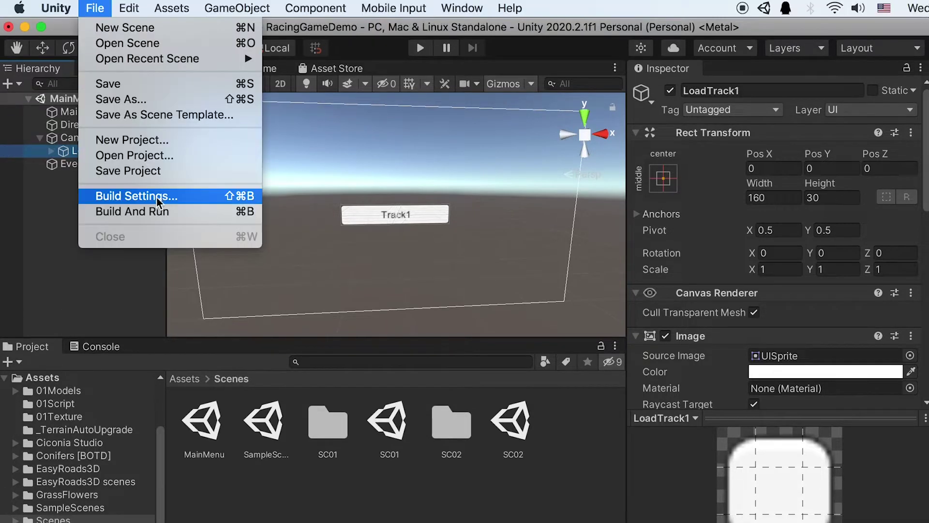
pyautogui.click(175, 198)
pyautogui.moveTo(391, 32); pyautogui.dragTo(427, 32)
pyautogui.moveTo(232, 321); pyautogui.dragTo(402, 84)
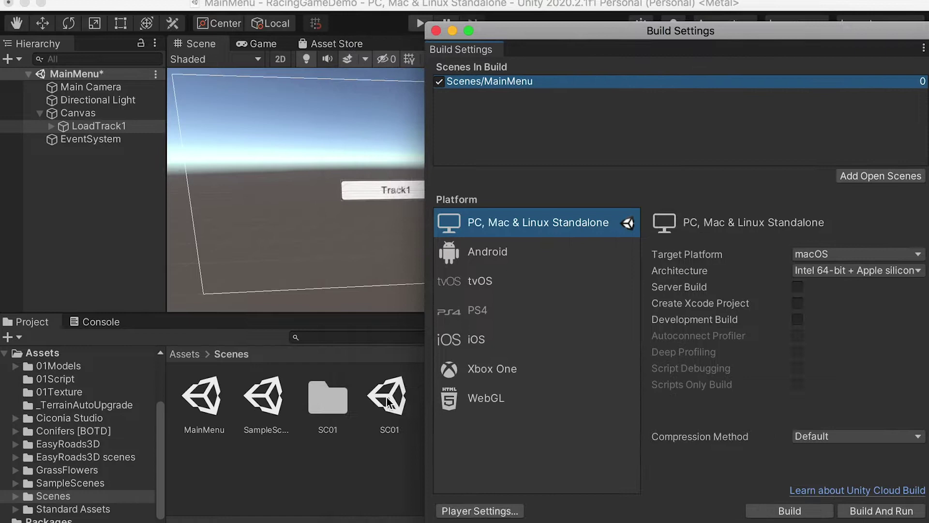
pyautogui.moveTo(388, 397); pyautogui.dragTo(484, 113)
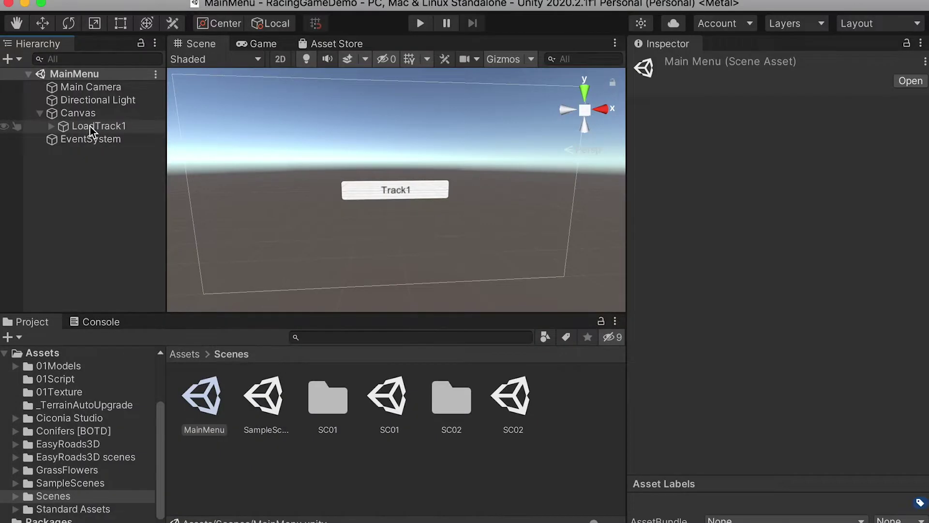
# - Compare the scene index loaded by the LoadTrack1 function with the scene order in Build Settings
pyautogui.click(90, 126)
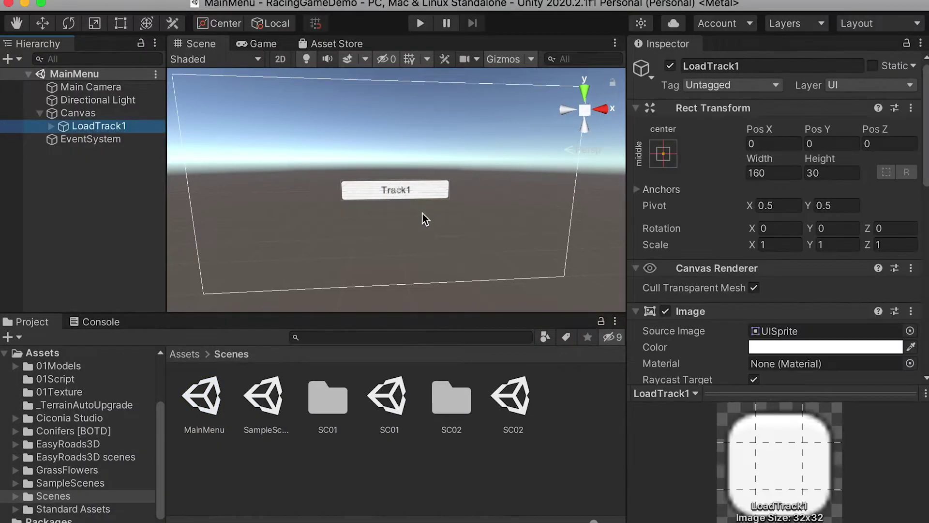
pyautogui.press('super+Tab')
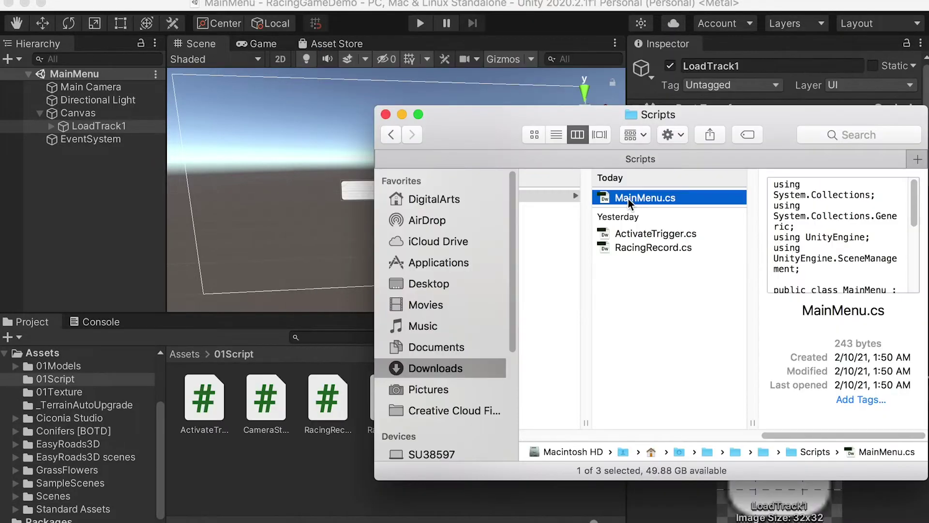
pyautogui.moveTo(629, 202); pyautogui.dragTo(311, 469)
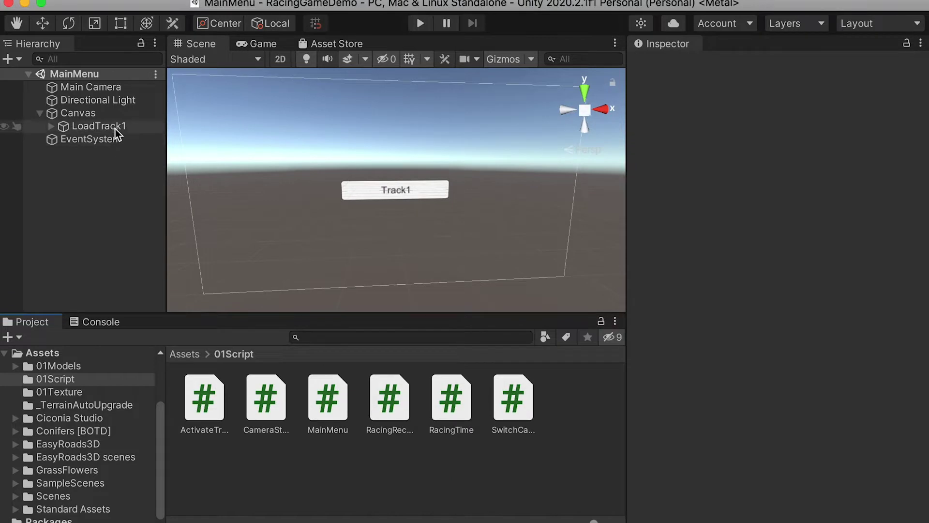
# - Attach the Main Menu script to the Canvas object as a component
pyautogui.click(85, 116)
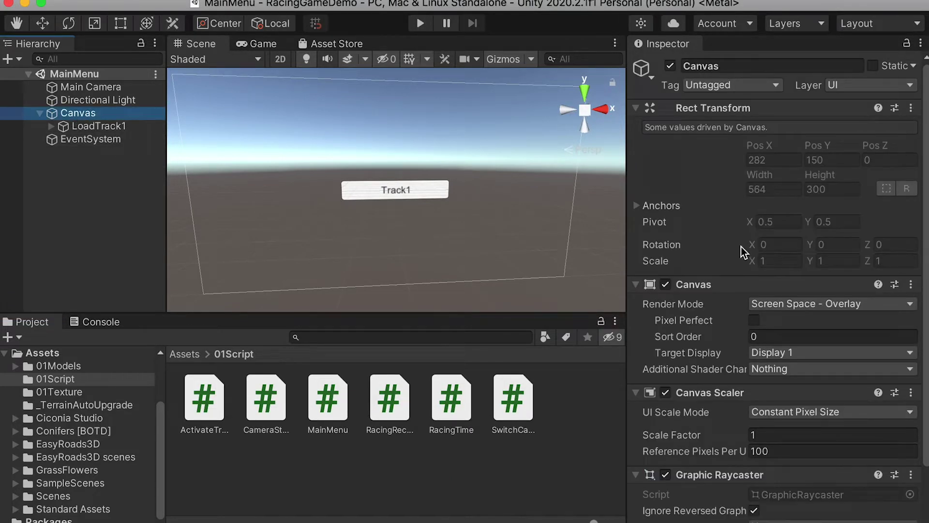
pyautogui.scroll(-3, 901, 426)
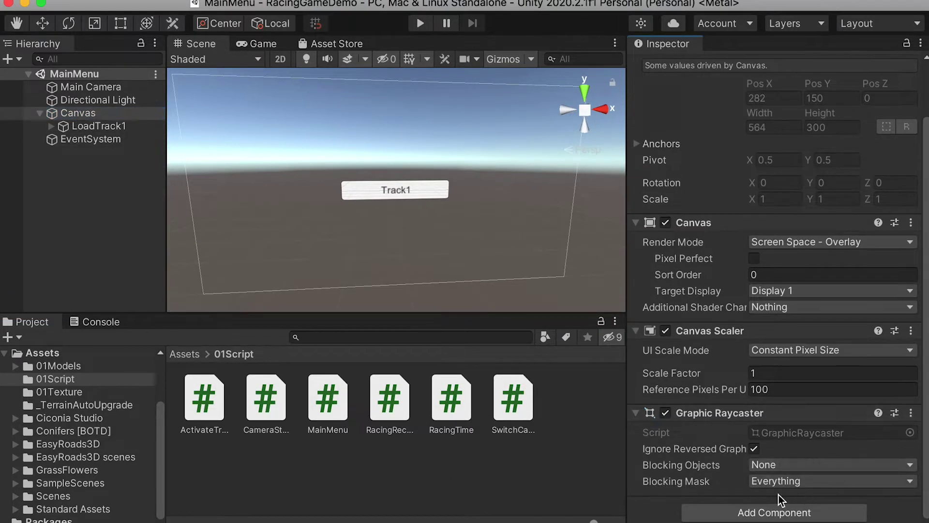
pyautogui.click(757, 511)
pyautogui.write('main')
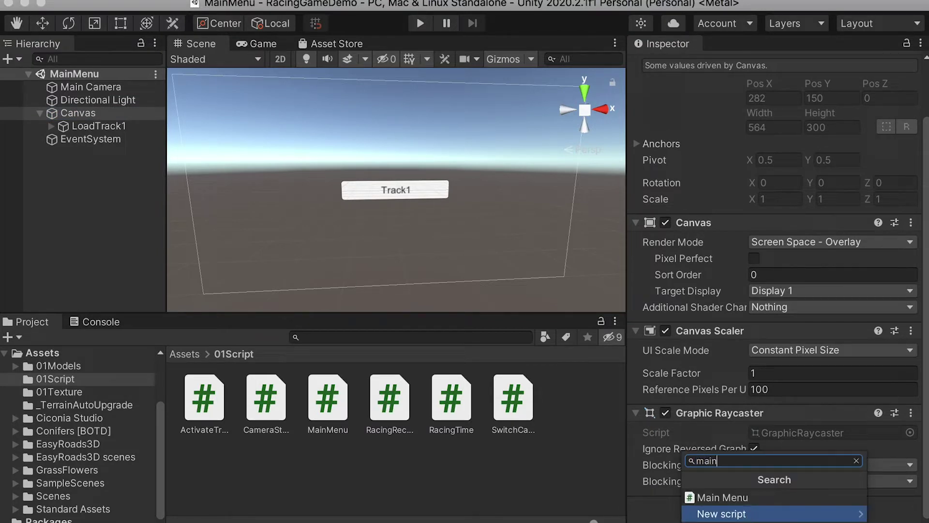
pyautogui.click(722, 497)
pyautogui.scroll(-1, 700, 490)
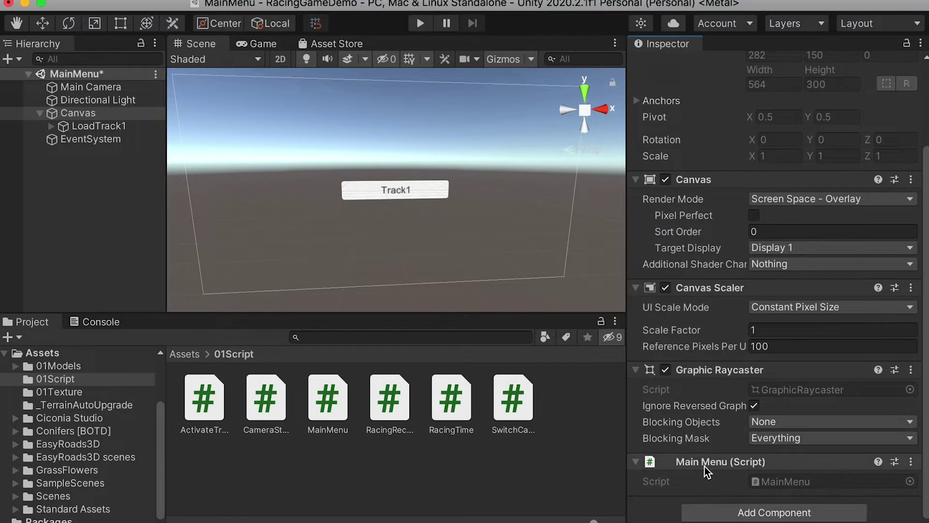
# - Add an On Click event to the LoadTrack1 button and assign the Canvas as its target object
pyautogui.click(86, 126)
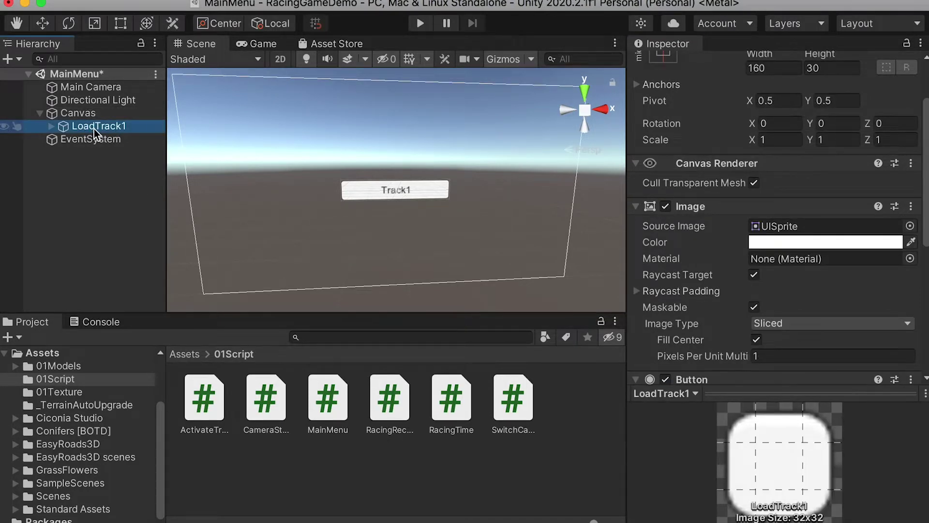
pyautogui.scroll(-10, 707, 256)
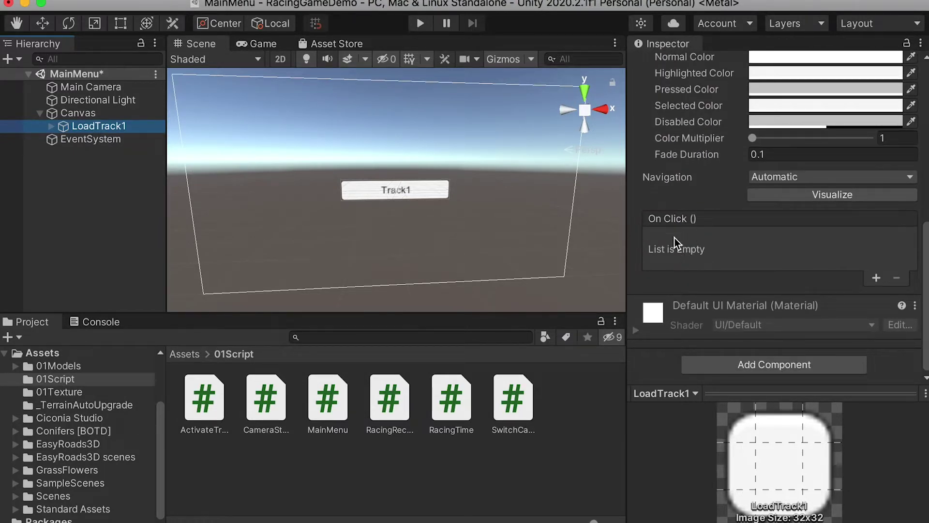
pyautogui.click(876, 278)
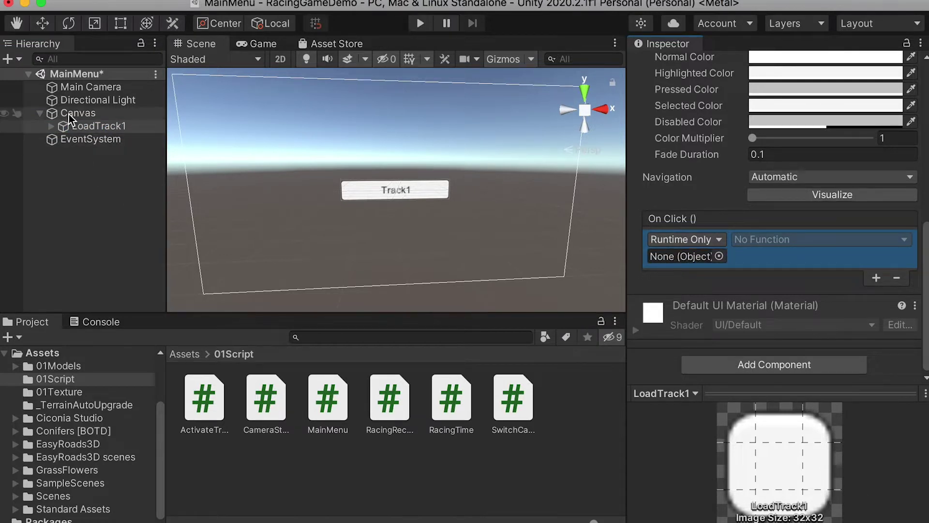
pyautogui.moveTo(69, 118); pyautogui.dragTo(678, 259)
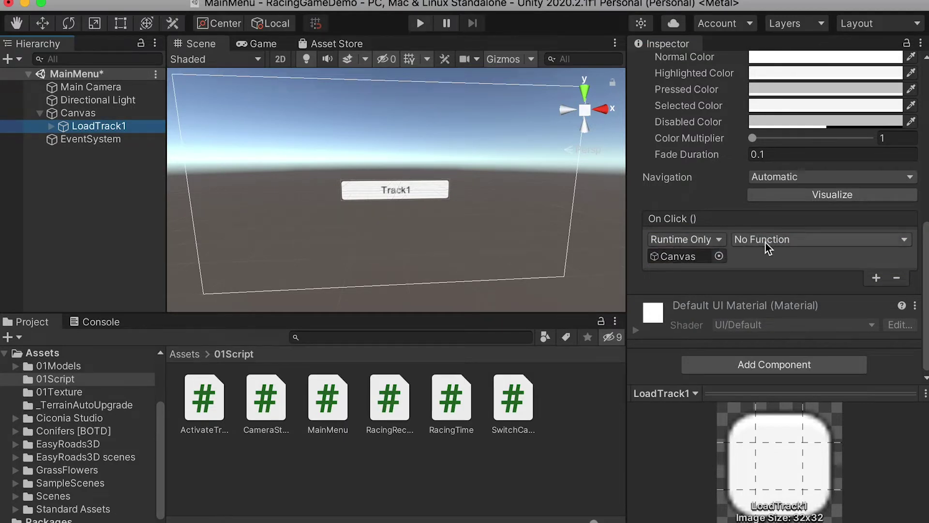
# - Set the button's On Click function to MainMenu.LoadTrack1 and check it against the function in MainMenu.cs
pyautogui.click(831, 242)
pyautogui.click(830, 242)
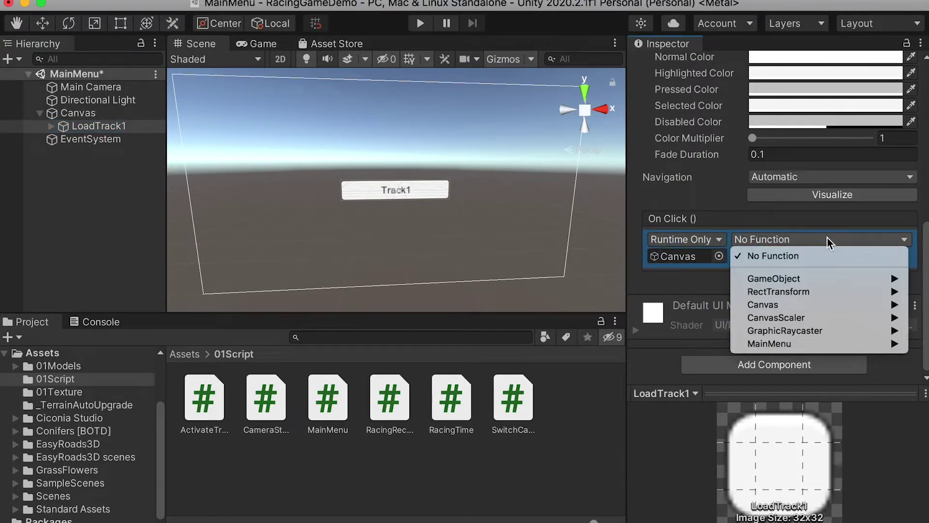
pyautogui.moveTo(739, 345)
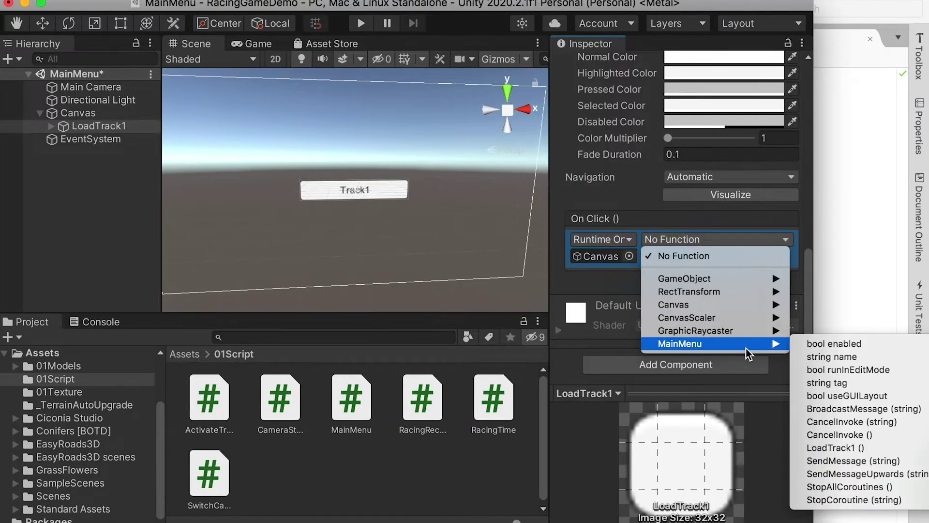
pyautogui.click(844, 449)
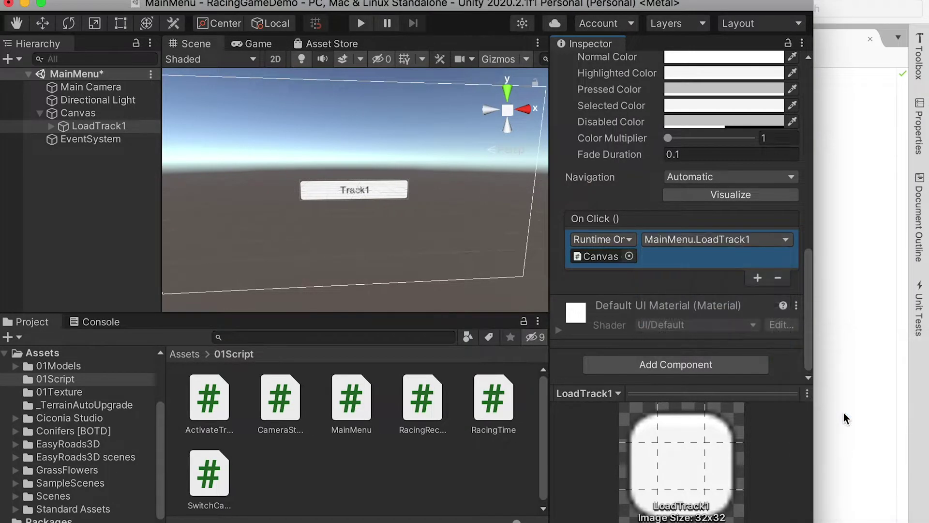
pyautogui.click(855, 287)
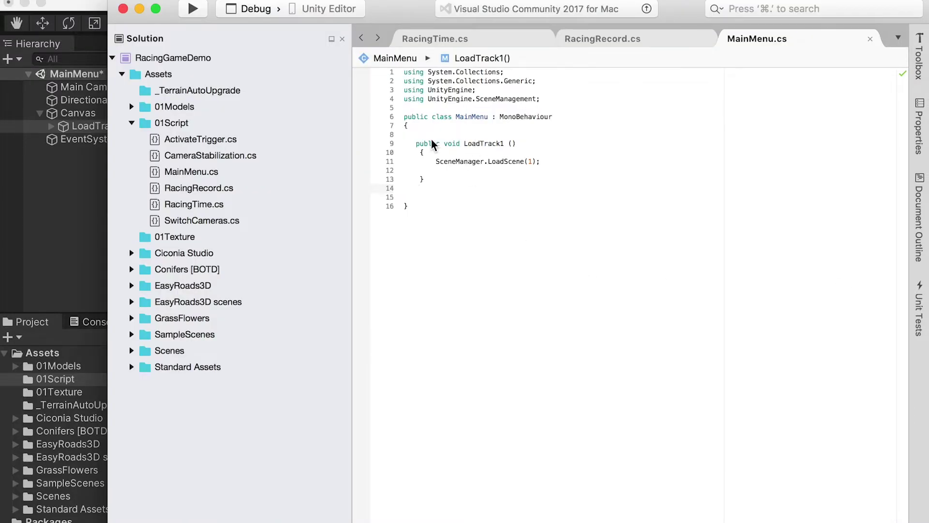
pyautogui.press('super+Tab')
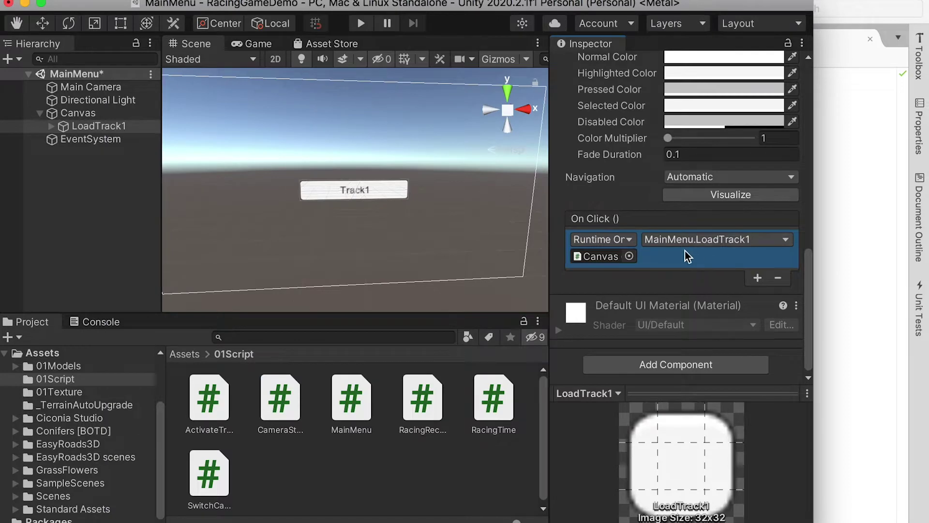
# - Play-test the main menu by choosing Track1 and driving the car forward in the loaded scene
pyautogui.click(360, 24)
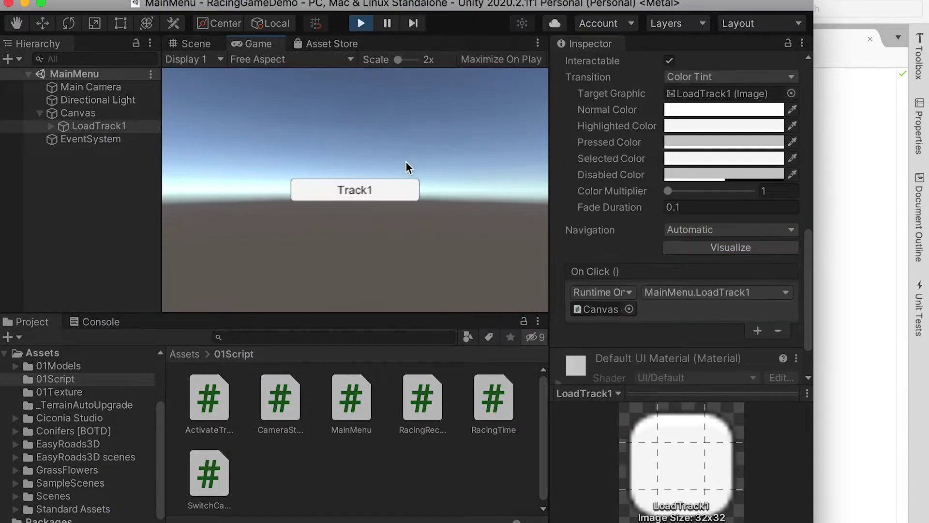
pyautogui.click(354, 189)
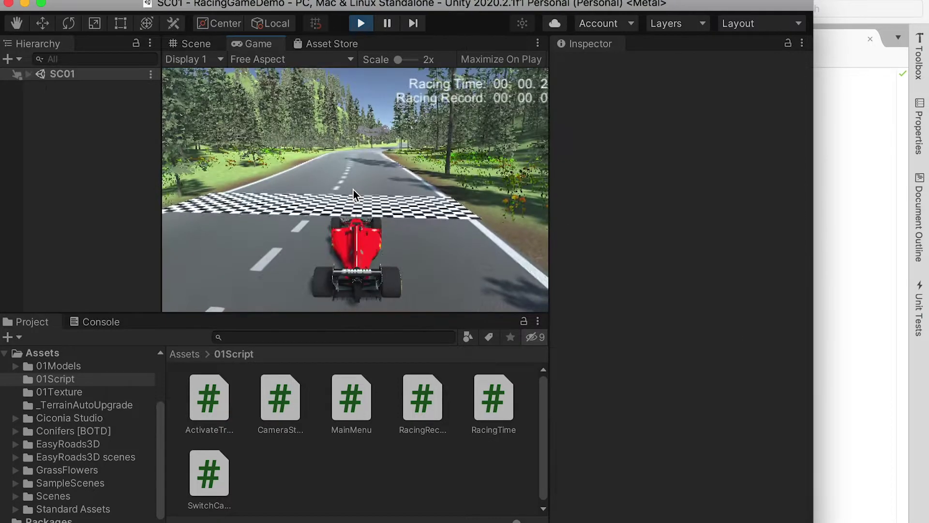
pyautogui.press('Up')
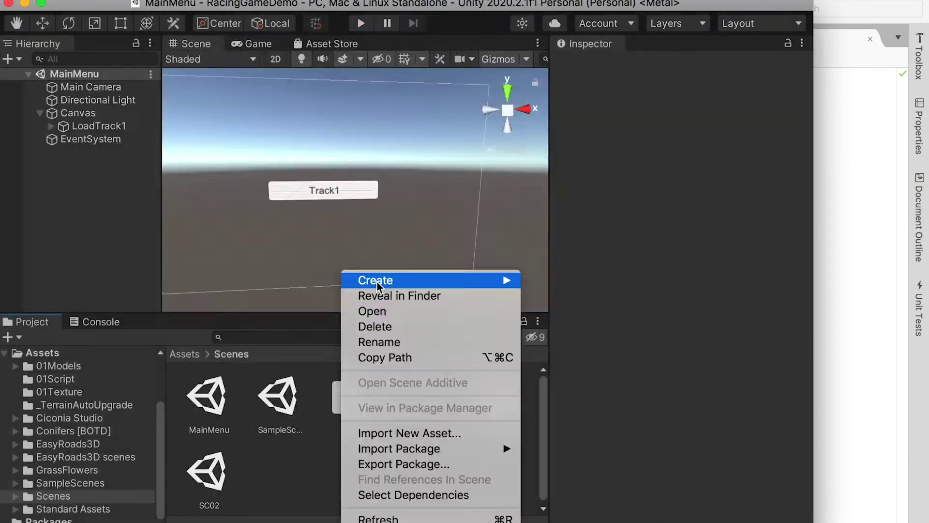
# - Open the SC02 scene and view its snowy terrain and road loop
pyautogui.moveTo(376, 282)
pyautogui.click(222, 507)
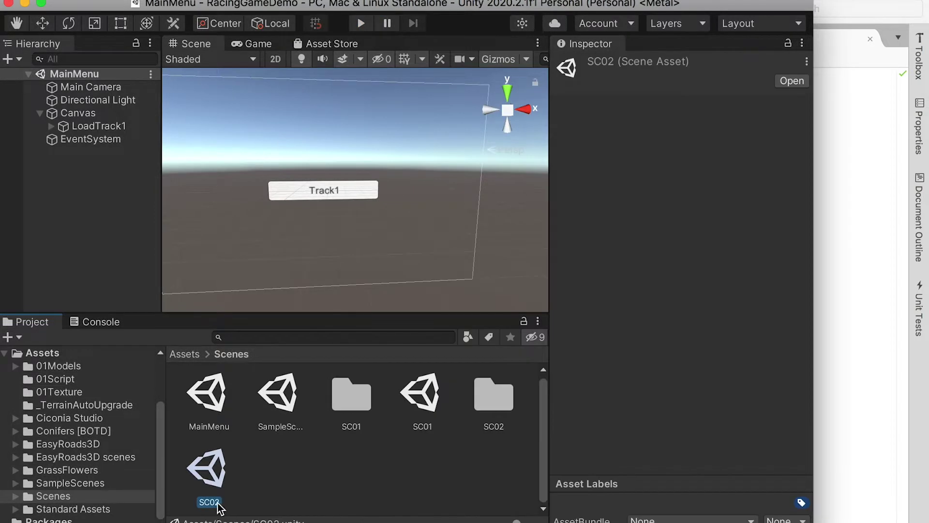
pyautogui.doubleClick(209, 465)
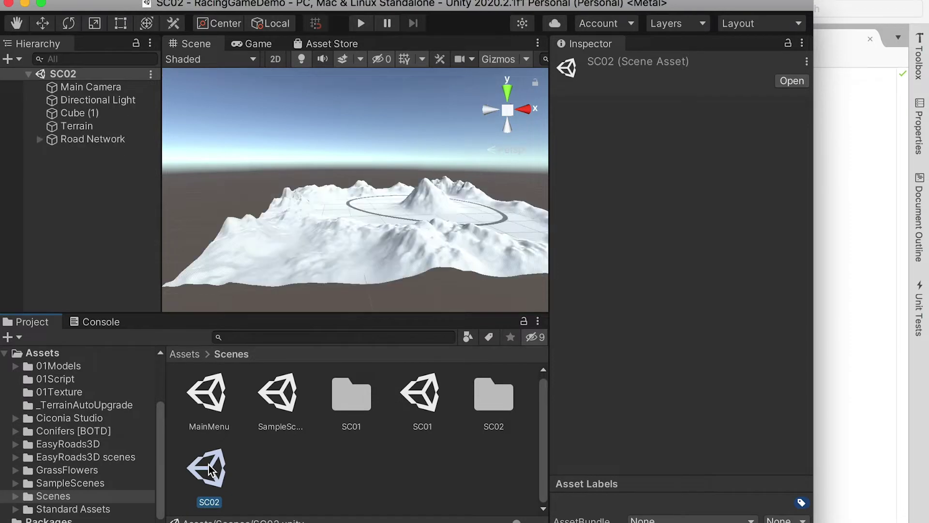
pyautogui.keyDown('alt'); pyautogui.moveTo(445, 201); pyautogui.dragTo(368, 261); pyautogui.keyUp('alt')
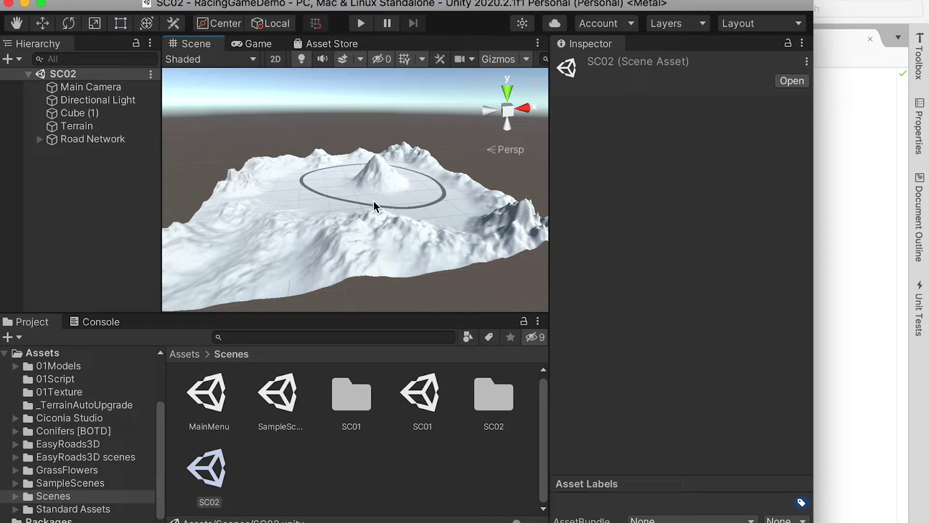
# - Copy the Car object from the SC01 scene and paste it into the SC02 scene
pyautogui.doubleClick(417, 400)
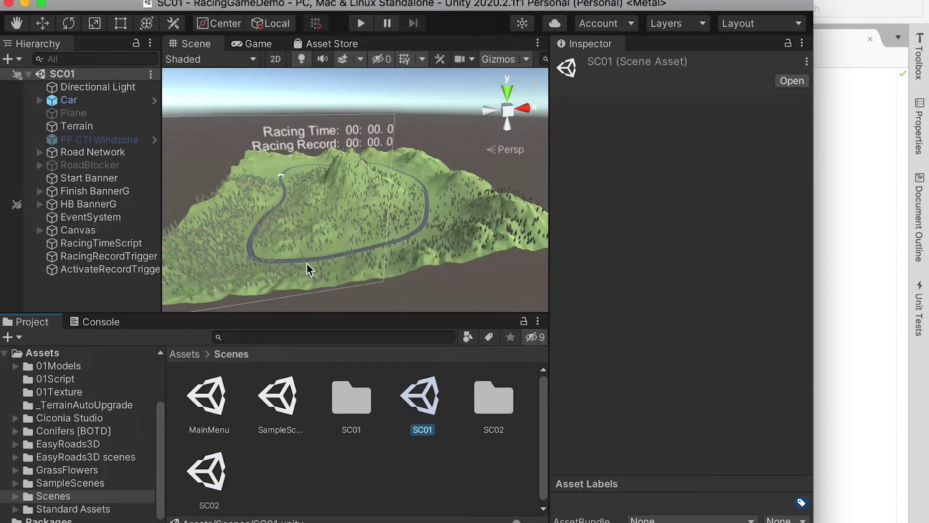
pyautogui.click(68, 101)
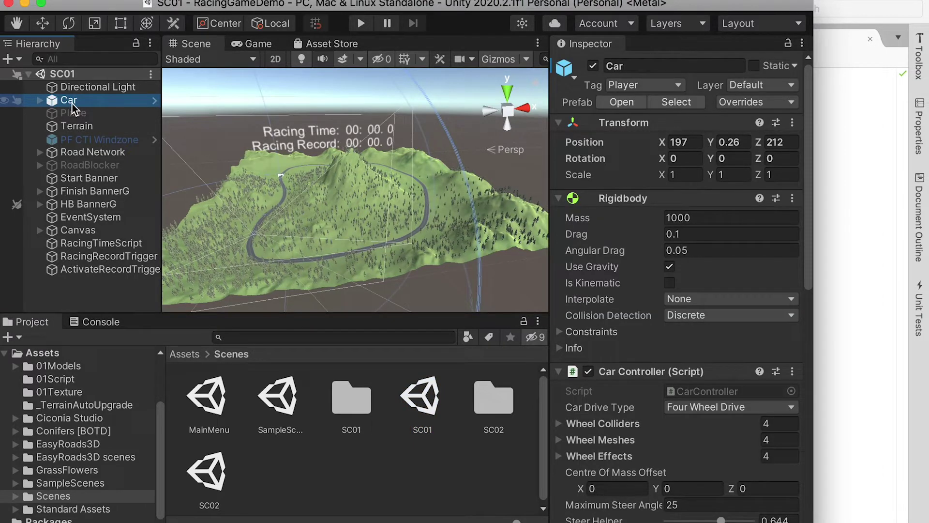
pyautogui.doubleClick(206, 484)
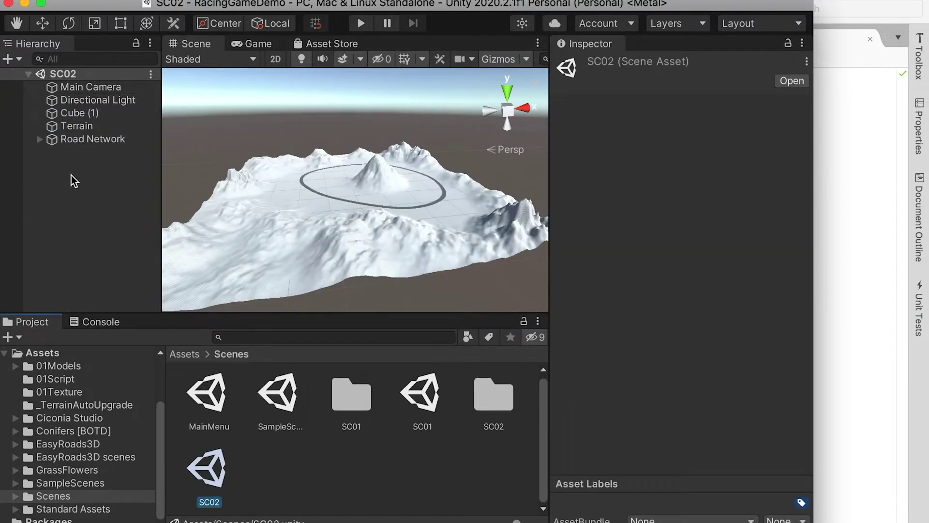
pyautogui.click(68, 172)
pyautogui.press('super+v')
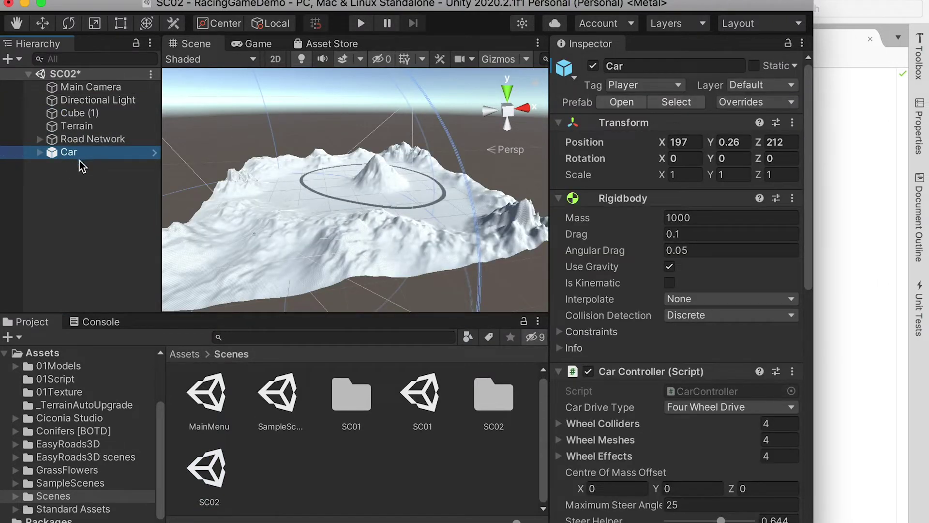
# - Move the Car onto the SC02 road, rotate it to face along the road, and save the scene
pyautogui.moveTo(332, 181); pyautogui.dragTo(323, 185)
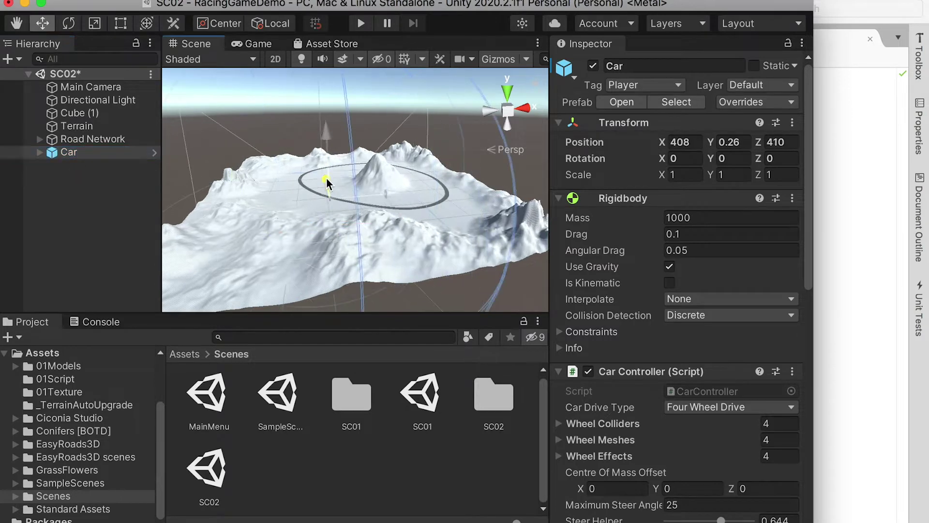
pyautogui.press('f')
pyautogui.keyDown('alt'); pyautogui.moveTo(323, 186); pyautogui.dragTo(426, 247); pyautogui.keyUp('alt')
pyautogui.press('e')
pyautogui.moveTo(370, 219); pyautogui.dragTo(502, 202)
pyautogui.press('w')
pyautogui.moveTo(404, 185); pyautogui.dragTo(508, 189)
pyautogui.keyDown('alt'); pyautogui.moveTo(484, 198); pyautogui.dragTo(338, 214); pyautogui.keyUp('alt')
pyautogui.press('super+s')
# - Play-test SC02 to check its camera view, and deactivate the Main Camera object
pyautogui.click(361, 24)
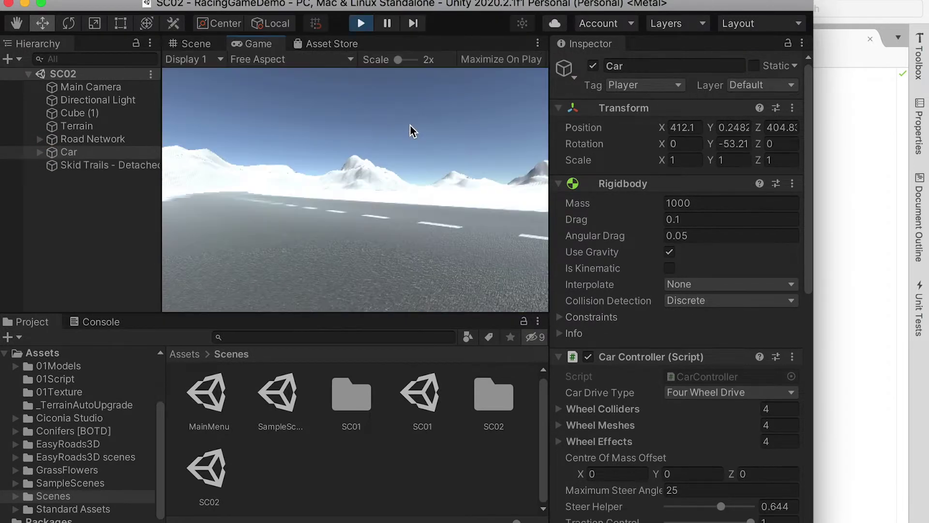
pyautogui.click(357, 25)
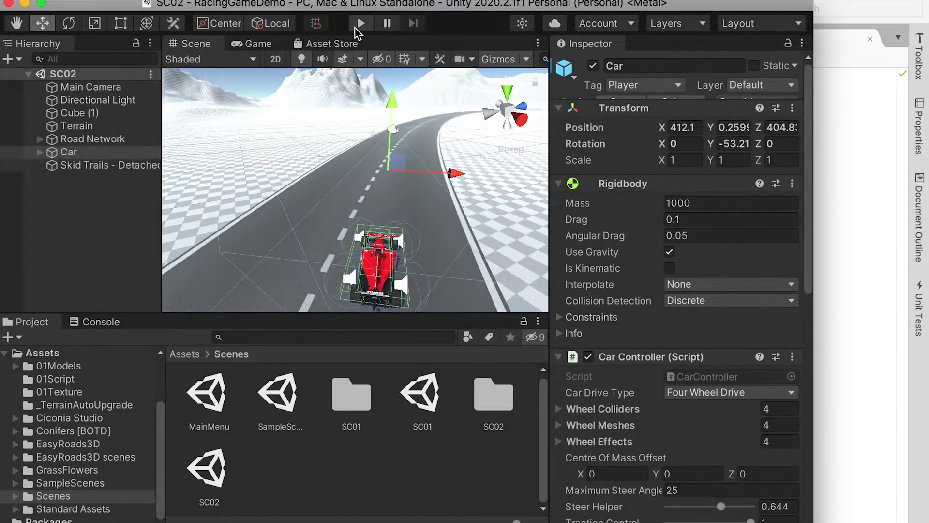
pyautogui.click(81, 87)
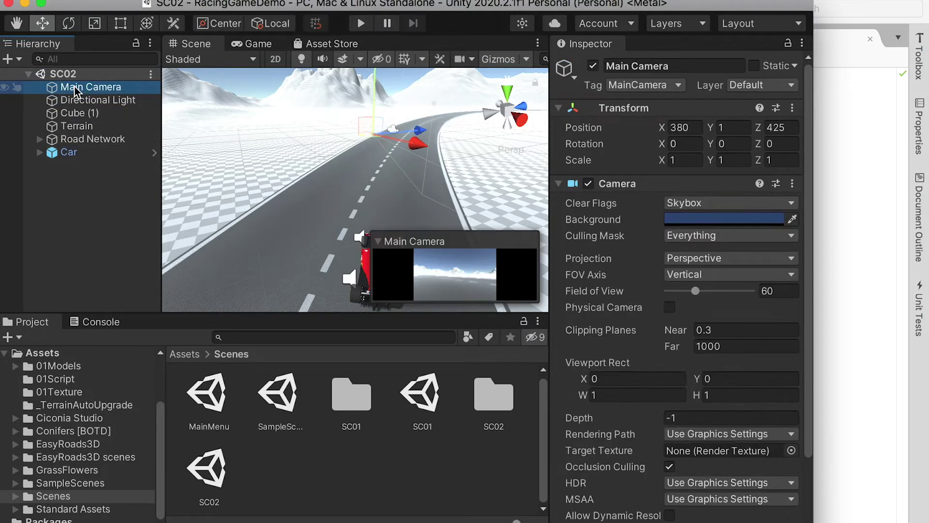
pyautogui.click(39, 152)
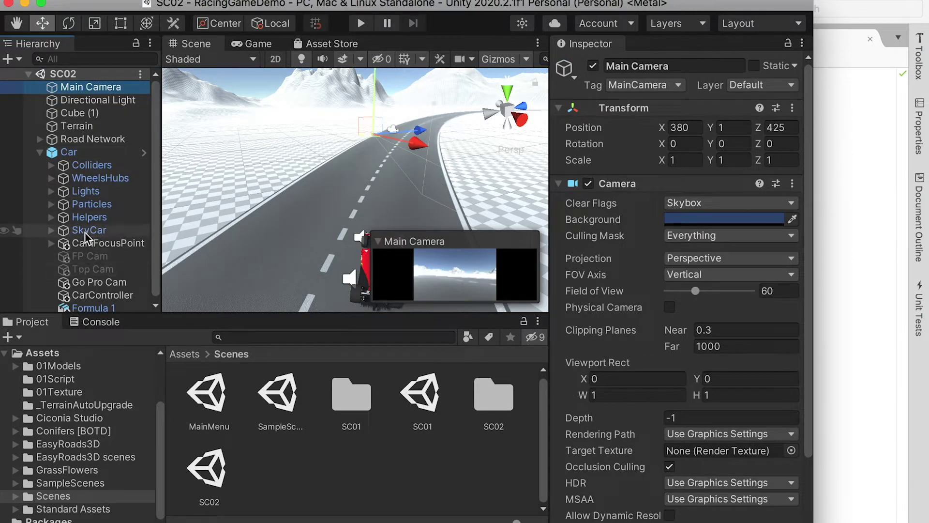
pyautogui.click(40, 152)
pyautogui.click(593, 66)
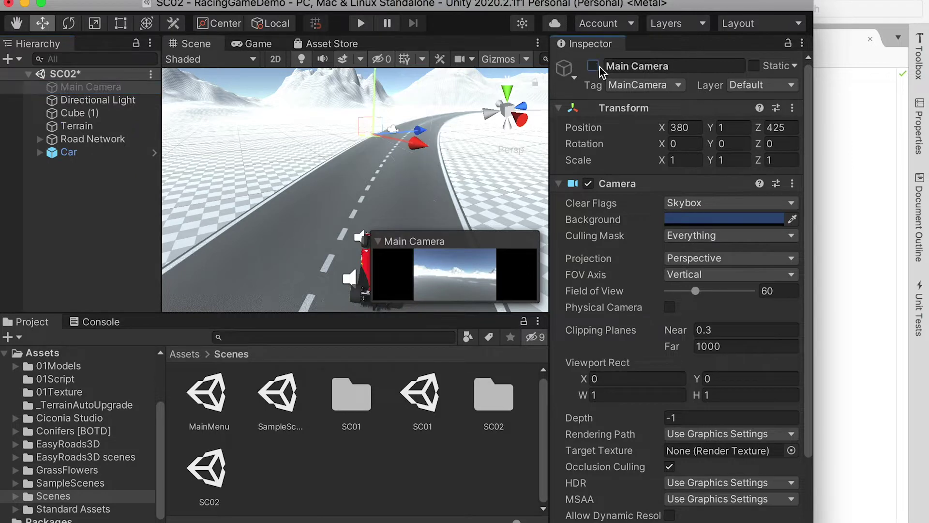
# - Play-test SC02 with the Main Camera deactivated, and open the MainMenu scene
pyautogui.click(359, 25)
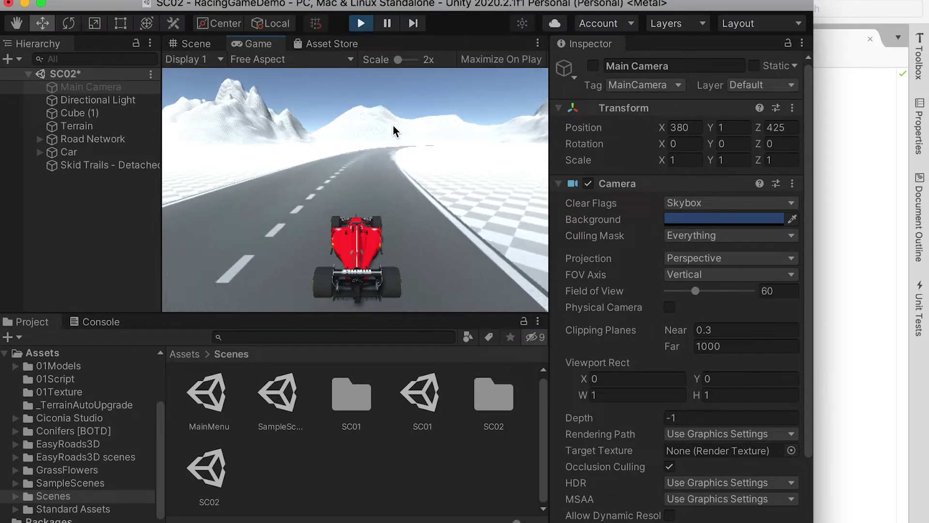
pyautogui.press('super+p')
pyautogui.click(209, 397)
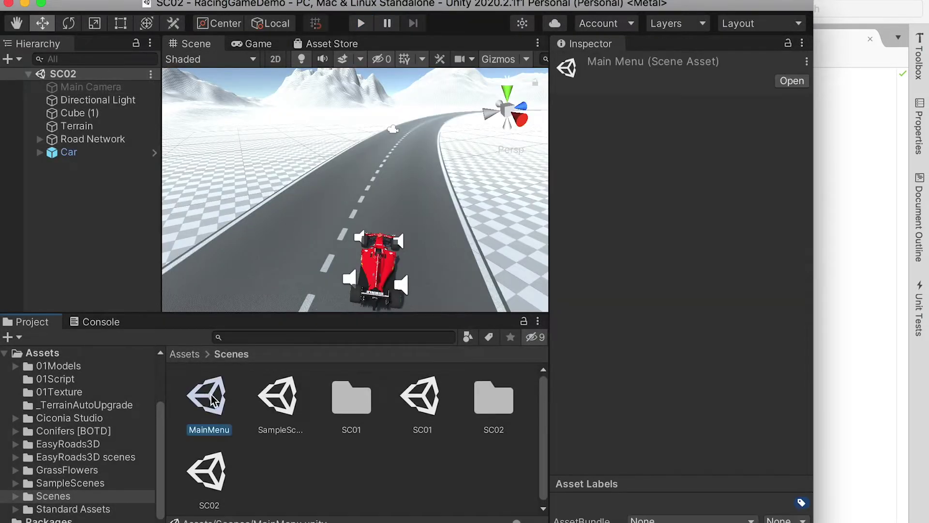
pyautogui.doubleClick(211, 394)
# - Move the LoadTrack1 button up on the Canvas to about Y 36
pyautogui.click(72, 113)
pyautogui.rightClick(347, 143)
pyautogui.press('f')
pyautogui.keyDown('alt'); pyautogui.moveTo(347, 143); pyautogui.dragTo(388, 181); pyautogui.keyUp('alt')
pyautogui.scroll(5, 460, 182)
pyautogui.click(40, 112)
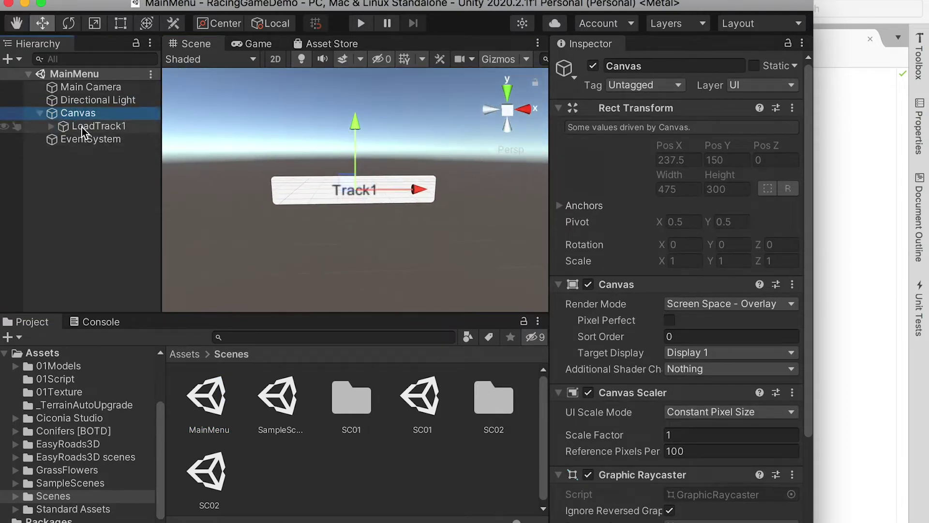
pyautogui.click(82, 126)
pyautogui.moveTo(355, 121); pyautogui.dragTo(356, 85)
pyautogui.scroll(-3, 360, 128)
# - Duplicate the LoadTrack1 button and rename the copy LoadTrack2
pyautogui.click(105, 127)
pyautogui.press('super+d')
pyautogui.click(104, 139)
pyautogui.moveTo(140, 140); pyautogui.dragTo(119, 140)
pyautogui.write('2')
pyautogui.press('Return')
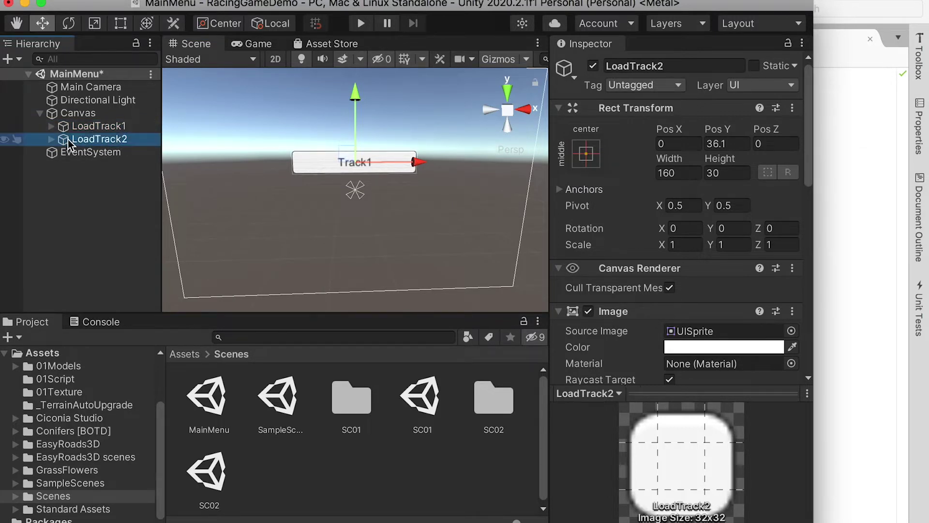
# - Move the LoadTrack2 button below LoadTrack1 to about Y -3, and change its label text to Track2
pyautogui.moveTo(356, 92); pyautogui.dragTo(357, 121)
pyautogui.click(51, 139)
pyautogui.click(93, 152)
pyautogui.click(614, 345)
pyautogui.press('BackSpace')
pyautogui.write('2')
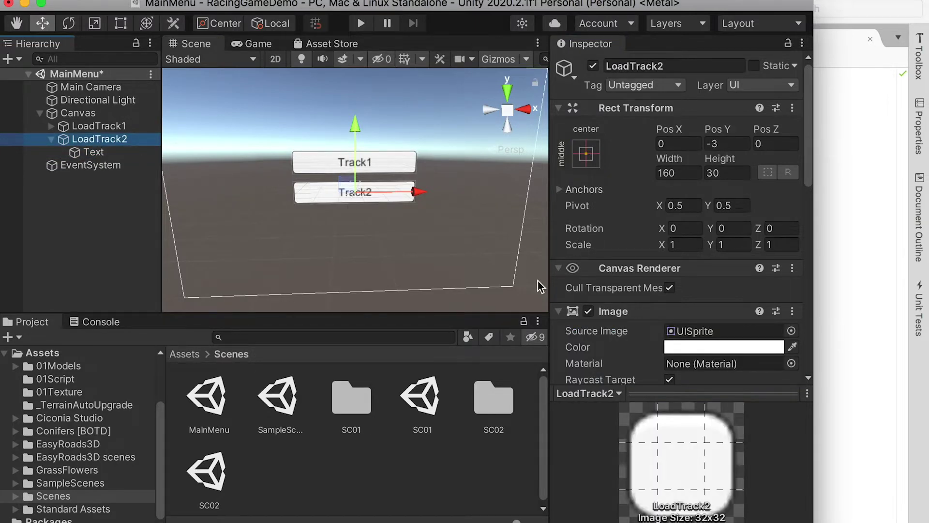
# - Check which MainMenu functions are available for LoadTrack2's On Click event
pyautogui.scroll(-10, 629, 323)
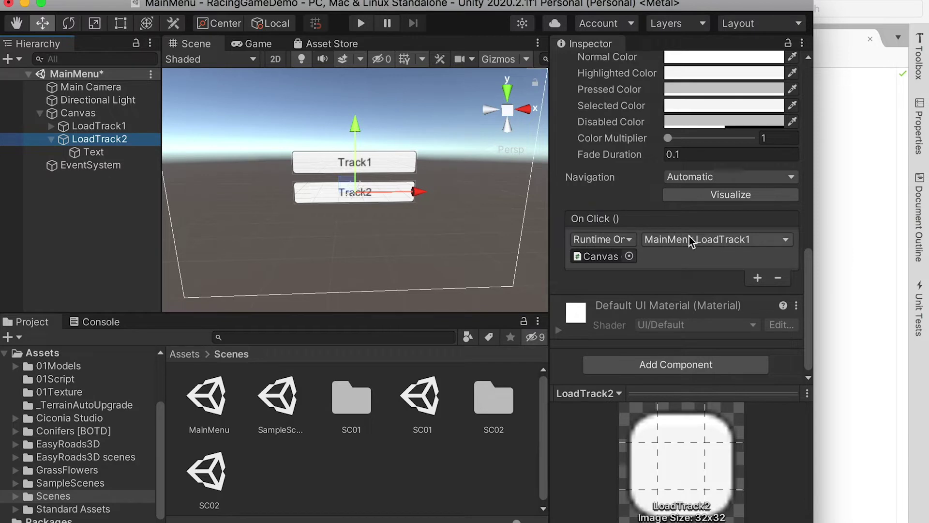
pyautogui.click(706, 241)
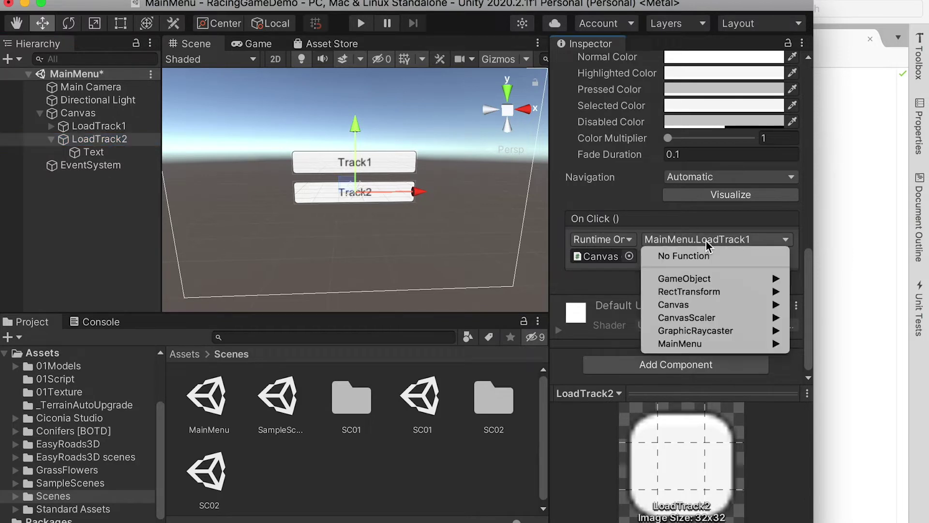
pyautogui.moveTo(743, 343)
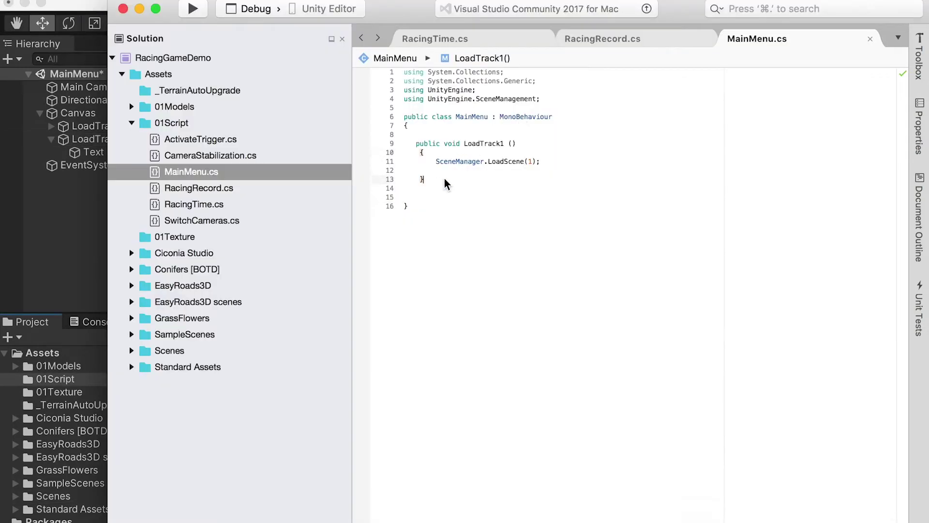
# - Switch to Visual Studio and paste a copy of the LoadTrack1 method below the original in MainMenu.cs
pyautogui.moveTo(438, 178); pyautogui.dragTo(407, 139)
pyautogui.press('super+c')
pyautogui.click(425, 196)
pyautogui.press('super+v')
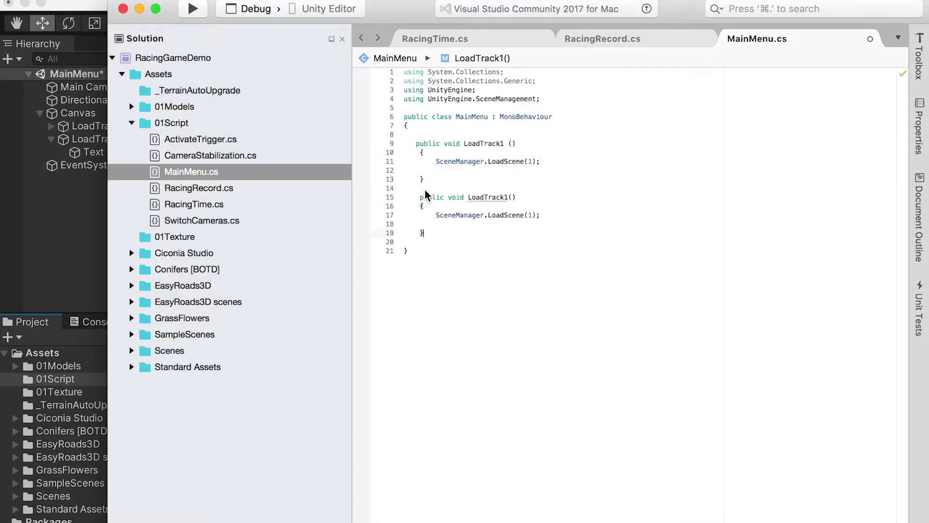
# - Rename the copied method LoadTrack2, make it load scene 2, and save the script
pyautogui.click(507, 197)
pyautogui.press('BackSpace')
pyautogui.write('2')
pyautogui.doubleClick(530, 215)
pyautogui.click(206, 0)
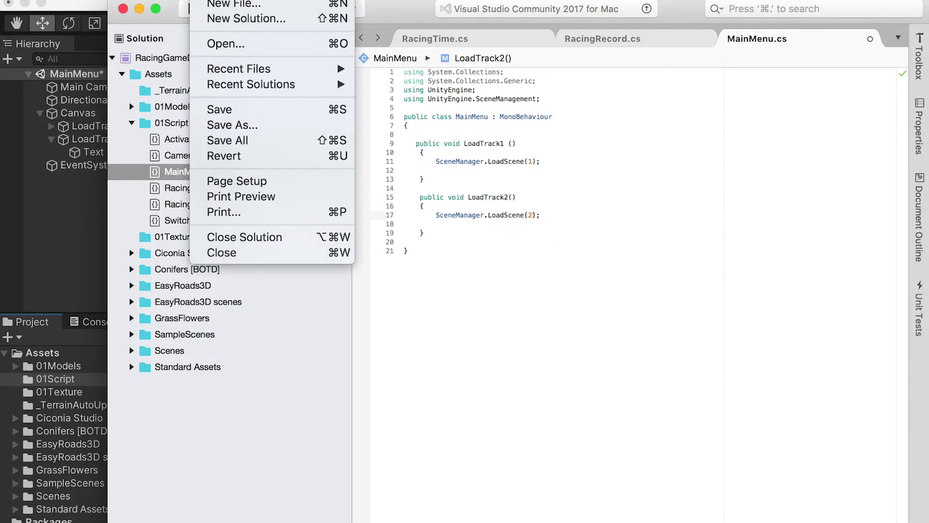
pyautogui.click(242, 110)
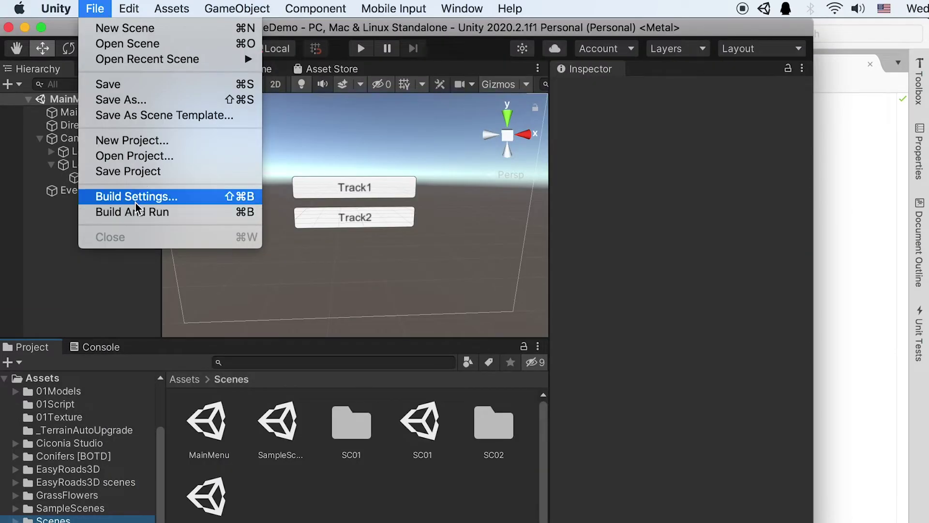
# - Add the SC02 scene after SC01 in Unity's build scene list, and return to the MainMenu.cs script
pyautogui.click(136, 201)
pyautogui.moveTo(201, 508); pyautogui.dragTo(379, 123)
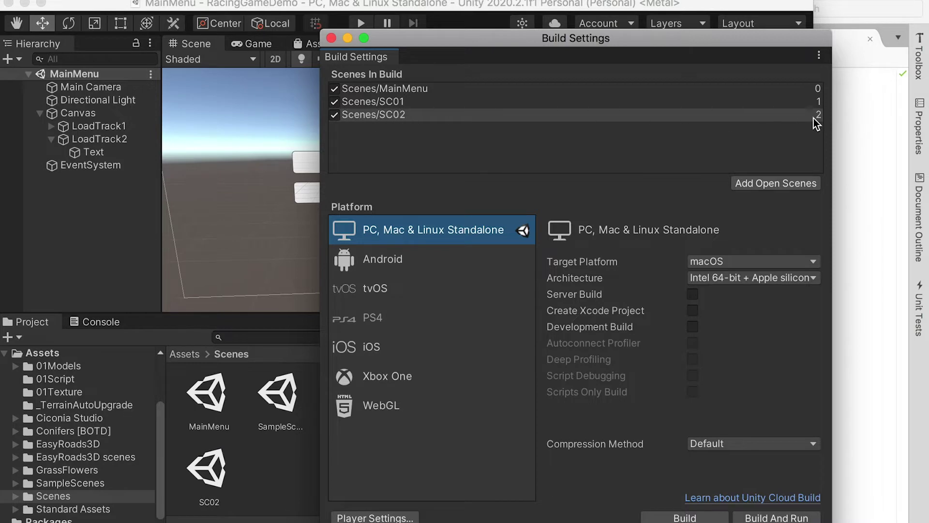
pyautogui.click(864, 129)
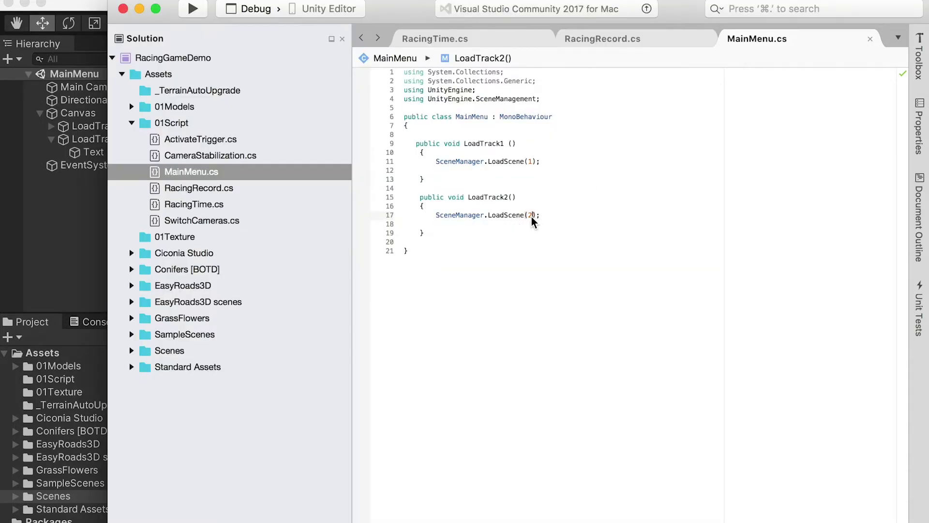
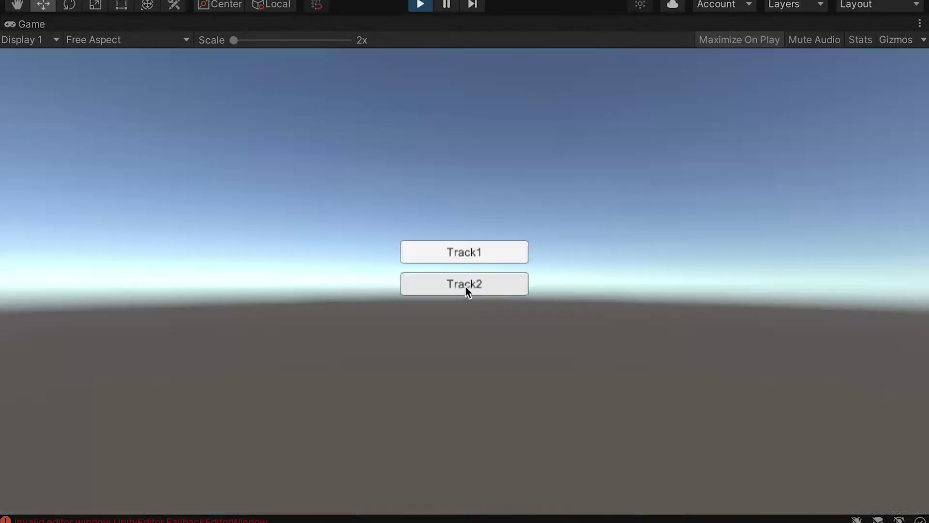
pyautogui.click(466, 286)
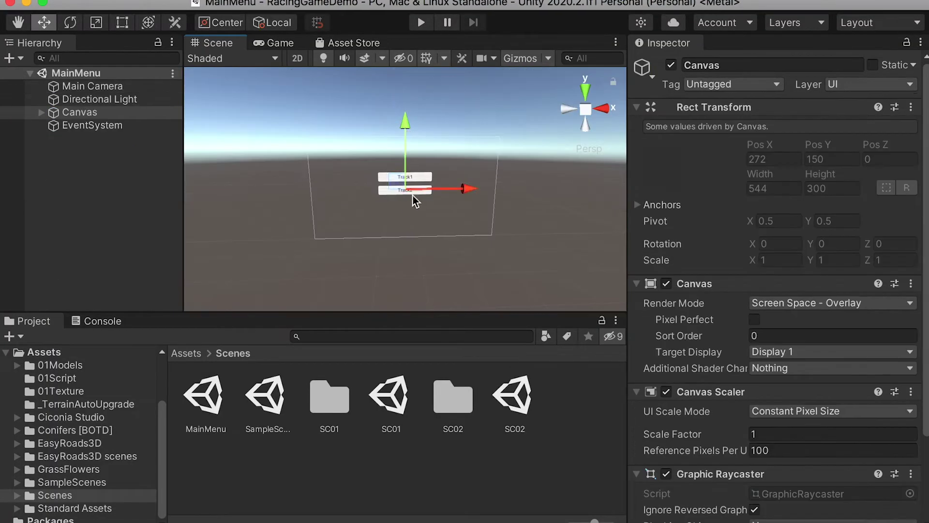
pyautogui.scroll(4, 394, 209)
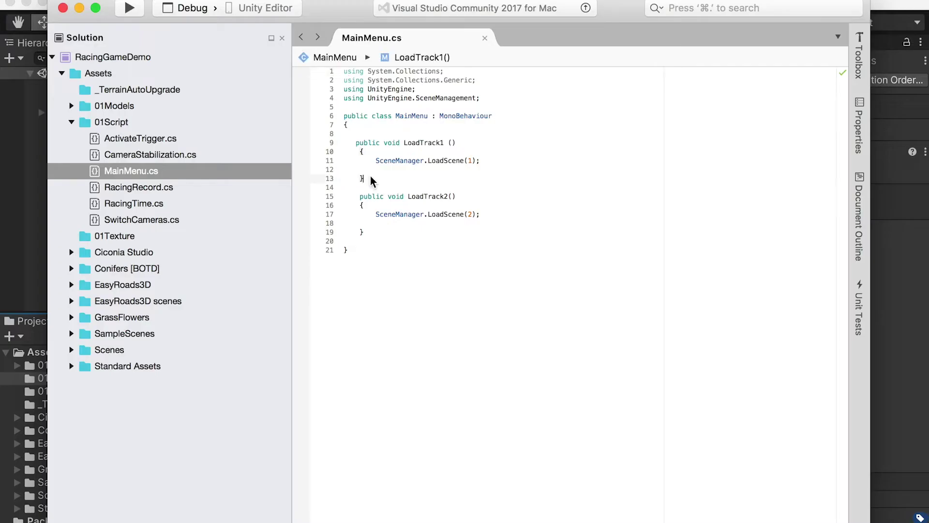
# - Paste another copy of the LoadTrack1 method below LoadTrack2 in the MainMenu.cs script in Visual Studio
pyautogui.moveTo(369, 181); pyautogui.dragTo(346, 146)
pyautogui.press('super+c')
pyautogui.click(376, 240)
pyautogui.press('super+v')
# - Rename the newly pasted method LoadMainMenu, make it load scene 0, and save the script
pyautogui.doubleClick(433, 250)
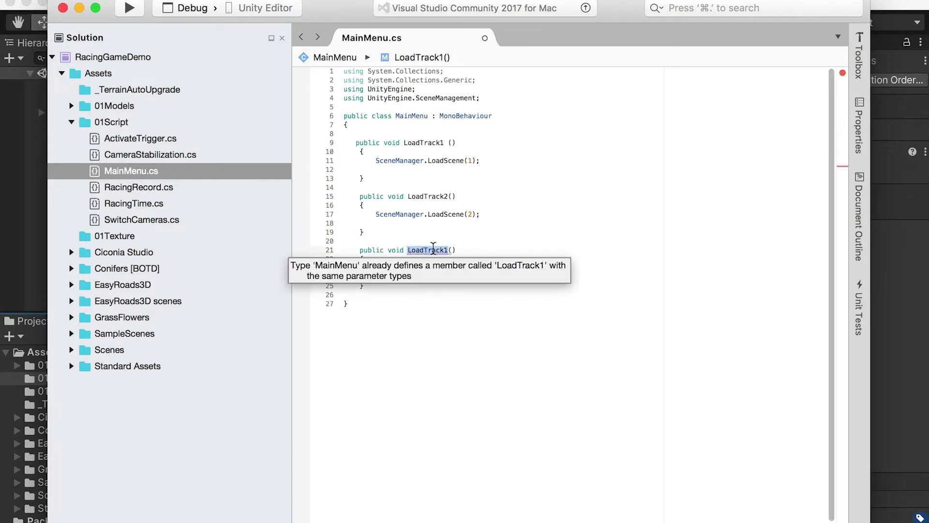
pyautogui.write('LoadMainMenu')
pyautogui.doubleClick(469, 268)
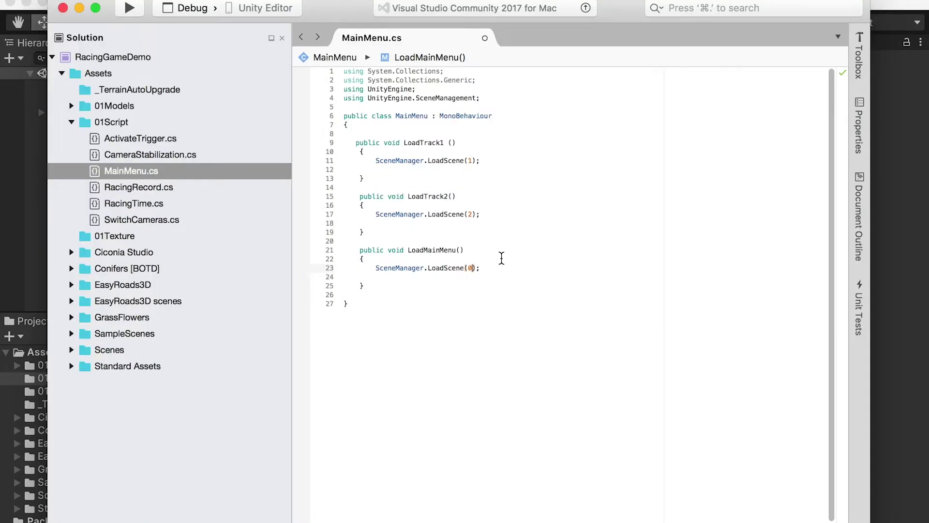
pyautogui.click(208, 10)
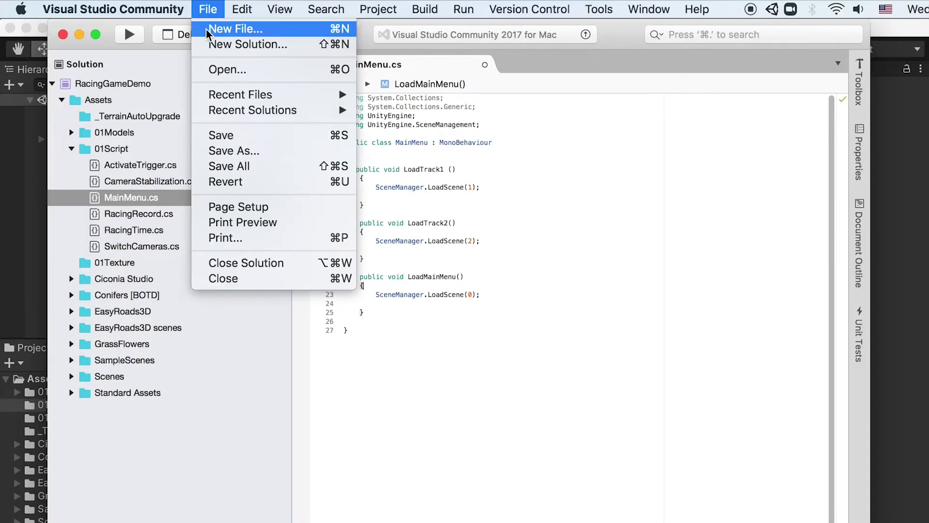
pyautogui.click(231, 134)
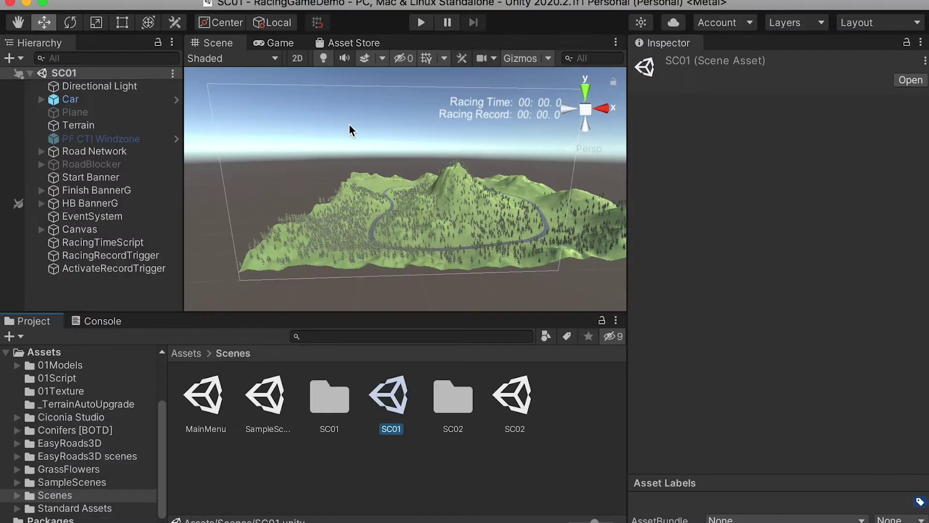
# - Add a UI button named MainMenu to the Canvas of Unity's SC01 scene
pyautogui.click(80, 230)
pyautogui.click(233, 1)
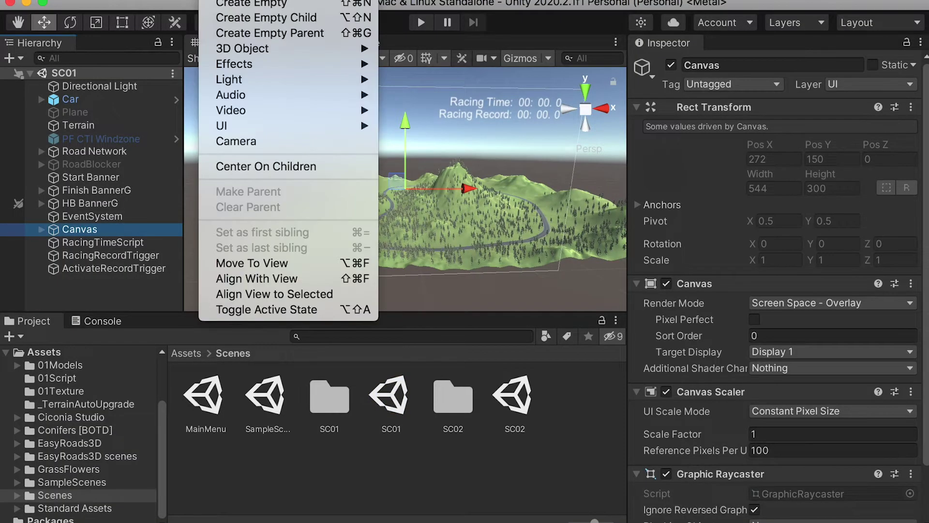
pyautogui.moveTo(257, 122)
pyautogui.click(444, 199)
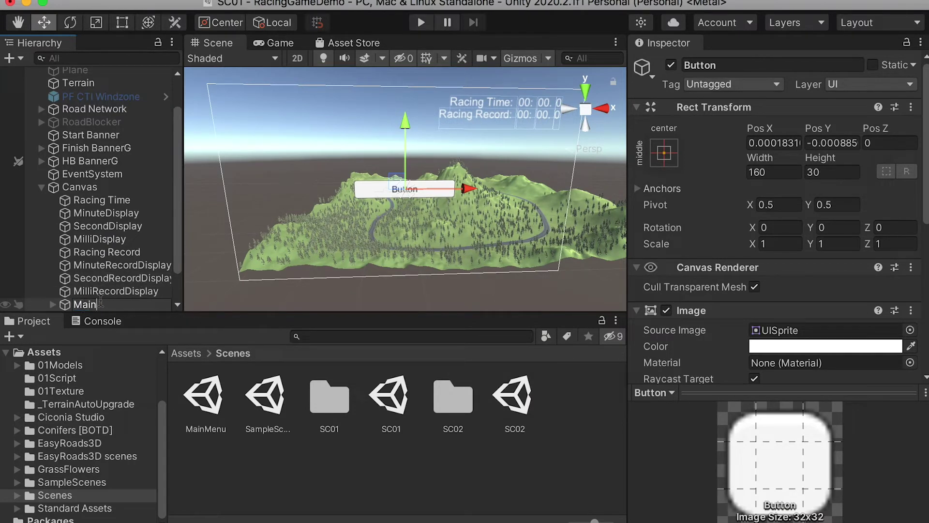
pyautogui.press('Return')
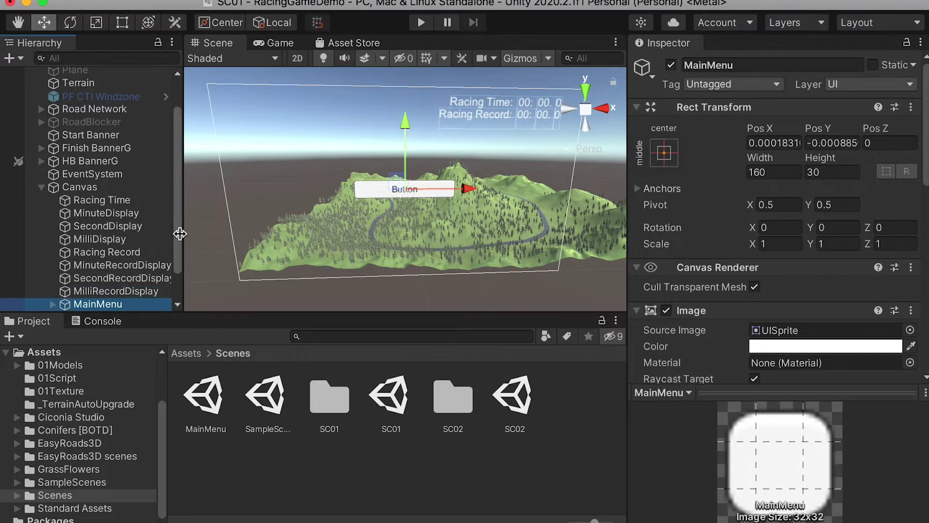
# - Set the label text of the new MainMenu button to "MainMenu"
pyautogui.moveTo(180, 262); pyautogui.dragTo(182, 261)
pyautogui.scroll(-3, 96, 242)
pyautogui.click(54, 264)
pyautogui.click(97, 278)
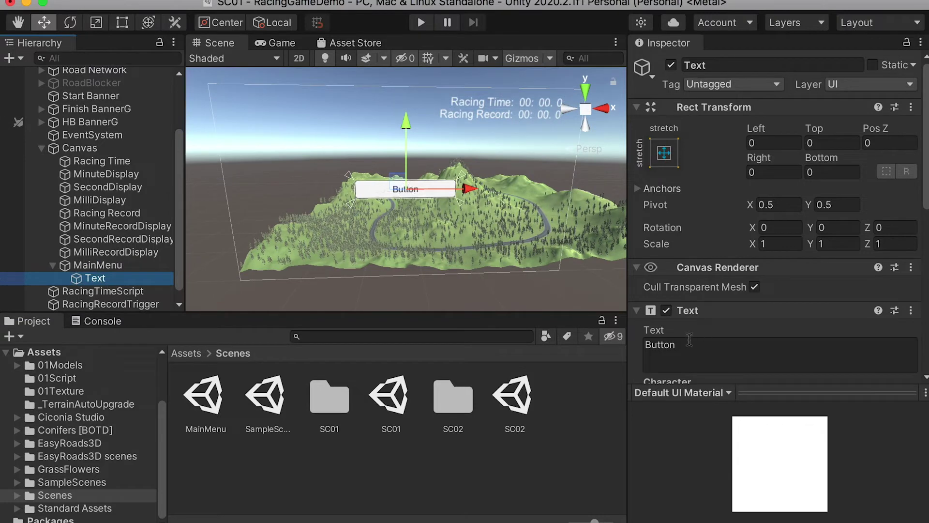
pyautogui.click(679, 348)
pyautogui.write('MainMenu')
# - Move the MainMenu button to the upper-left corner of the Canvas, at about Pos X -185 and Pos Y 128
pyautogui.click(104, 266)
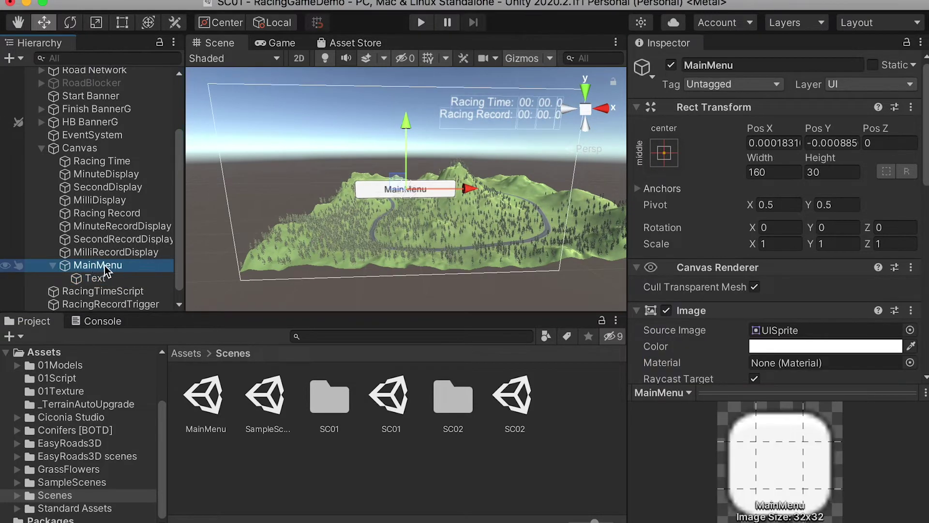
pyautogui.moveTo(487, 190); pyautogui.dragTo(355, 190)
pyautogui.moveTo(278, 124); pyautogui.dragTo(278, 37)
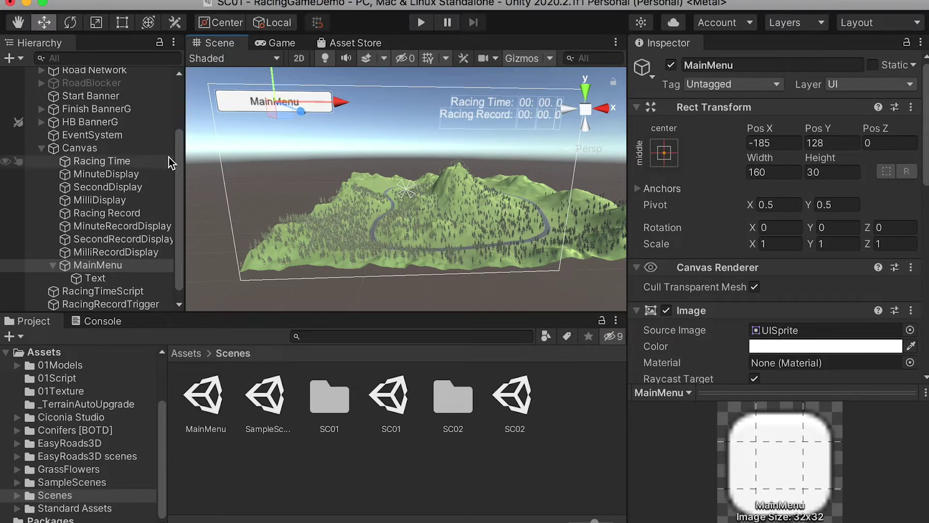
# - Attach the Main Menu script to the Canvas of the SC01 scene
pyautogui.click(87, 151)
pyautogui.scroll(-3, 774, 436)
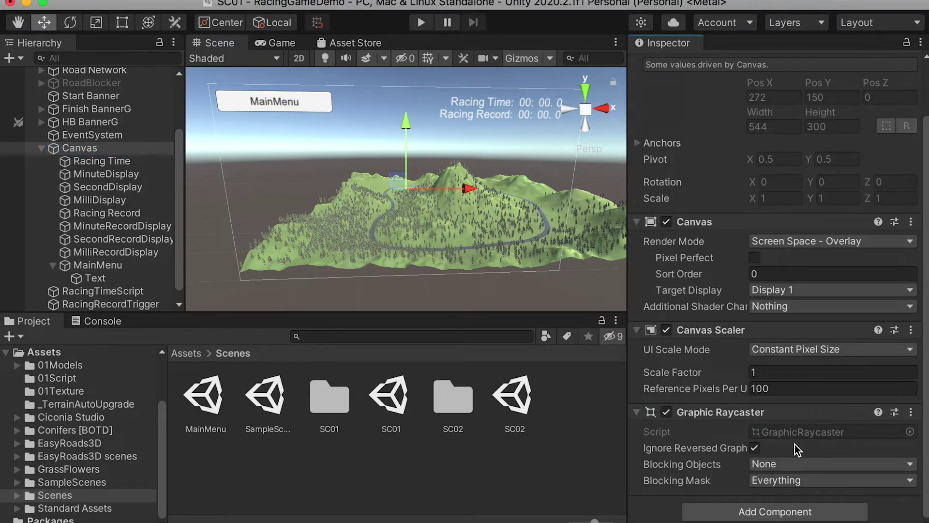
pyautogui.click(772, 512)
pyautogui.click(731, 498)
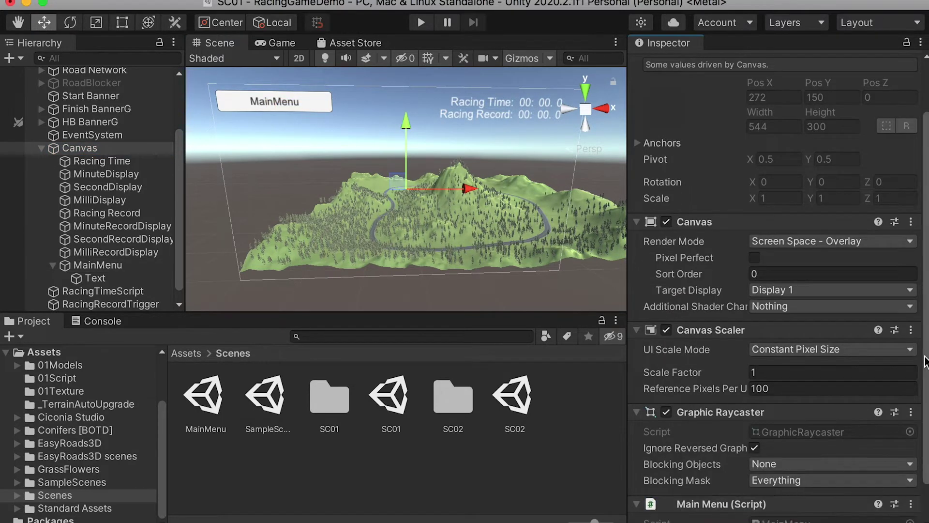
# - Add an On Click event to SC01's MainMenu button that targets the Canvas and calls MainMenu.LoadMainMenu
pyautogui.click(97, 265)
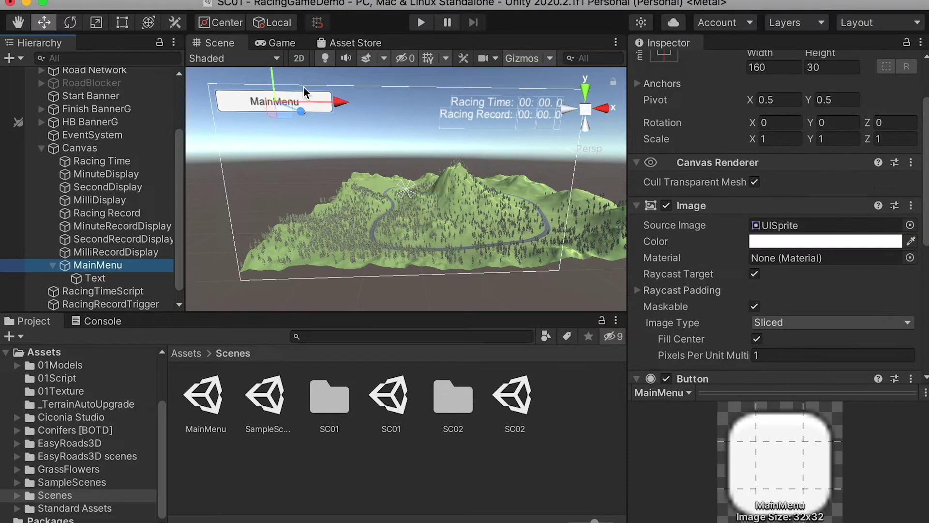
pyautogui.scroll(-10, 926, 318)
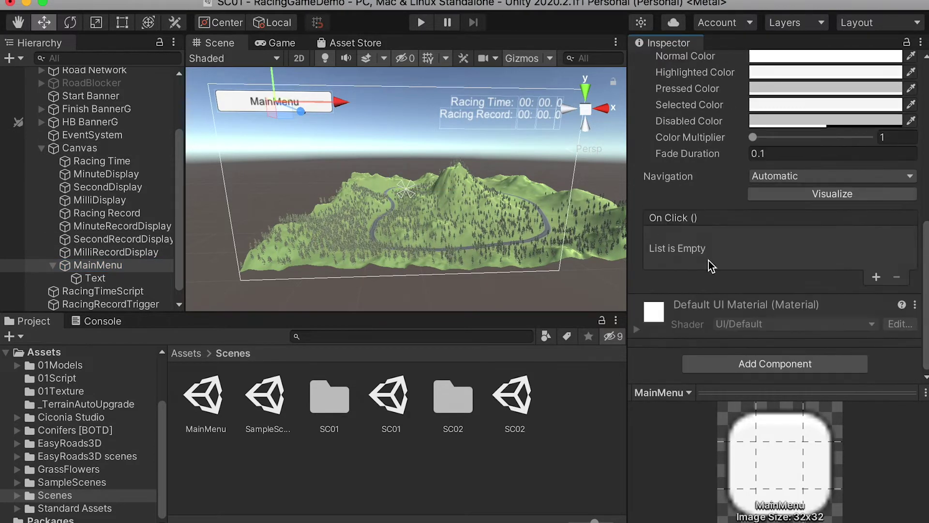
pyautogui.click(876, 277)
pyautogui.moveTo(80, 148); pyautogui.dragTo(680, 256)
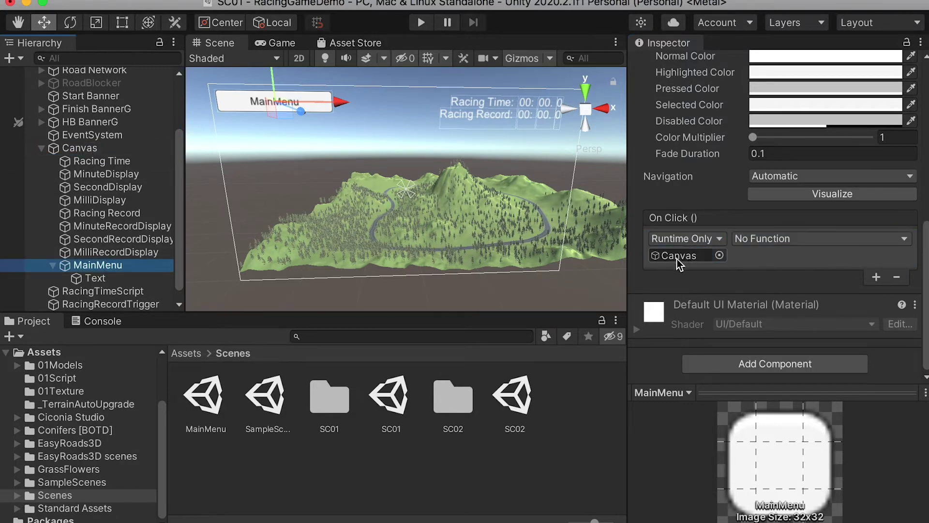
pyautogui.click(773, 245)
pyautogui.moveTo(792, 343)
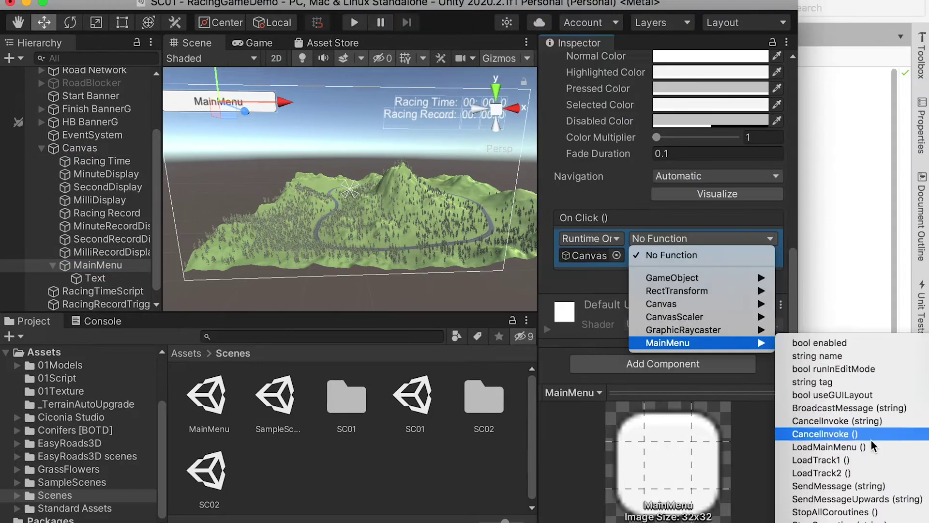
pyautogui.click(828, 447)
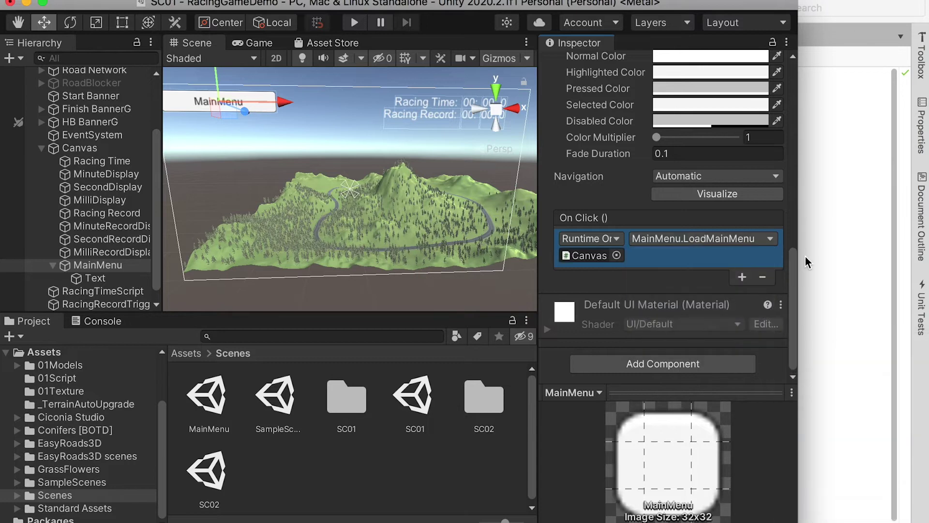
pyautogui.moveTo(800, 242); pyautogui.dragTo(828, 238)
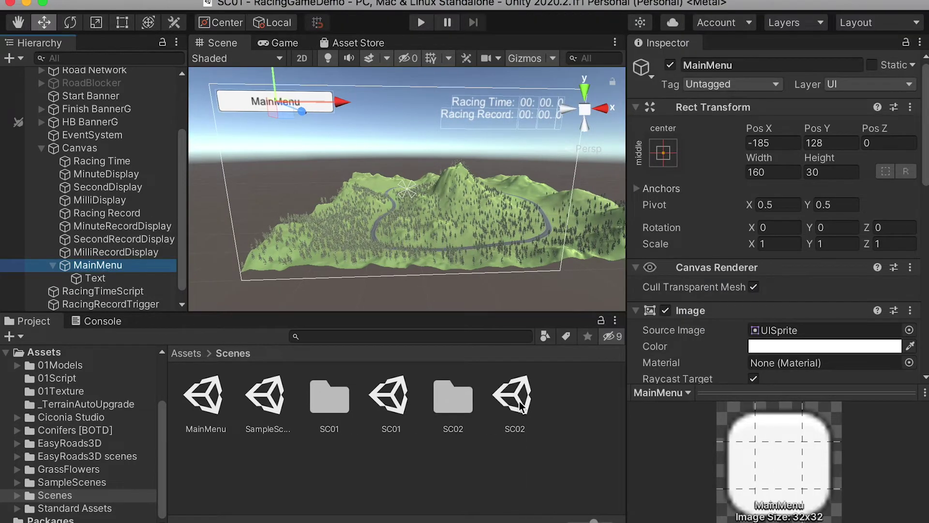
# - Open the SC02 scene and attach the Main Menu script to its Canvas
pyautogui.click(517, 412)
pyautogui.doubleClick(518, 398)
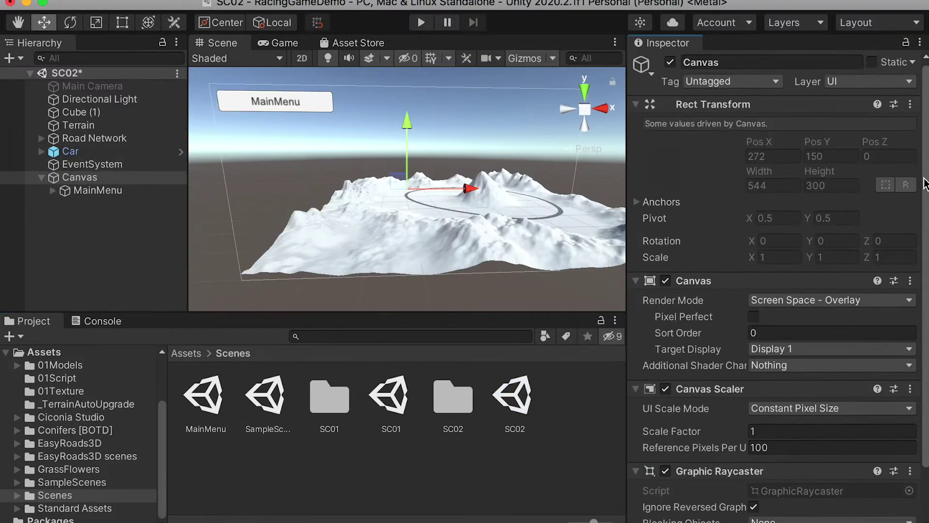
pyautogui.moveTo(924, 182); pyautogui.dragTo(925, 347)
pyautogui.click(770, 512)
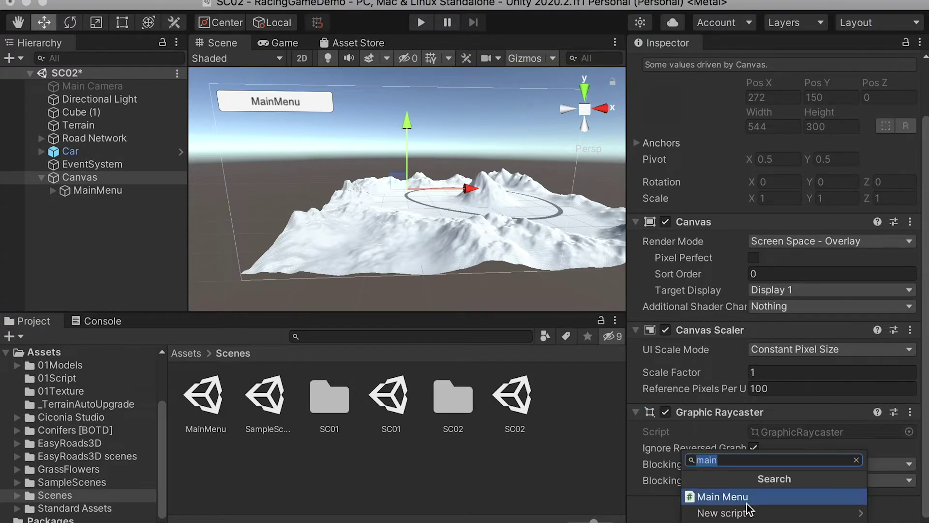
pyautogui.click(742, 501)
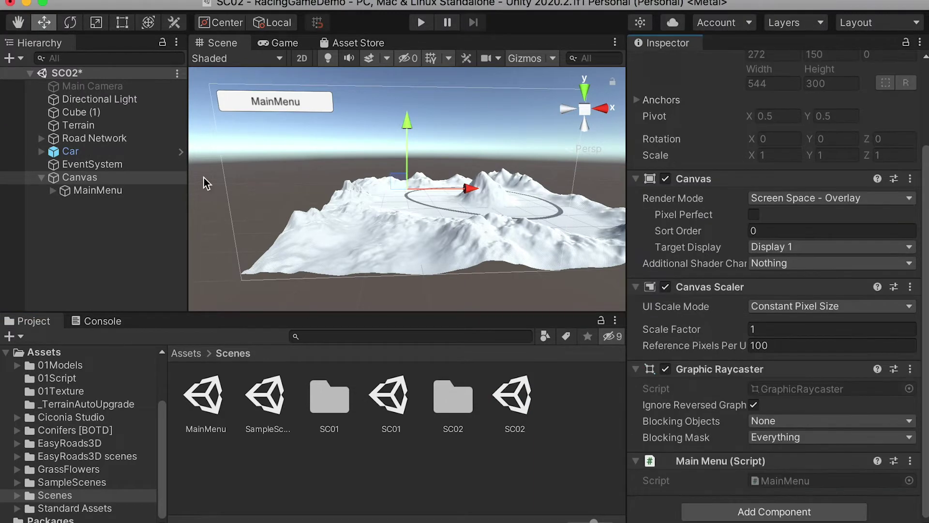
# - Make the On Click event of SC02's MainMenu button target the Canvas and call MainMenu.LoadMainMenu
pyautogui.click(96, 192)
pyautogui.moveTo(925, 233); pyautogui.dragTo(915, 368)
pyautogui.moveTo(79, 177); pyautogui.dragTo(663, 257)
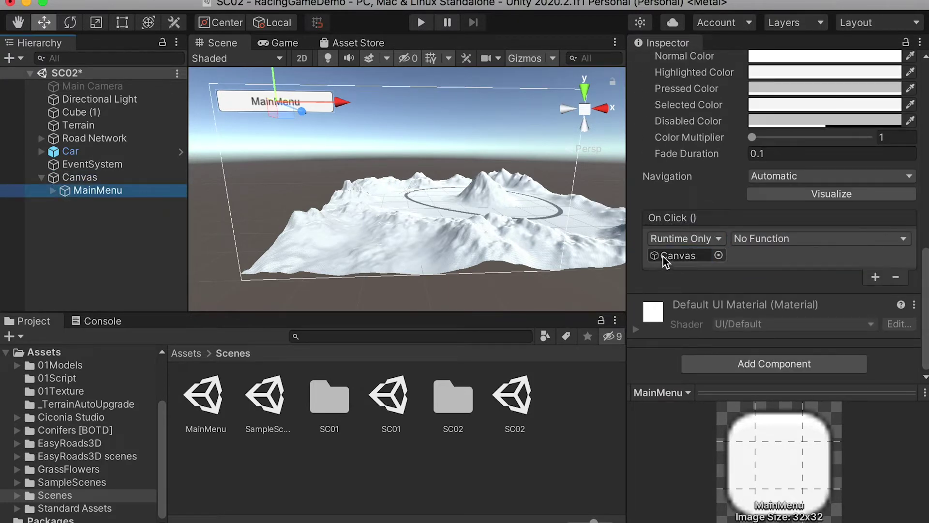
pyautogui.click(768, 242)
pyautogui.moveTo(774, 344)
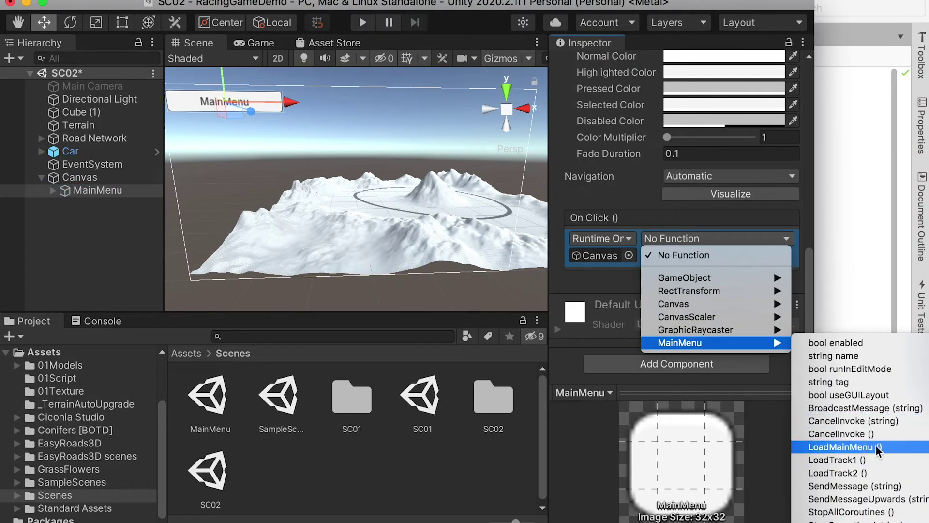
pyautogui.click(877, 448)
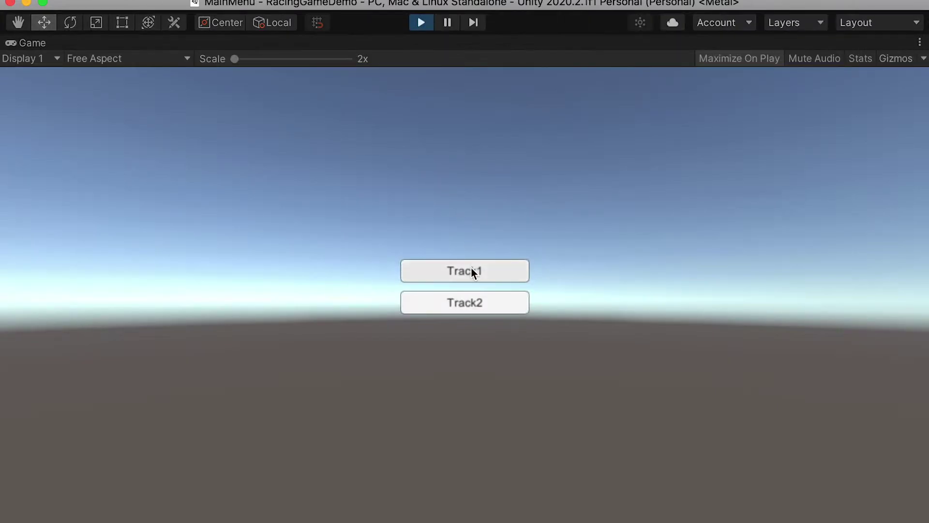
# - Play-test loading Track1 and Track2 from the menu and returning from each through its MainMenu button, and stop playing
pyautogui.click(472, 271)
pyautogui.press('Up')
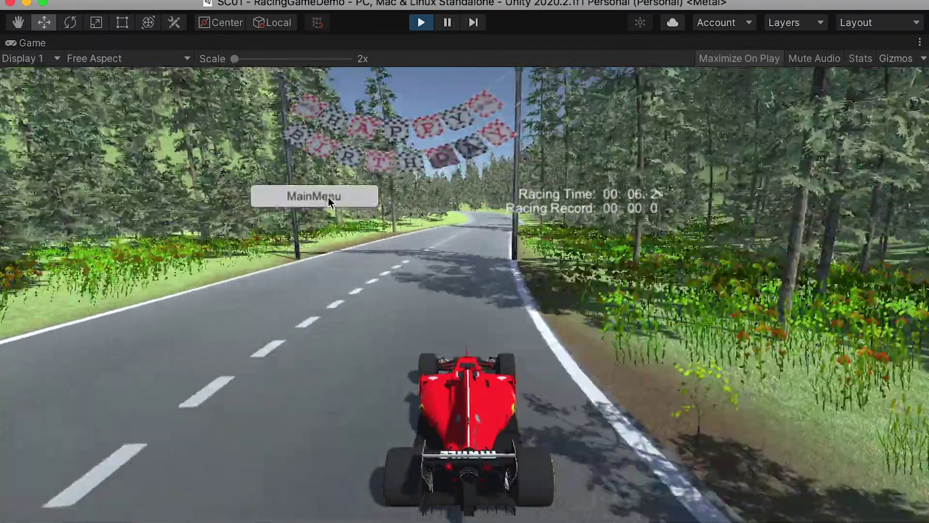
pyautogui.click(327, 199)
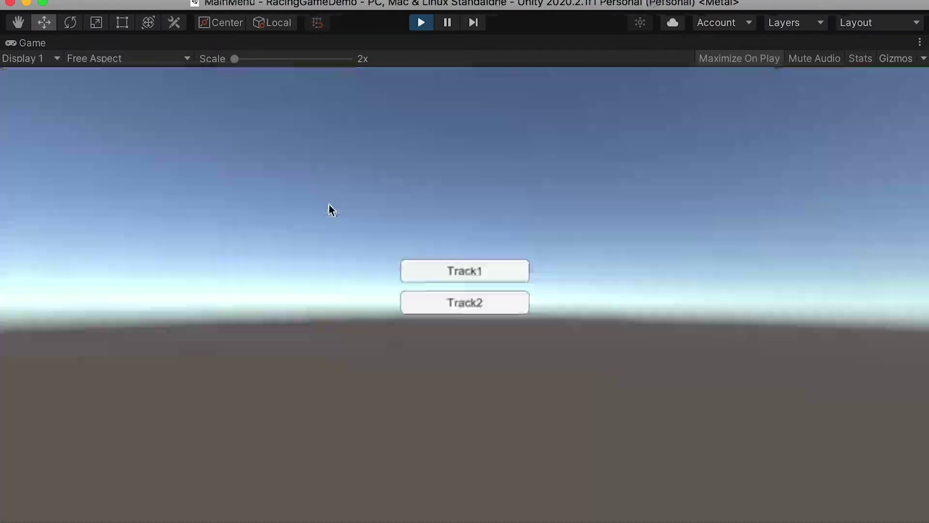
pyautogui.click(472, 302)
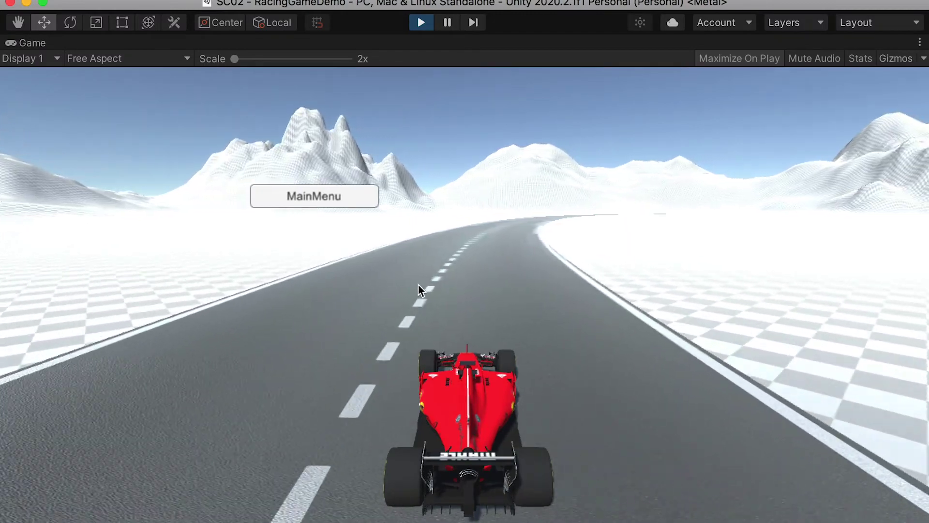
pyautogui.click(320, 199)
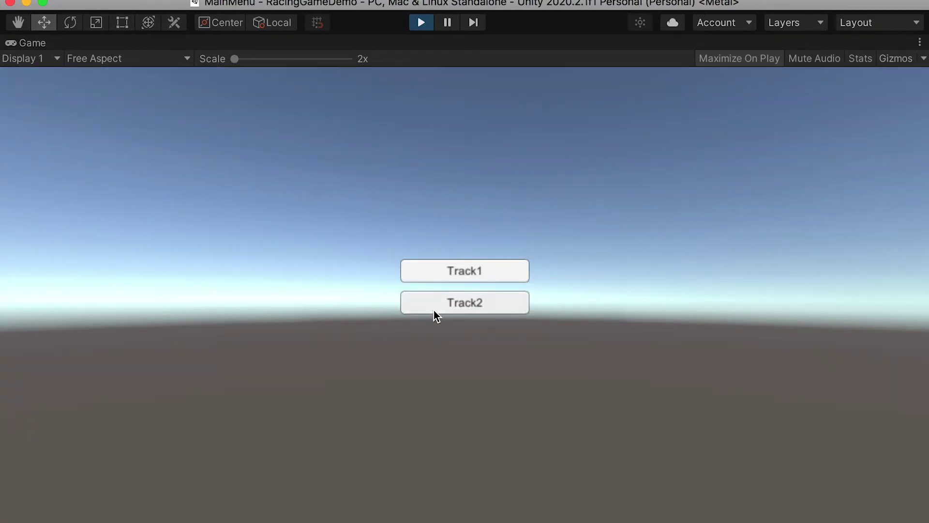
pyautogui.click(421, 23)
# - Add a UI button to the MainMenu scene's Canvas and move it below the Track2 button to about Pos Y -115
pyautogui.click(92, 112)
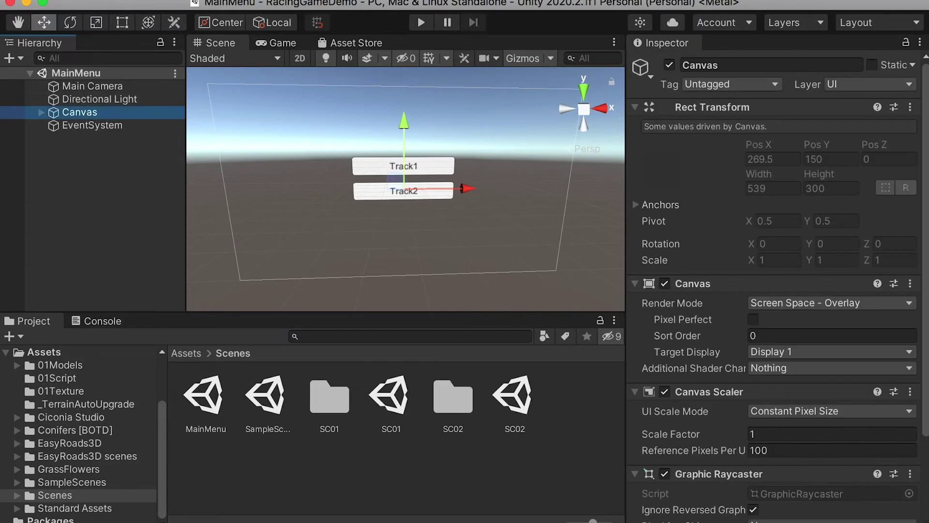
pyautogui.click(218, 0)
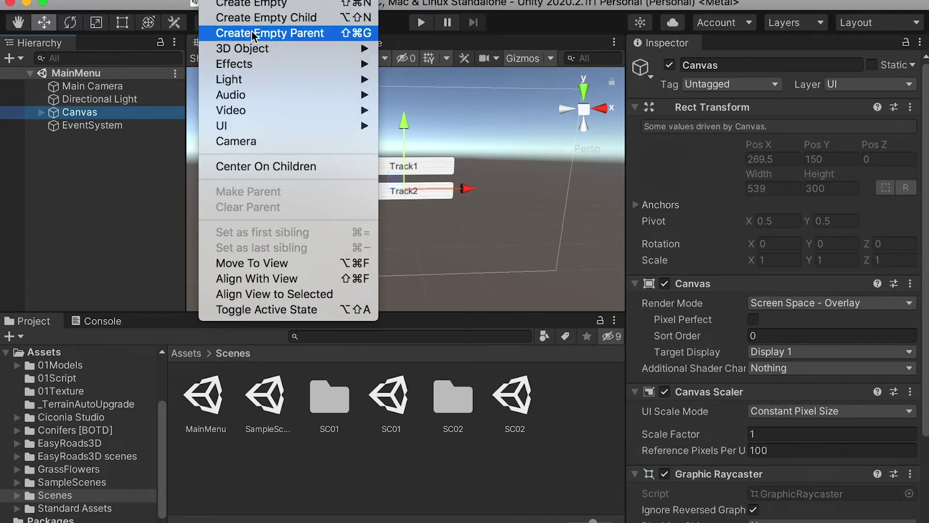
pyautogui.moveTo(267, 126)
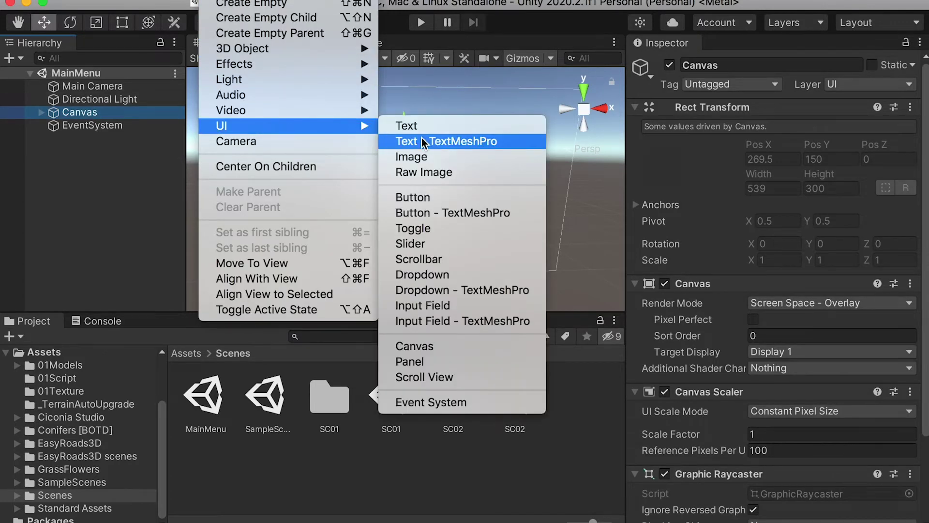
pyautogui.click(463, 198)
pyautogui.moveTo(405, 121); pyautogui.dragTo(403, 187)
# - Rename the new button Quit and set its label text to "Quit"
pyautogui.click(87, 152)
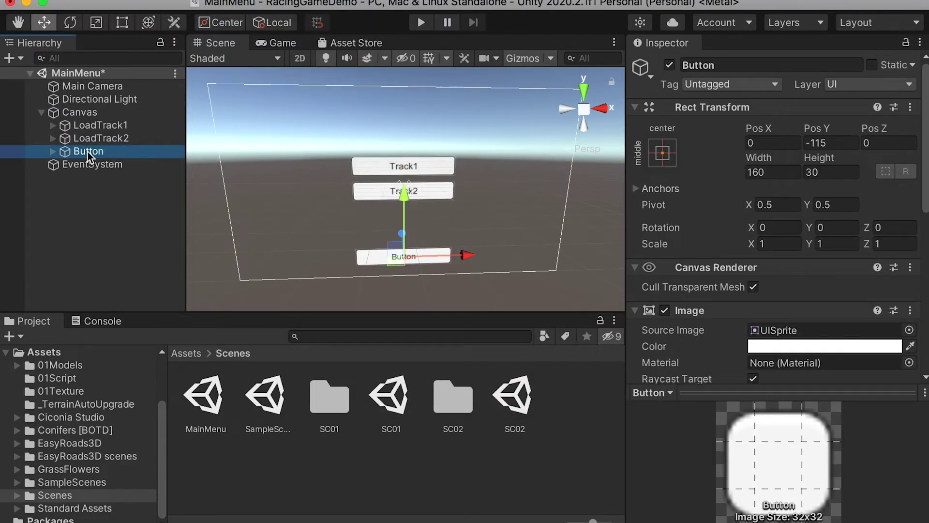
pyautogui.write('Quit')
pyautogui.press('Return')
pyautogui.click(53, 151)
pyautogui.click(90, 166)
pyautogui.click(677, 341)
pyautogui.write('Quit')
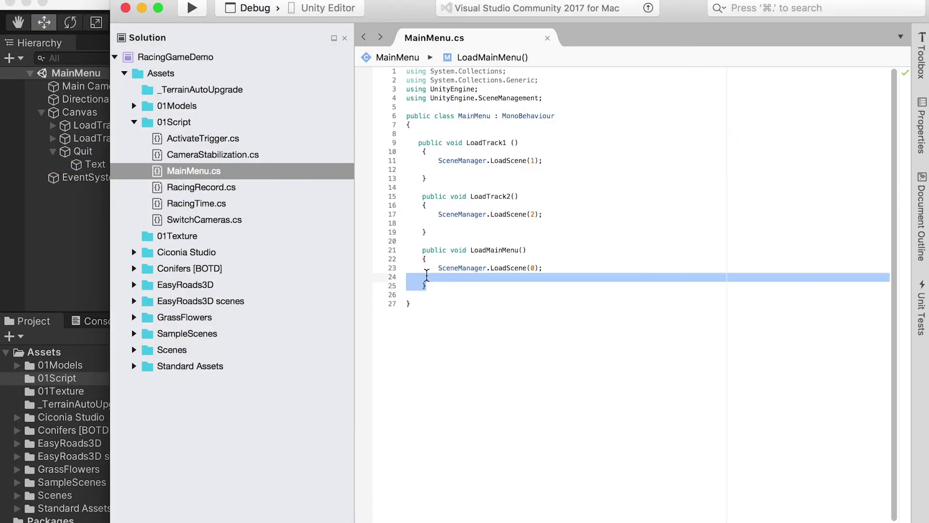
# - Switch to Visual Studio and paste a copy of the LoadMainMenu method below the original in MainMenu.cs
pyautogui.moveTo(427, 276); pyautogui.dragTo(422, 250)
pyautogui.press('super+c')
pyautogui.click(444, 286)
pyautogui.press('Return')
pyautogui.press('Return')
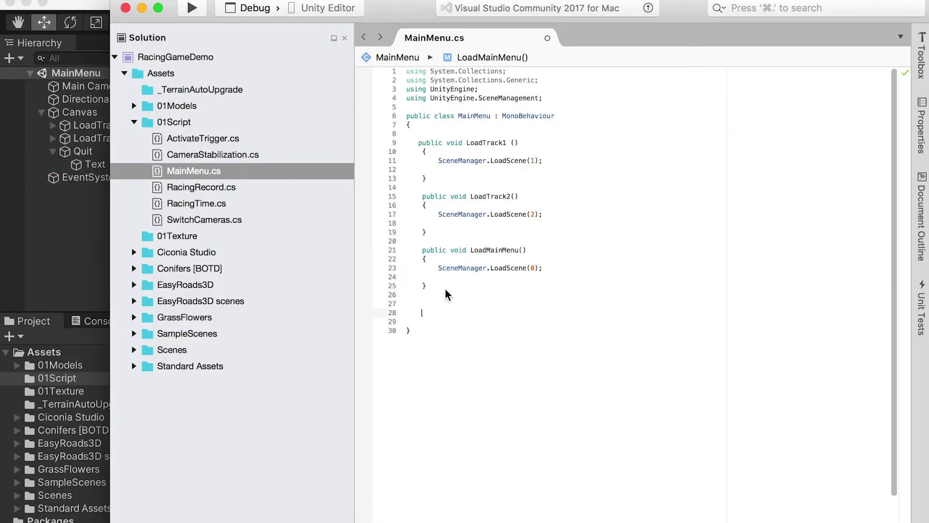
pyautogui.press('super+v')
# - Rename the copied method QuitGame and replace its scene-loading call with Application.Quit()
pyautogui.moveTo(471, 304); pyautogui.dragTo(517, 302)
pyautogui.write('QuitGame')
pyautogui.moveTo(538, 322); pyautogui.dragTo(439, 322)
pyautogui.write('Application.Quit()')
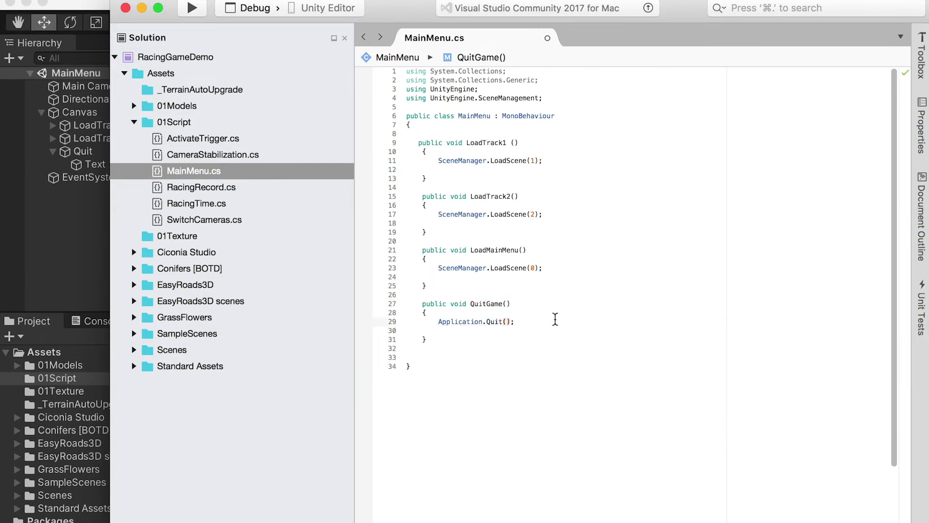
# - Save MainMenu.cs with the new QuitGame method and switch back to the Unity editor
pyautogui.click(208, 8)
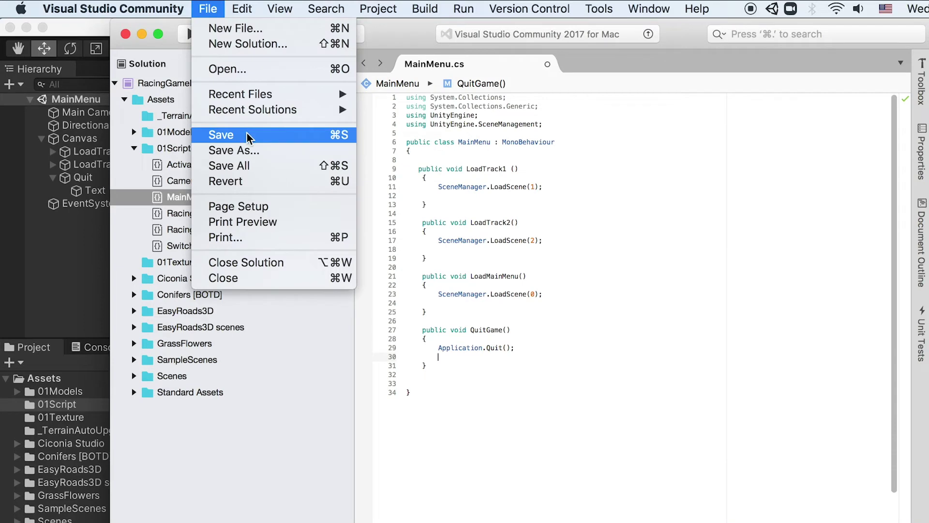
pyautogui.click(246, 135)
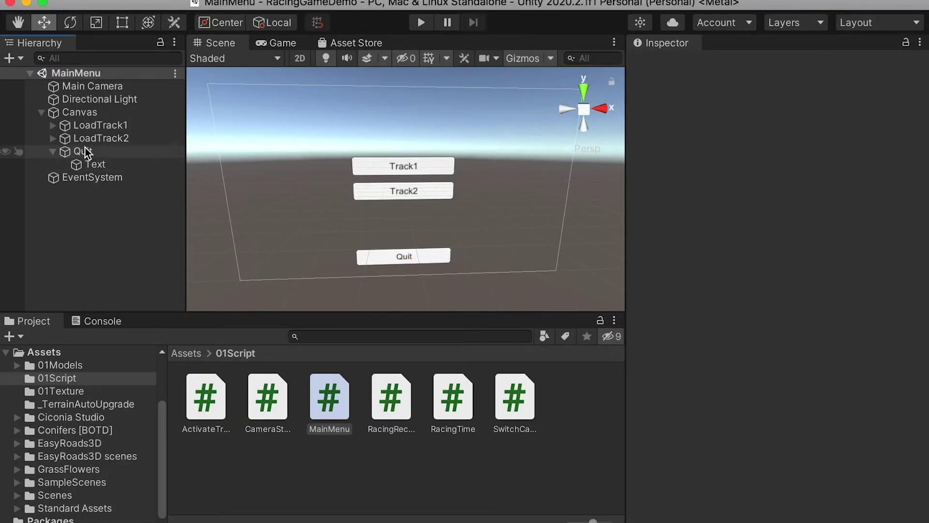
pyautogui.click(88, 178)
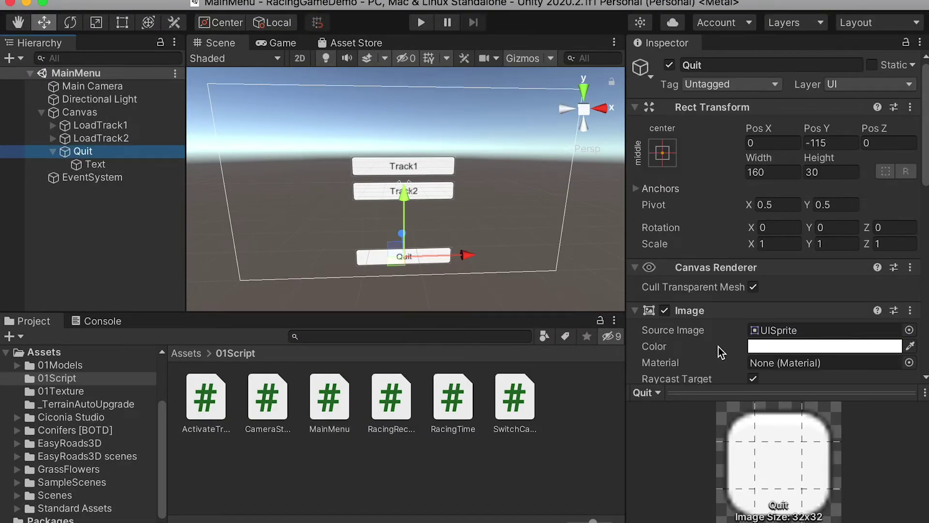
# - Add an On Click event to the Quit button that targets the Canvas and calls MainMenu.QuitGame()
pyautogui.scroll(-10, 719, 346)
pyautogui.click(876, 277)
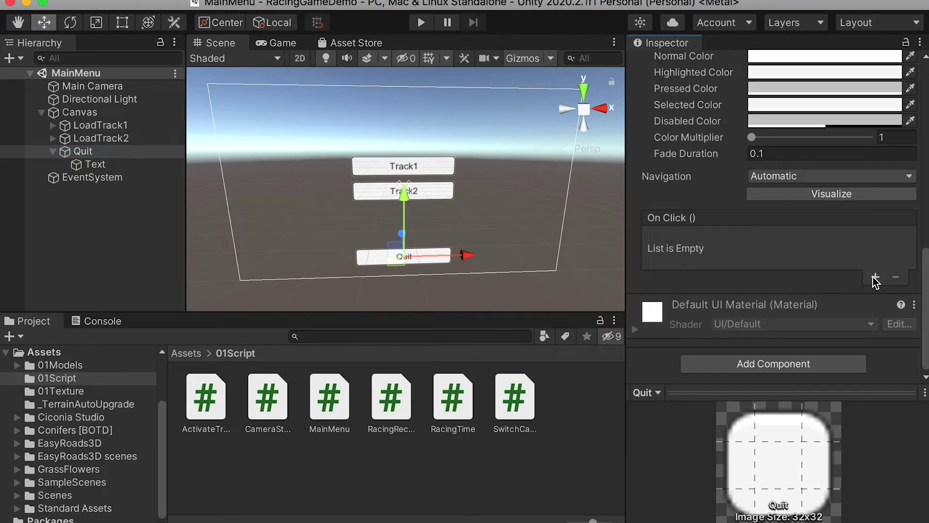
pyautogui.moveTo(80, 112); pyautogui.dragTo(687, 257)
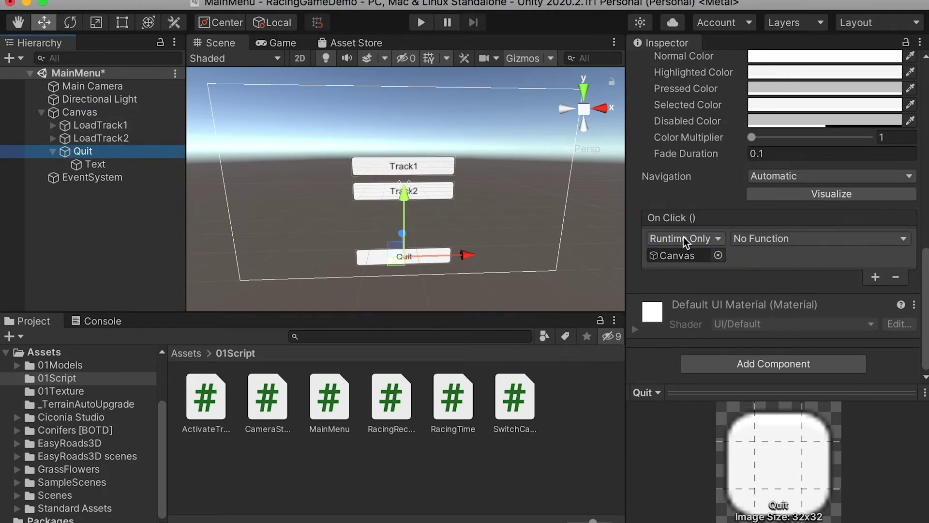
pyautogui.click(763, 239)
pyautogui.moveTo(771, 344)
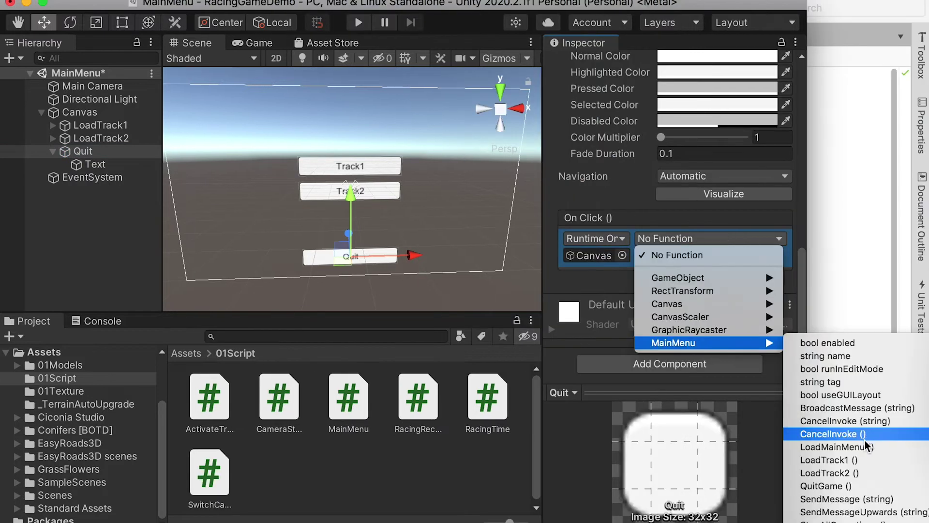
pyautogui.click(856, 485)
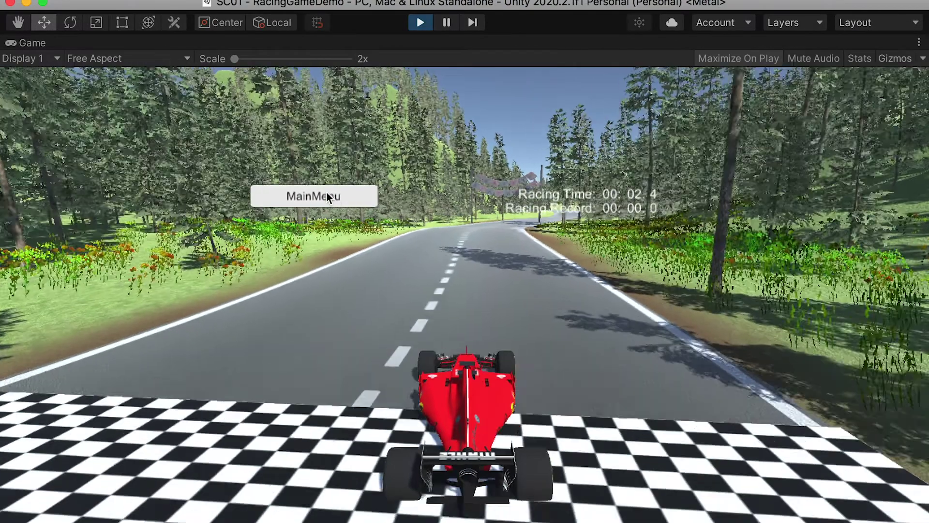
# - In the running game, return from the SC01 track to the main menu and test the Quit button
pyautogui.click(326, 195)
pyautogui.click(453, 394)
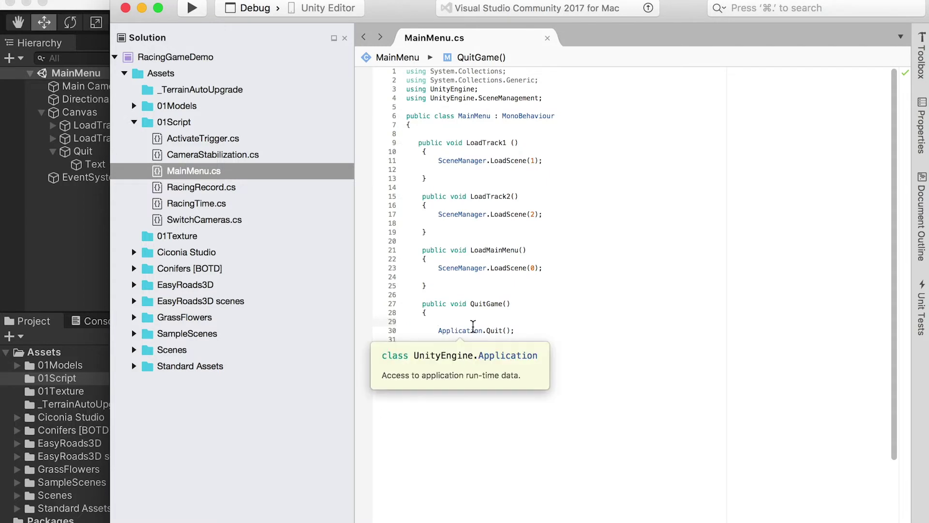
# - Add Debug.Log("This message means the game is quit"); above Application.Quit() in the QuitGame method and save MainMenu.cs
pyautogui.write('Debug.Log')
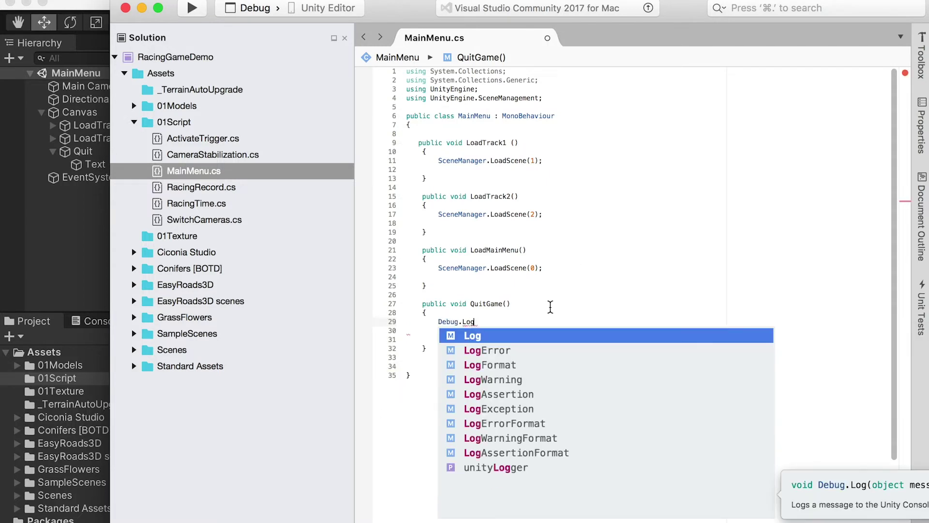
pyautogui.write('(')
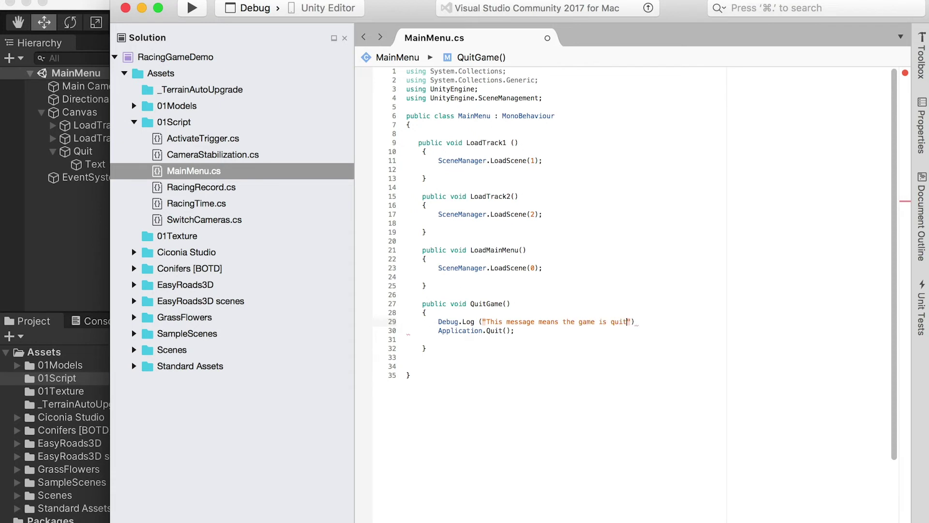
pyautogui.write(';')
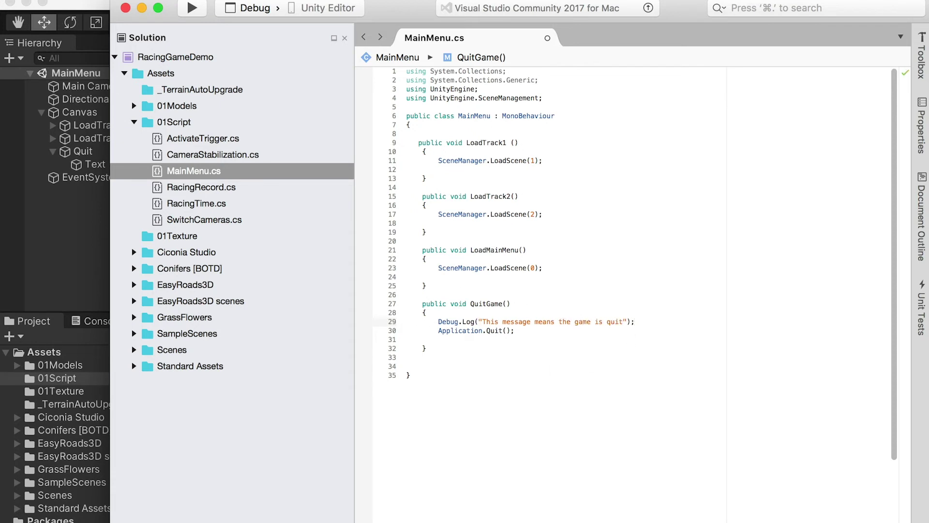
pyautogui.click(233, 1)
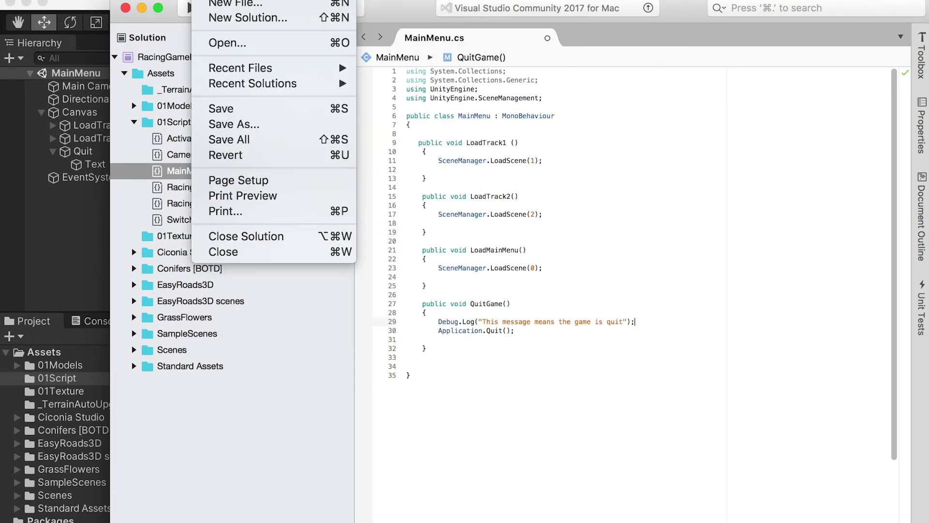
pyautogui.click(238, 109)
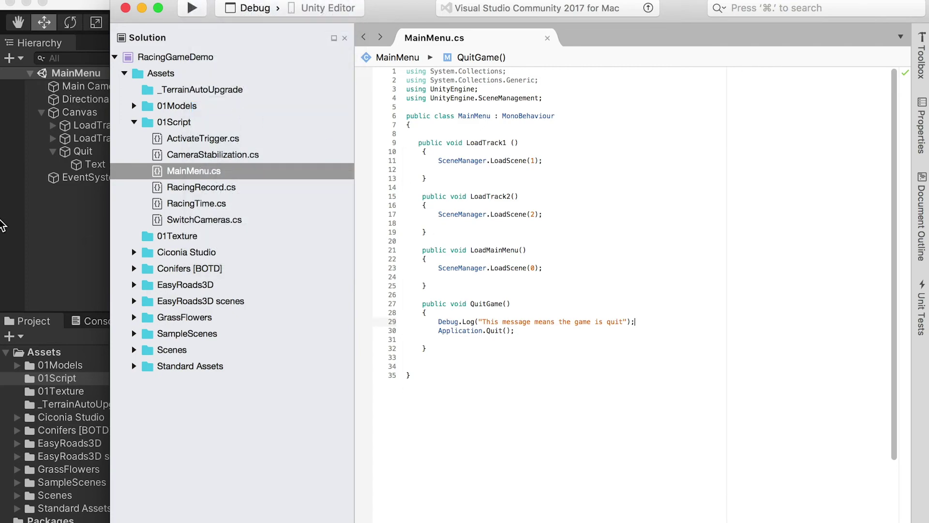
# - Switch to Unity, play the MainMenu scene and trigger its Quit button repeatedly, checking the Console for the quit message
pyautogui.click(36, 217)
pyautogui.click(420, 22)
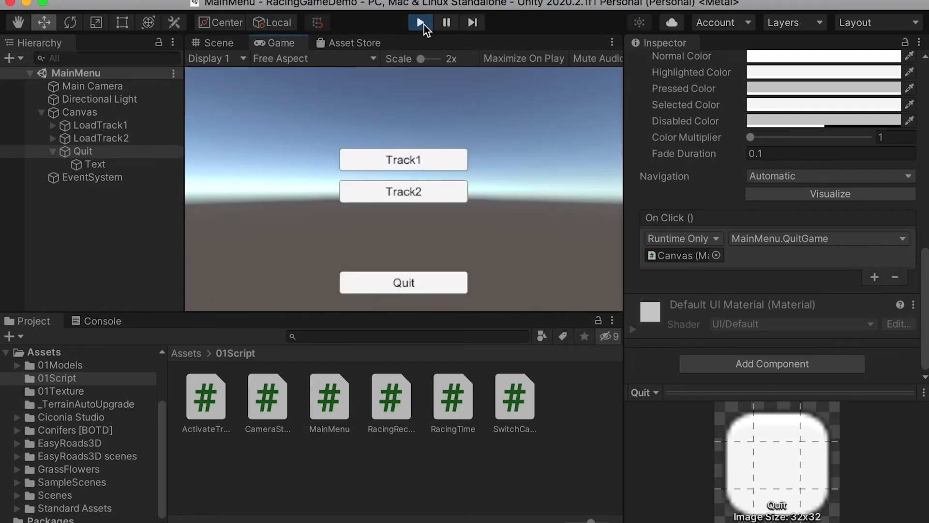
pyautogui.click(396, 279)
pyautogui.click(108, 322)
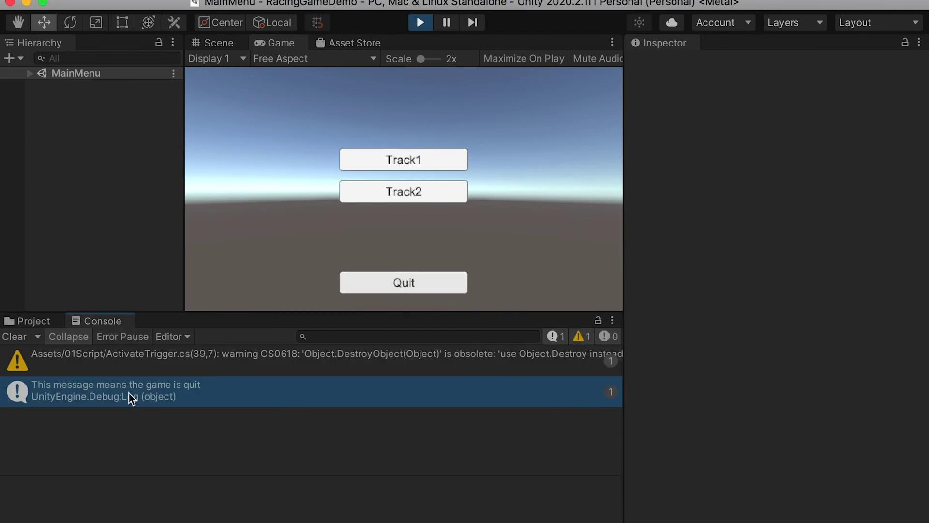
pyautogui.click(393, 284)
pyautogui.click(393, 283)
pyautogui.click(417, 281)
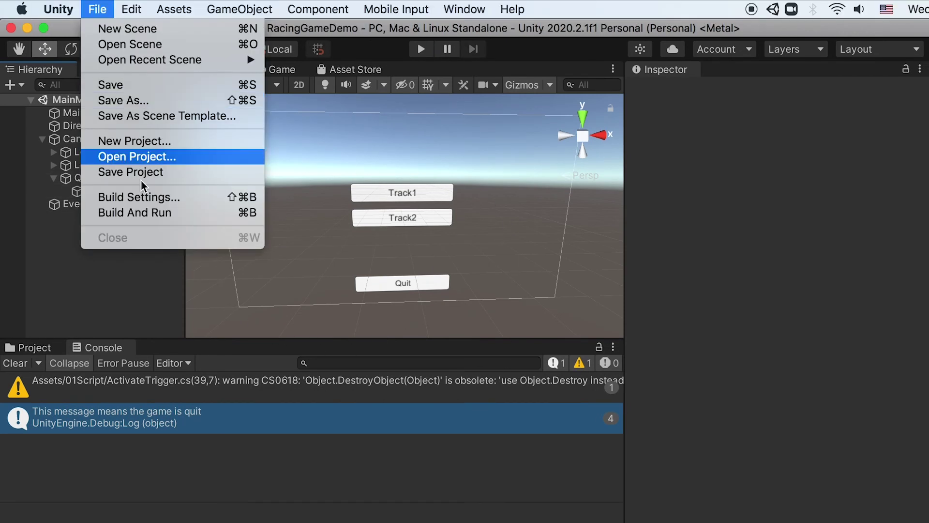
# - Open the Build Settings and examine the scenes in the build and the available target platforms
pyautogui.click(98, 10)
pyautogui.click(167, 198)
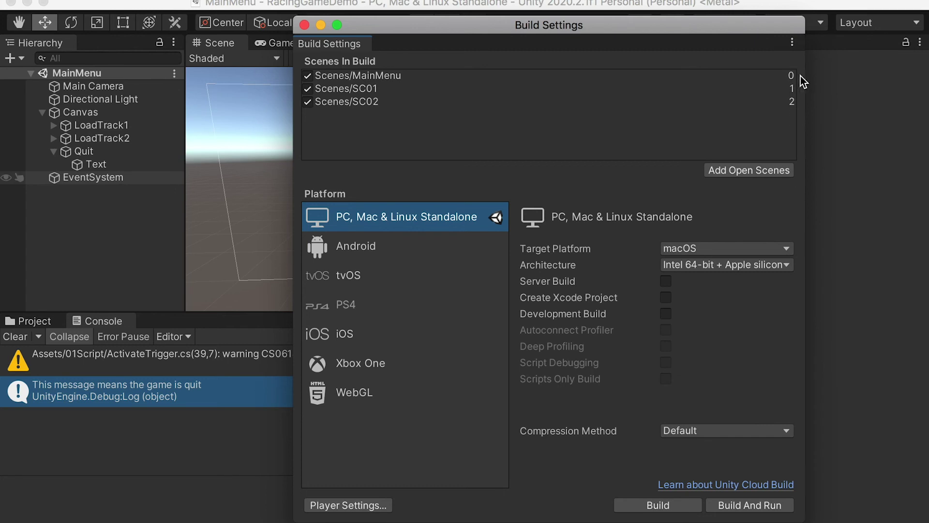
pyautogui.click(718, 249)
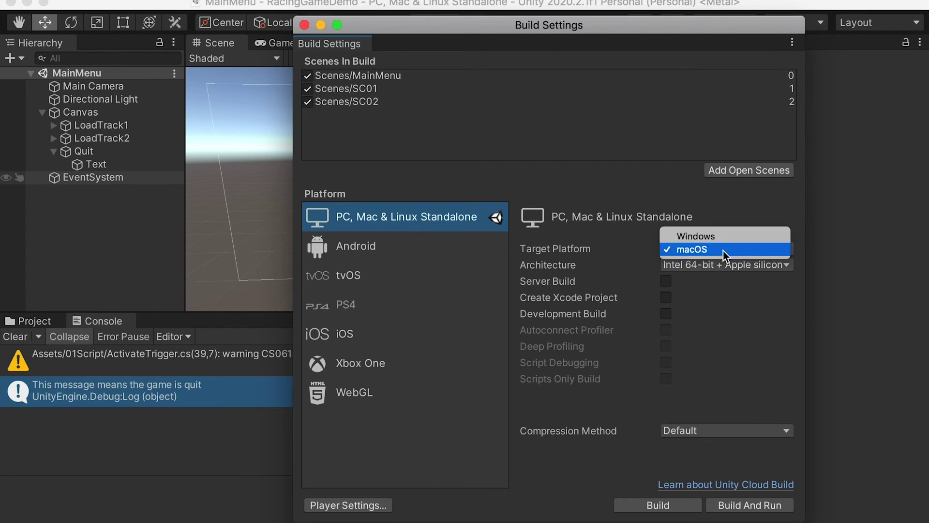
pyautogui.click(791, 215)
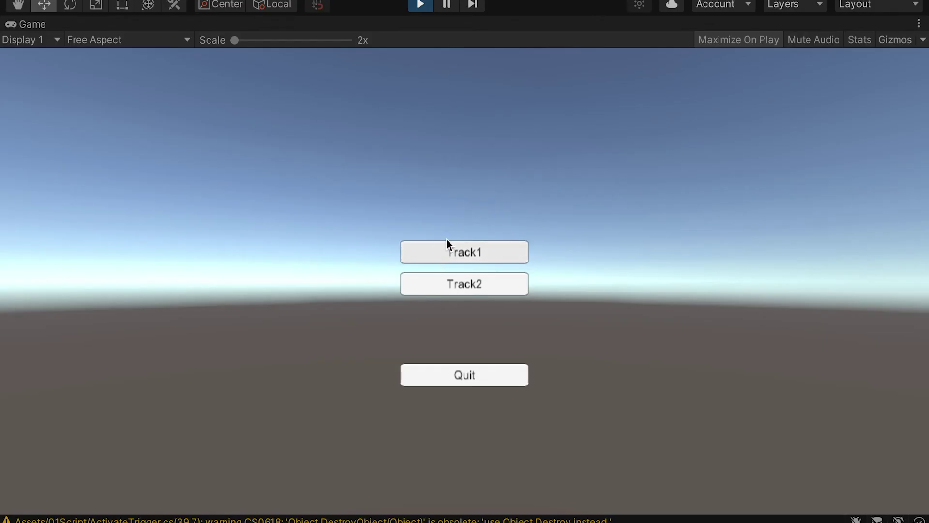
# - In the running game, load Track1, drive the car along the road and return to the main menu
pyautogui.click(467, 246)
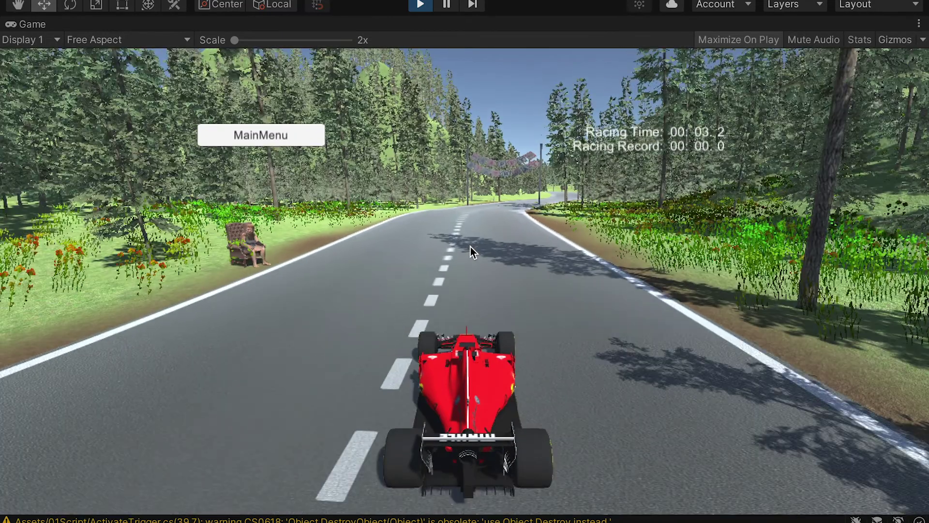
pyautogui.press('w')
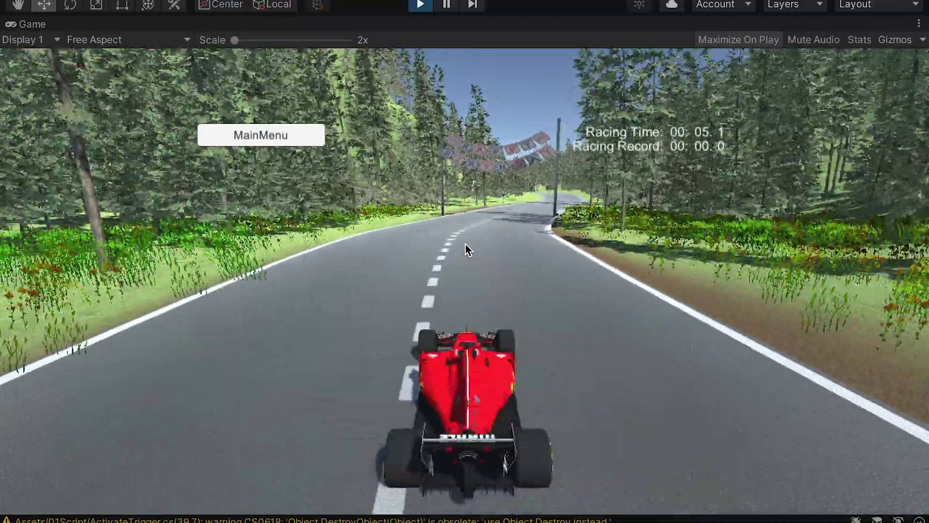
pyautogui.press('Up')
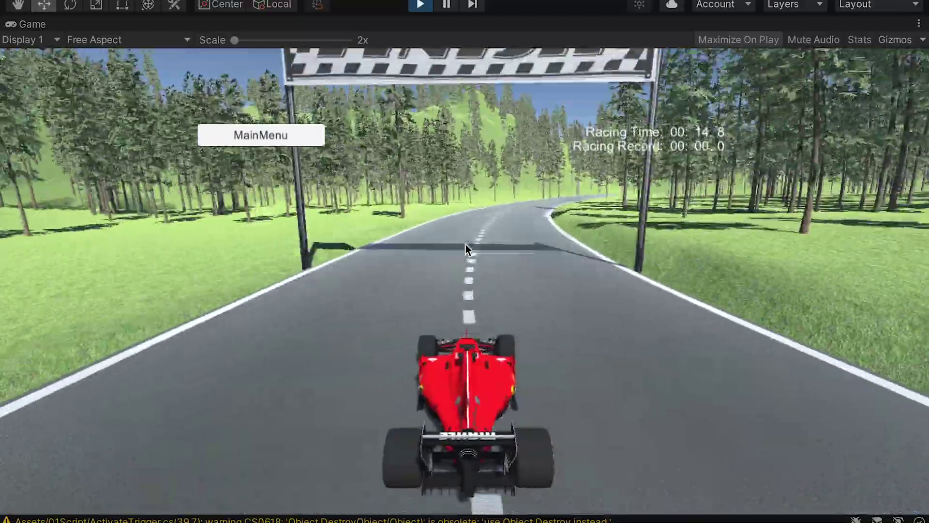
pyautogui.press('Up')
pyautogui.press('Right')
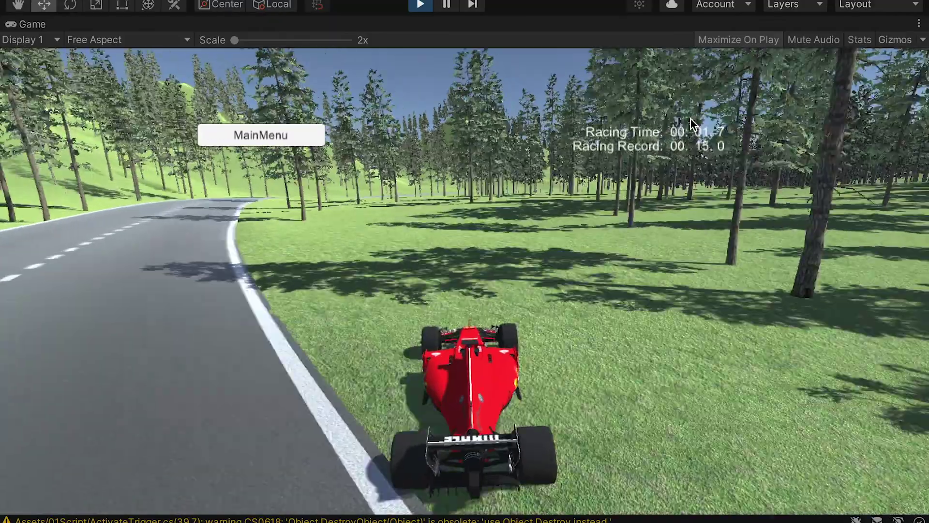
pyautogui.press('Up')
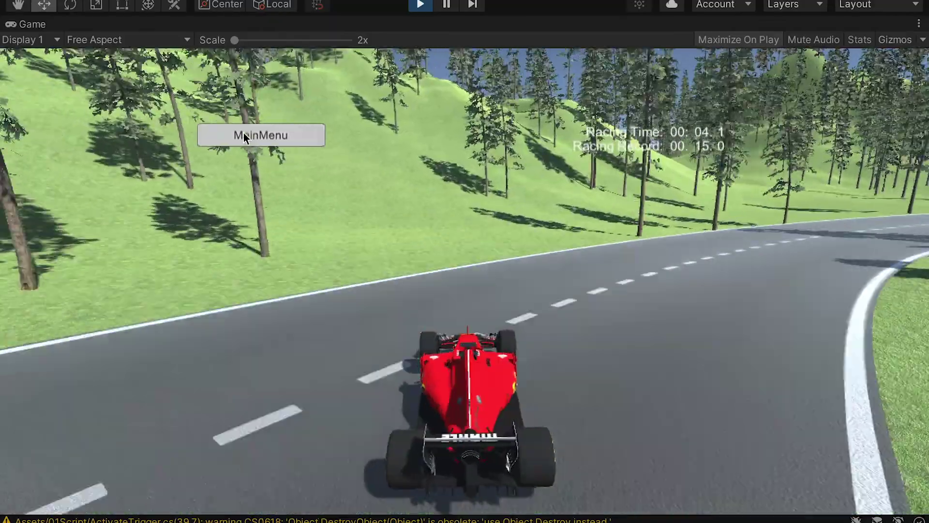
pyautogui.click(244, 134)
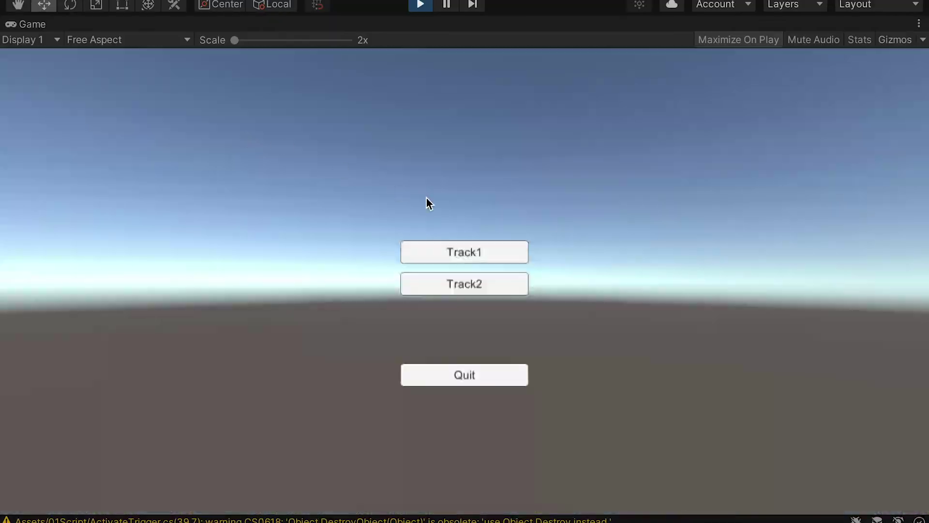
# - Load Track2 in the running game, drive the car forward briefly and go back to the main menu
pyautogui.click(455, 283)
pyautogui.press('Up')
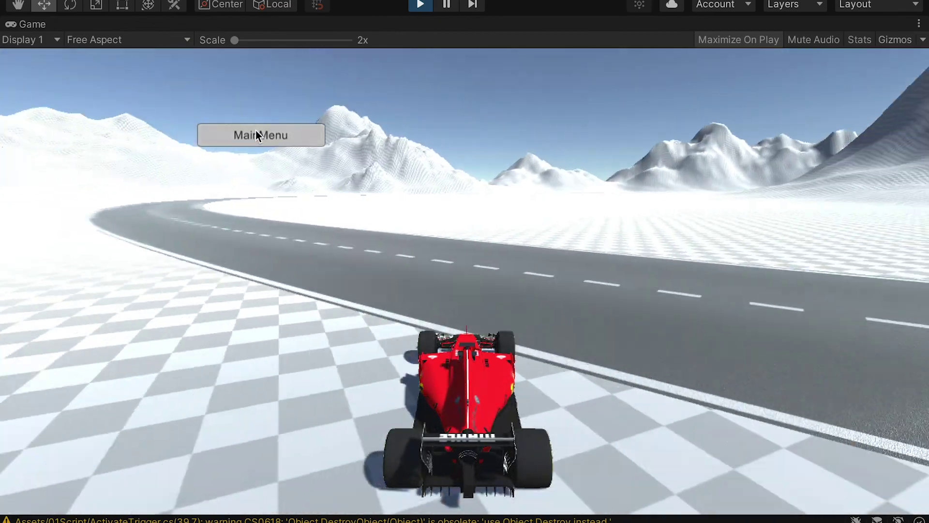
pyautogui.click(257, 135)
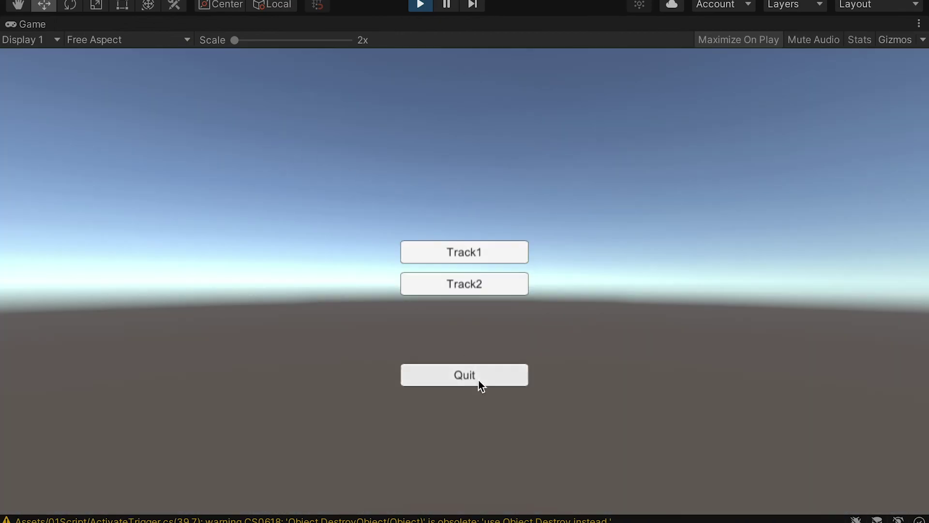